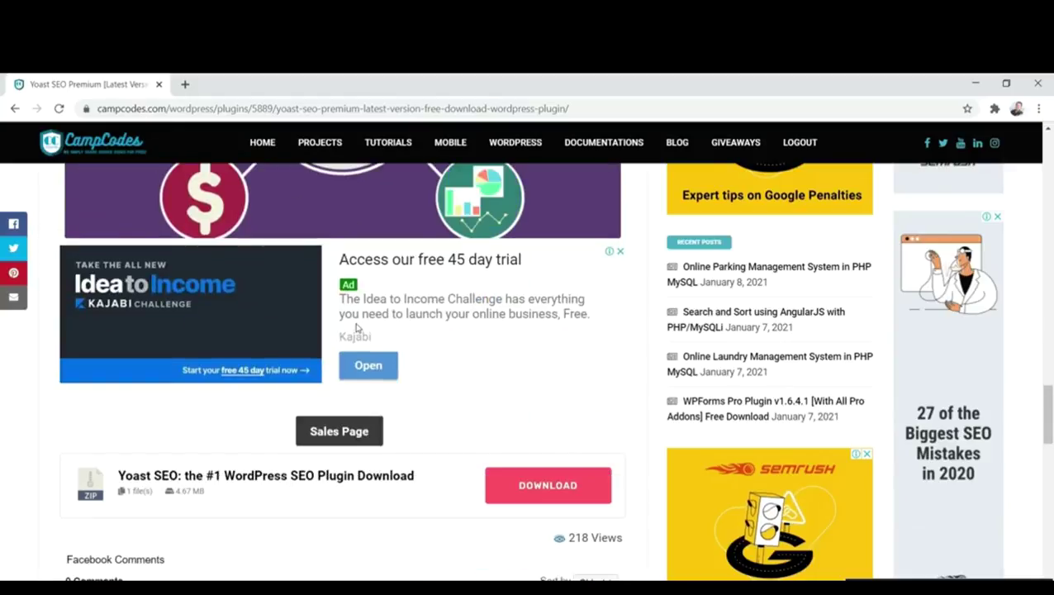
Download the Yoast SEO plugin archive, passing the captcha verification, and show the downloaded file in its folder.
scroll(450, 335, down, 3)
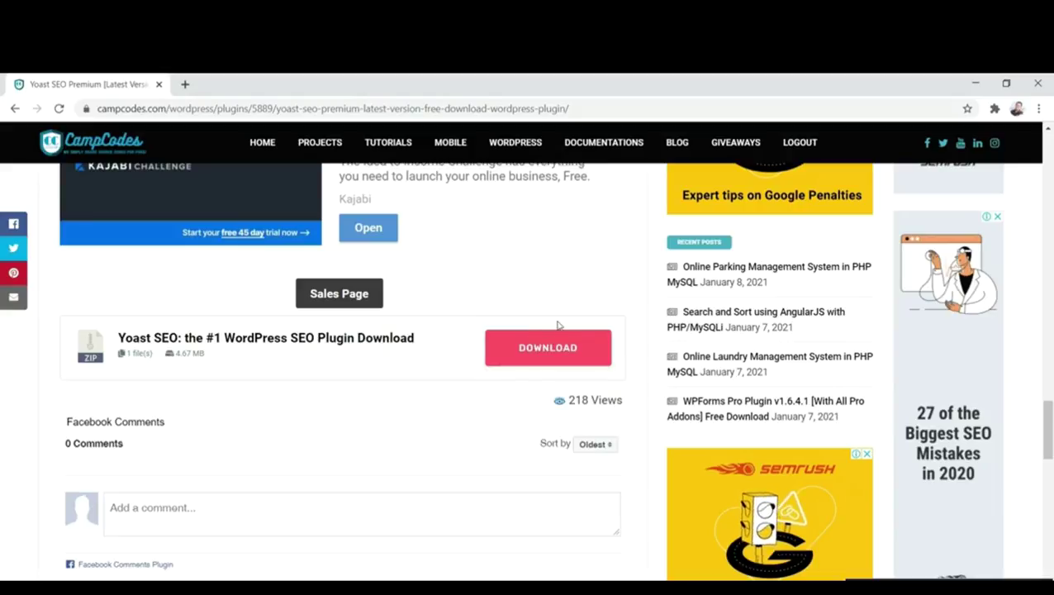
click(545, 352)
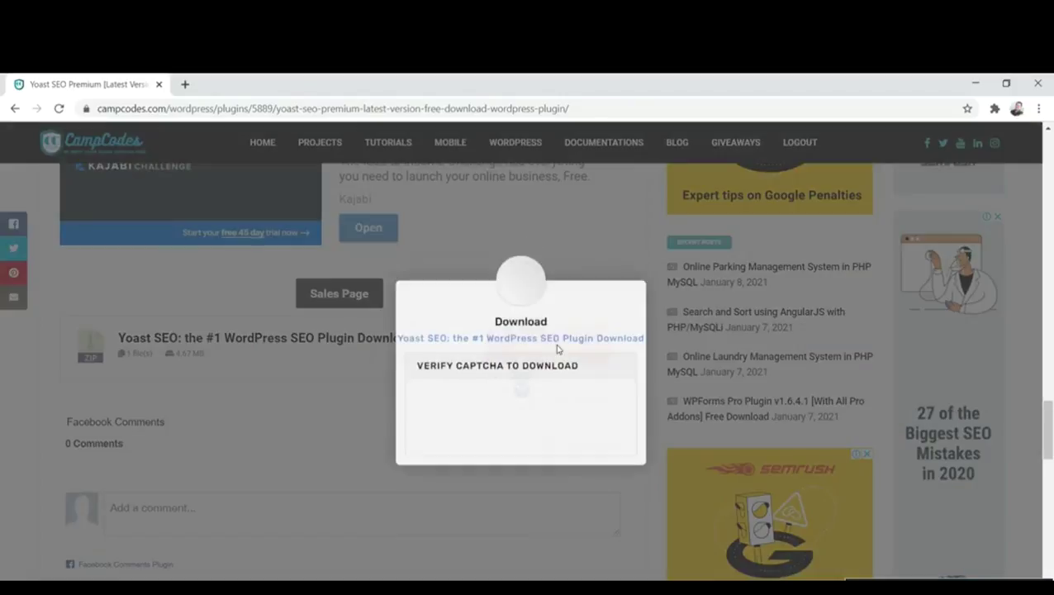
click(437, 426)
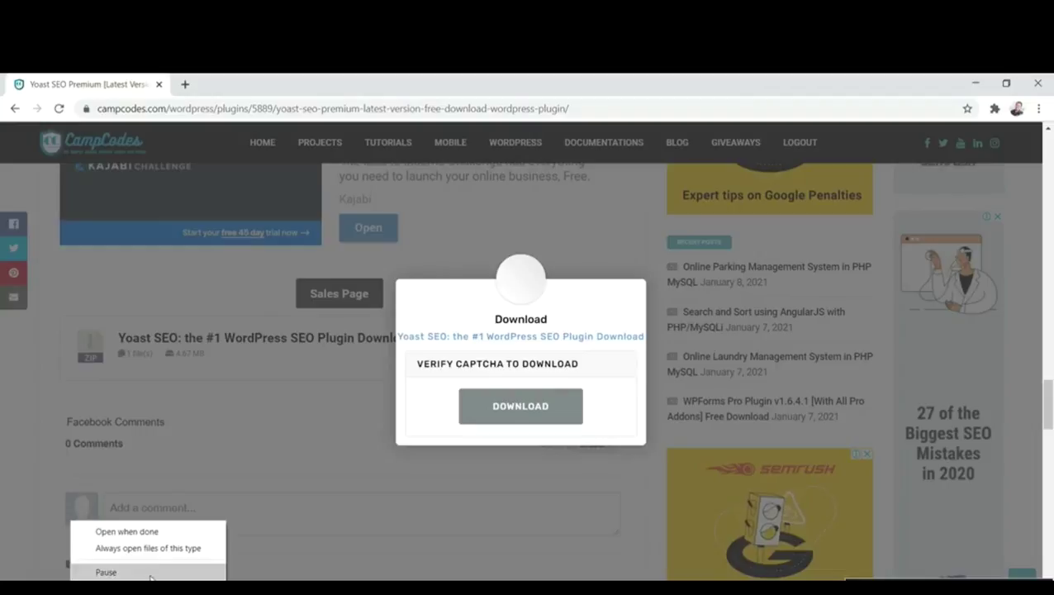
click(124, 590)
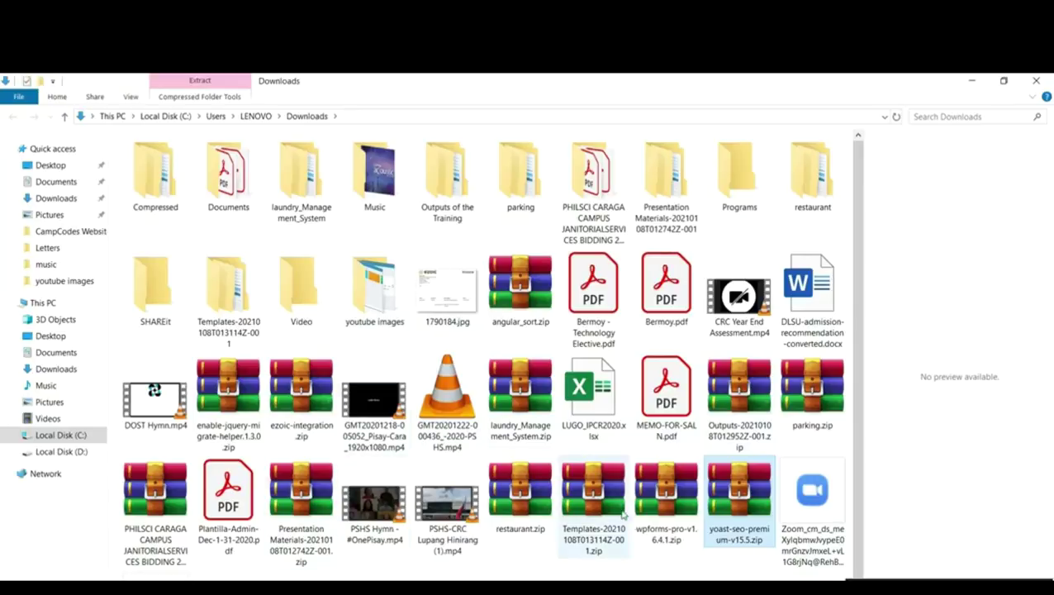
Extract yoast-seo-premium-v15.5.zip into its own yoast-seo-premium-v15.5 folder within Downloads.
right_click(758, 501)
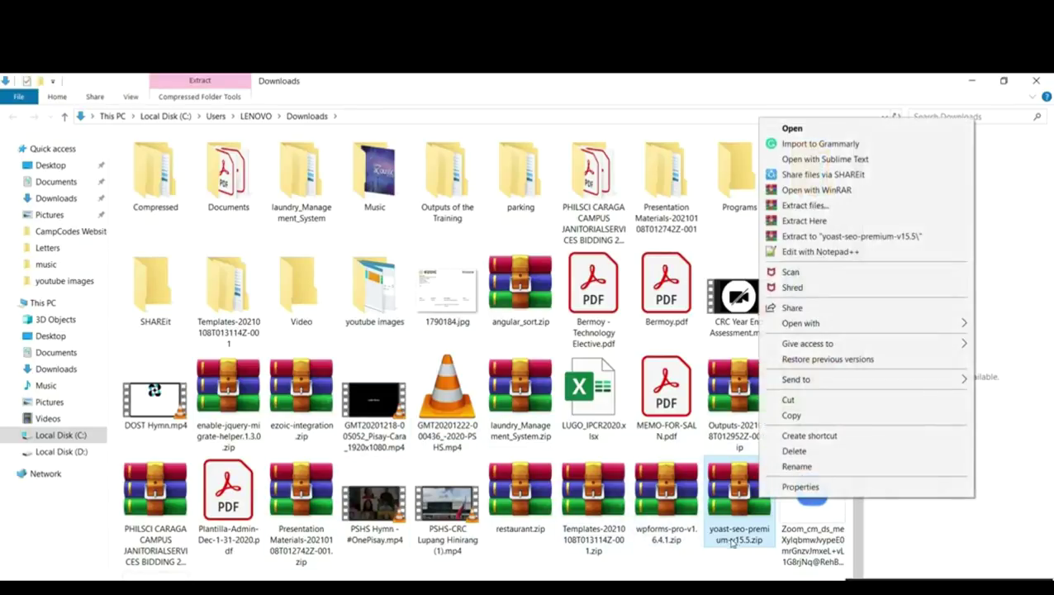
click(684, 565)
click(755, 511)
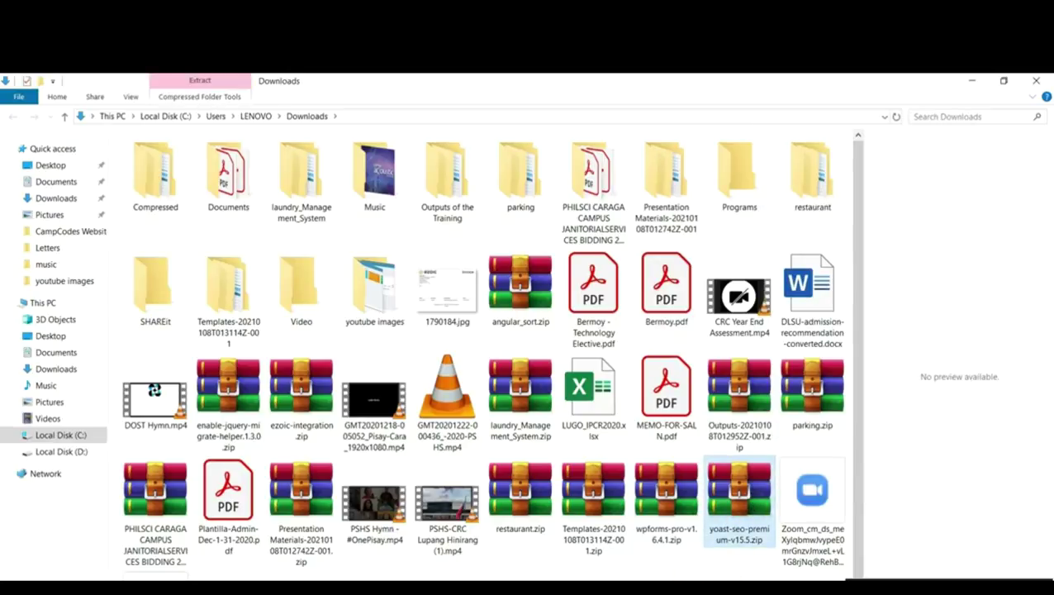
right_click(742, 499)
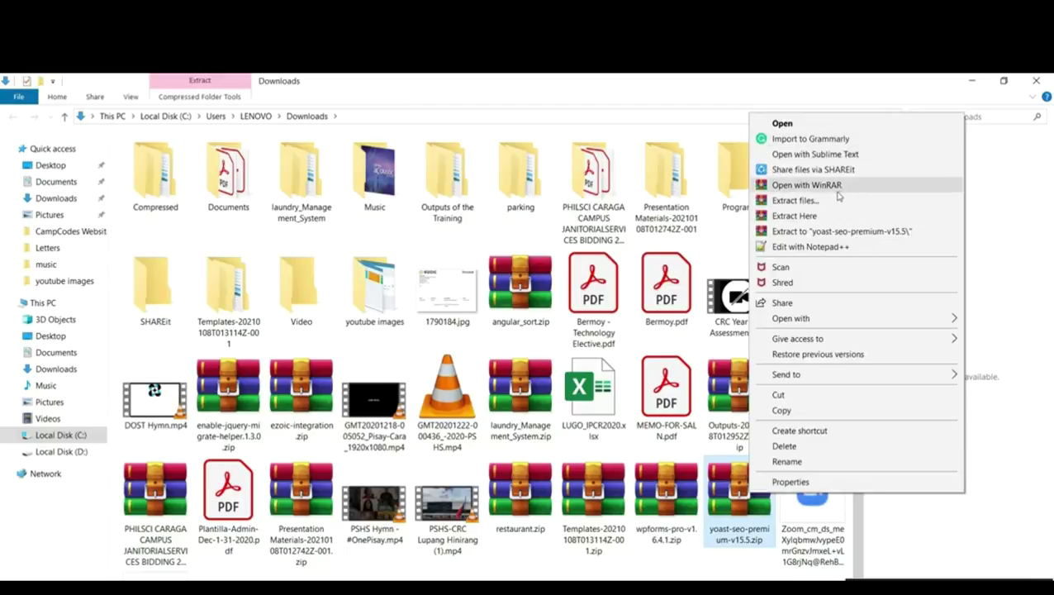
click(814, 230)
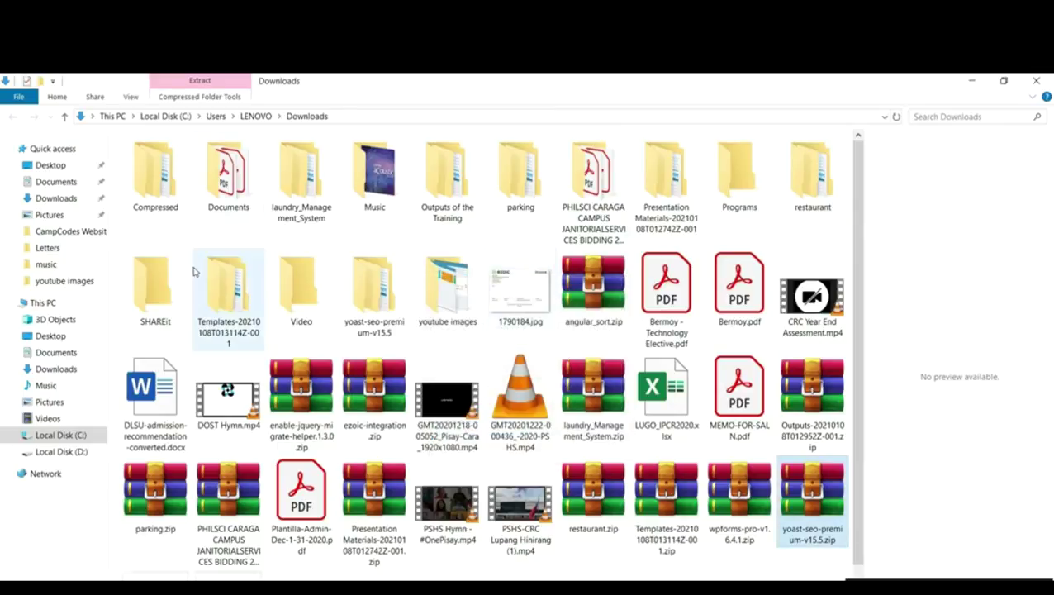
Examine the contents of the extracted yoast-seo-premium-v15.5 folder and its wordpress-seo-premium subfolder, and return to Downloads.
click(374, 293)
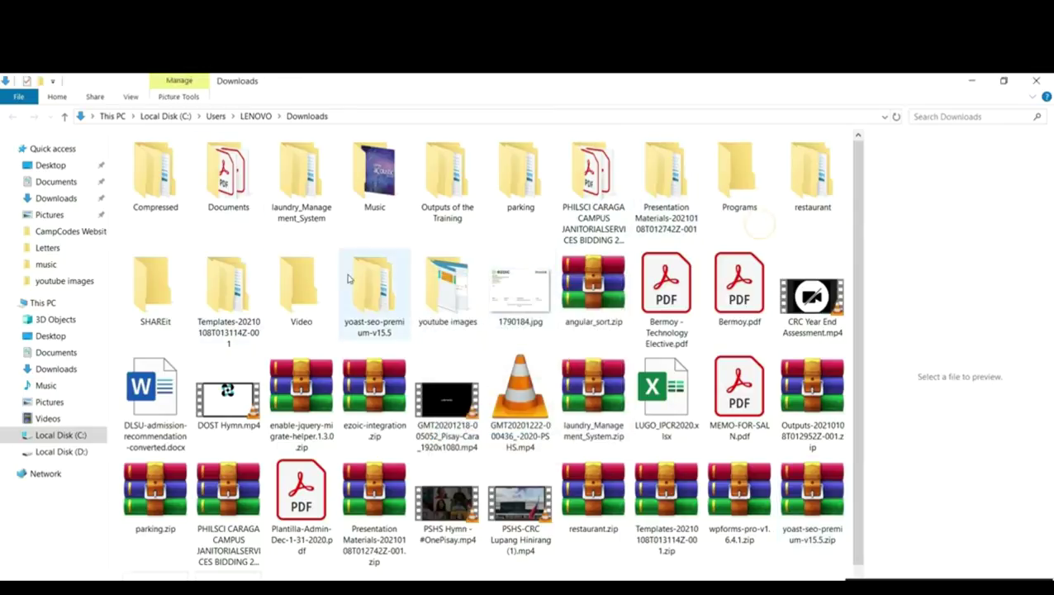
double_click(374, 293)
click(212, 165)
double_click(212, 166)
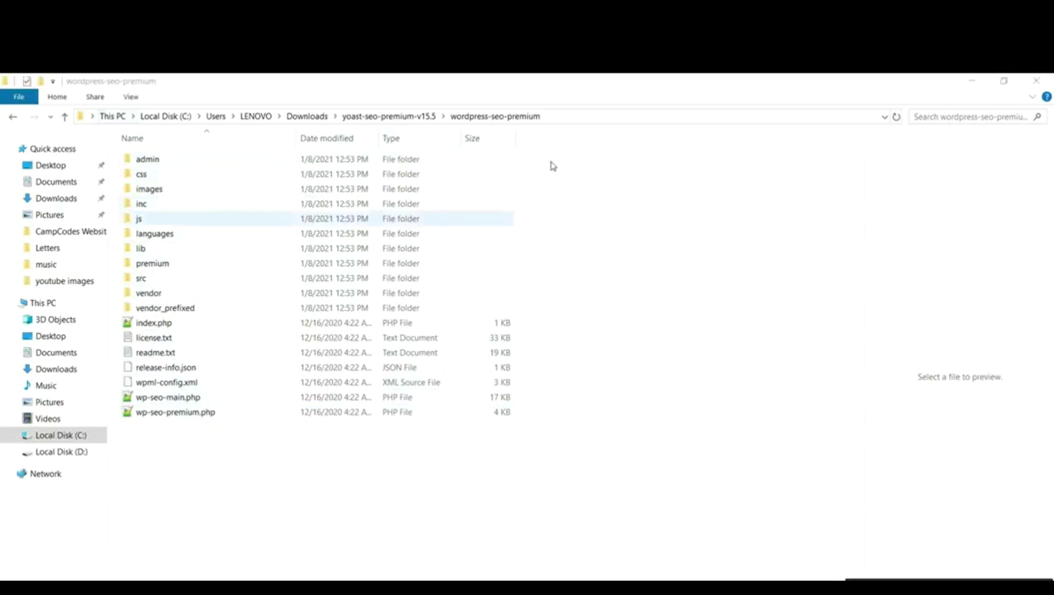
click(13, 118)
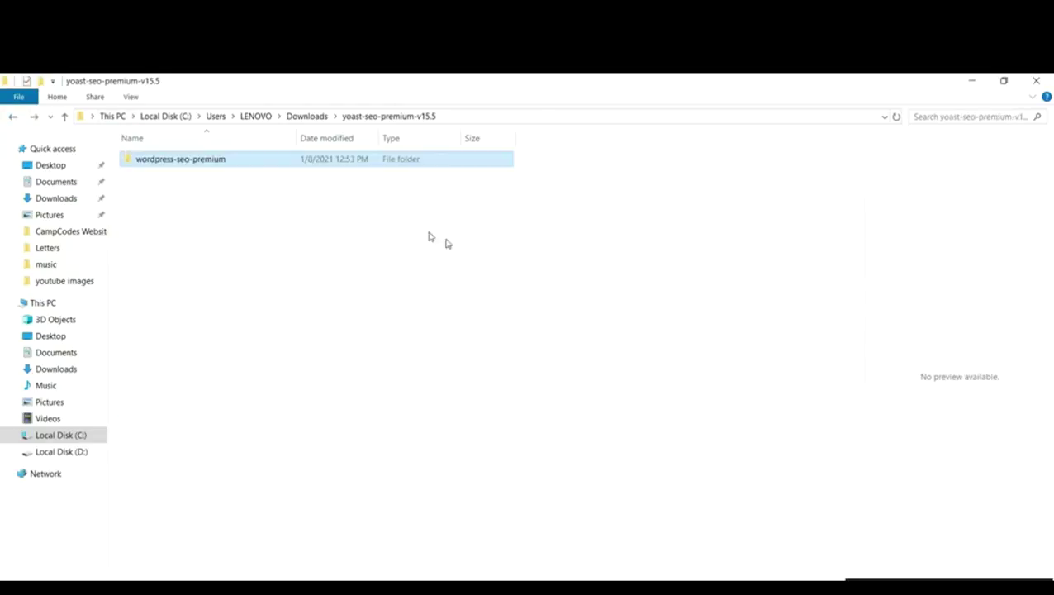
click(13, 121)
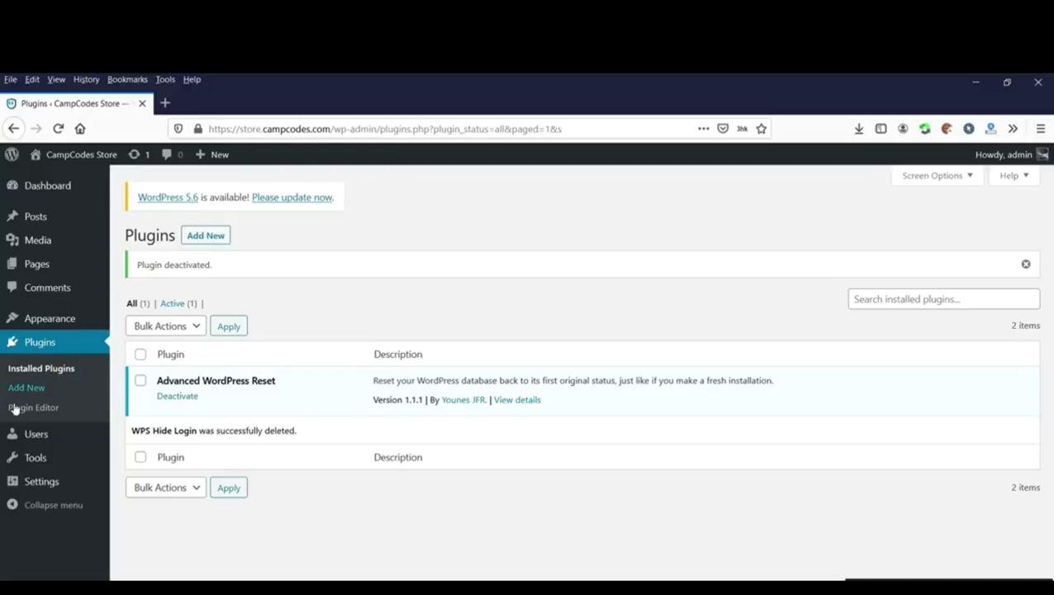
Open the form for uploading a new plugin from the installed plugins page of the WordPress site.
click(38, 347)
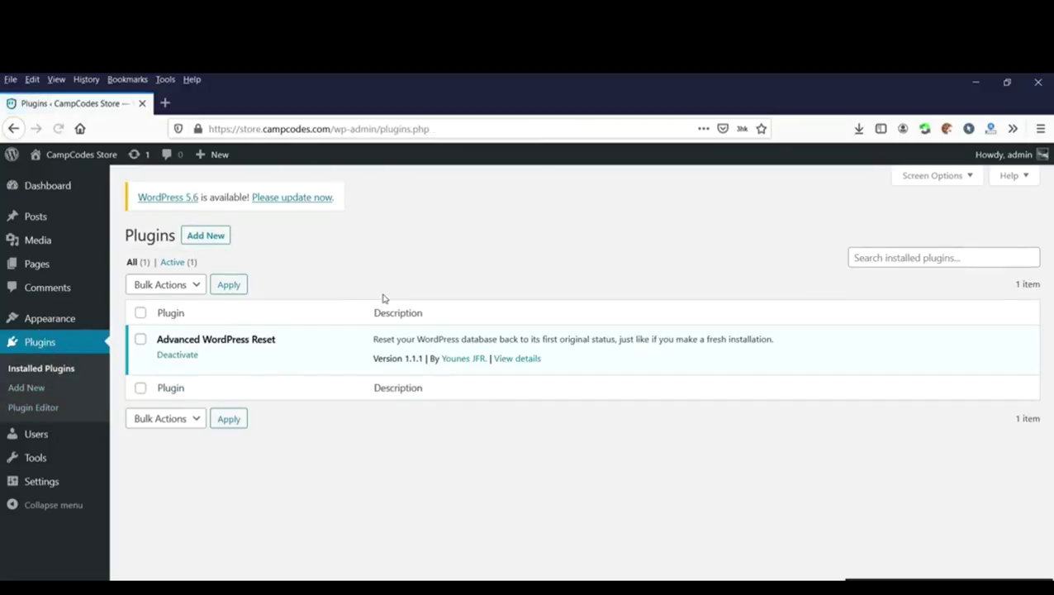
click(218, 238)
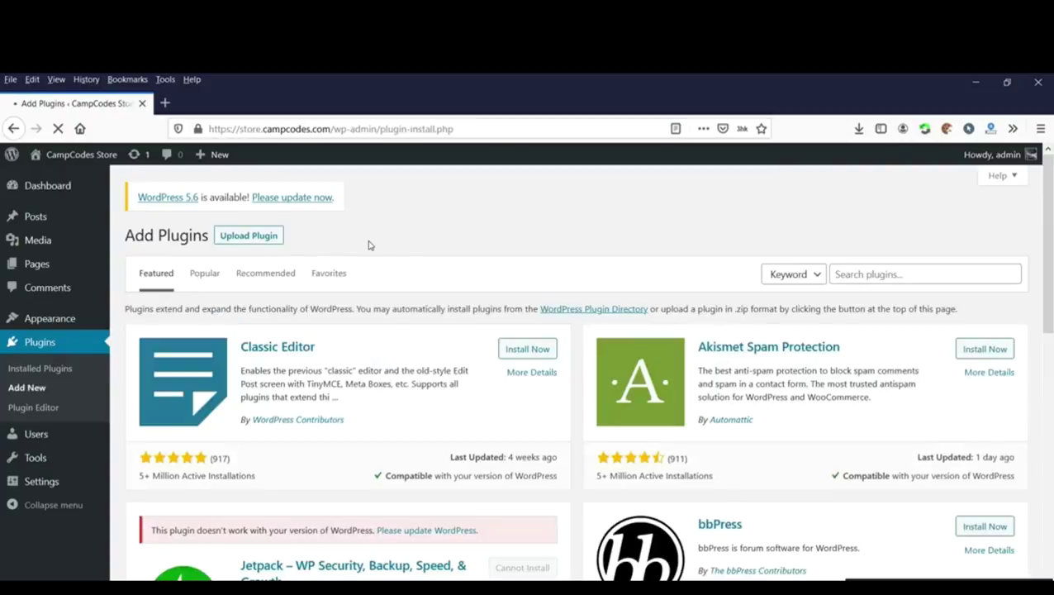
scroll(408, 254, down, 5)
scroll(372, 240, up, 5)
click(252, 241)
Browse for the plugin file to upload and go to the Downloads folder.
click(474, 359)
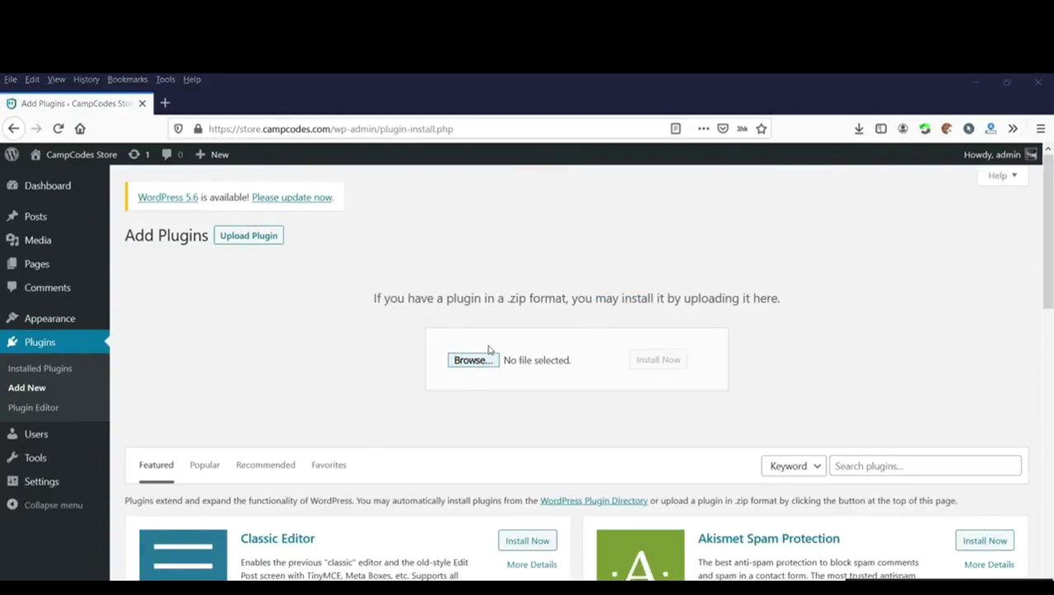
scroll(141, 355, up, 2)
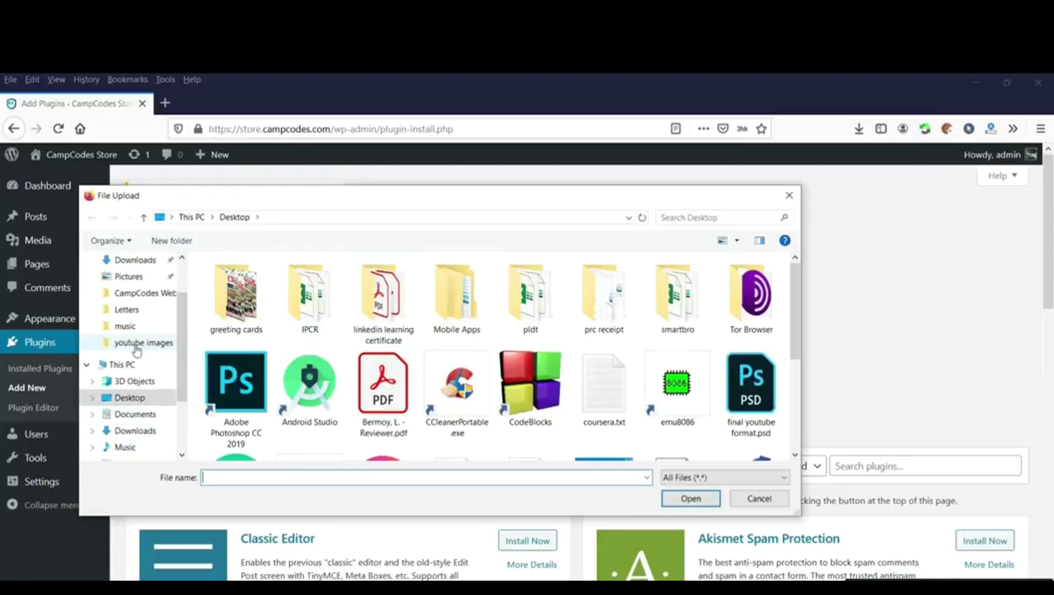
scroll(143, 341, up, 1)
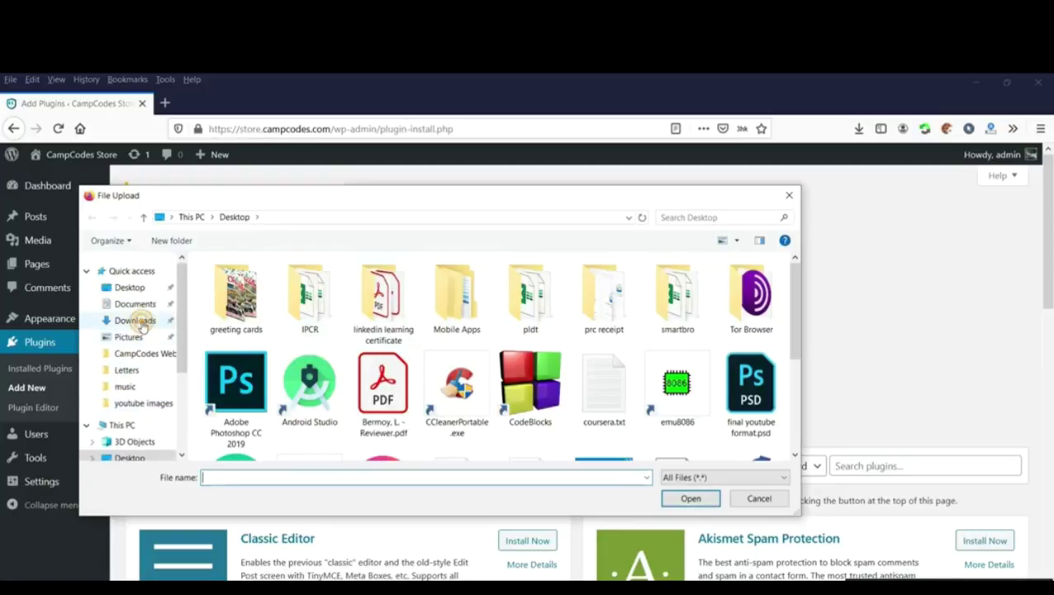
click(134, 320)
scroll(476, 343, down, 6)
scroll(386, 381, up, 4)
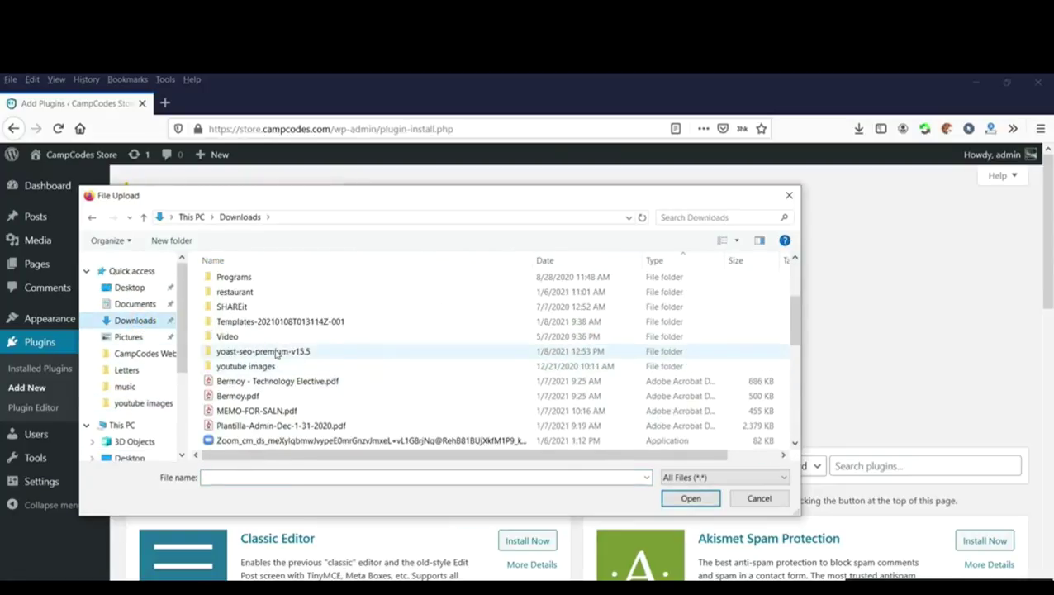
double_click(275, 397)
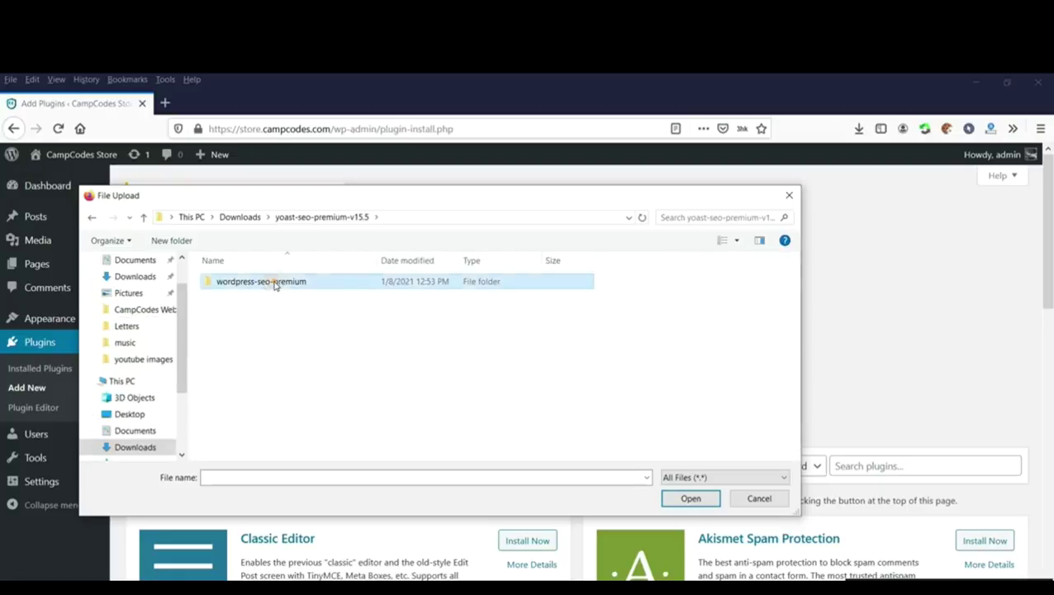
double_click(275, 283)
scroll(278, 288, down, 2)
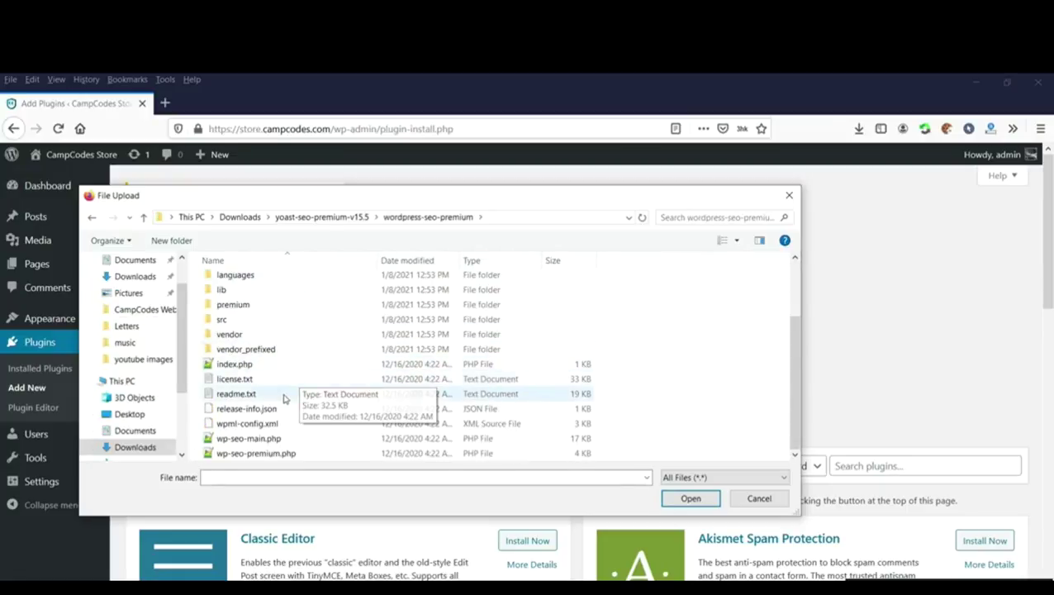
scroll(273, 341, up, 1)
double_click(258, 339)
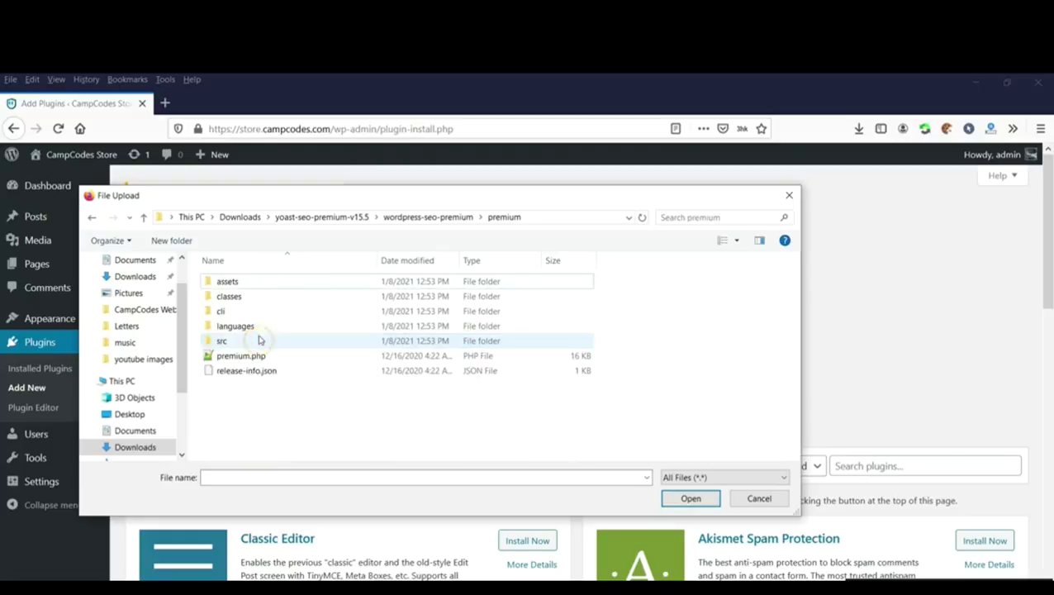
click(92, 217)
click(92, 216)
click(92, 217)
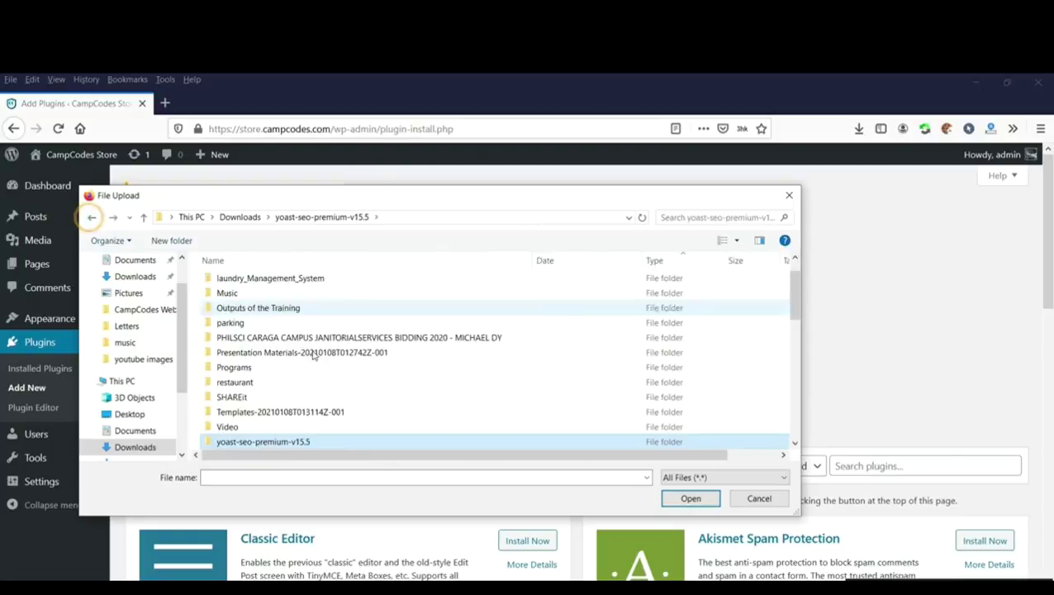
Choose yoast-seo-premium-v15.5.zip from Downloads as the plugin file and start its installation.
scroll(390, 354, down, 10)
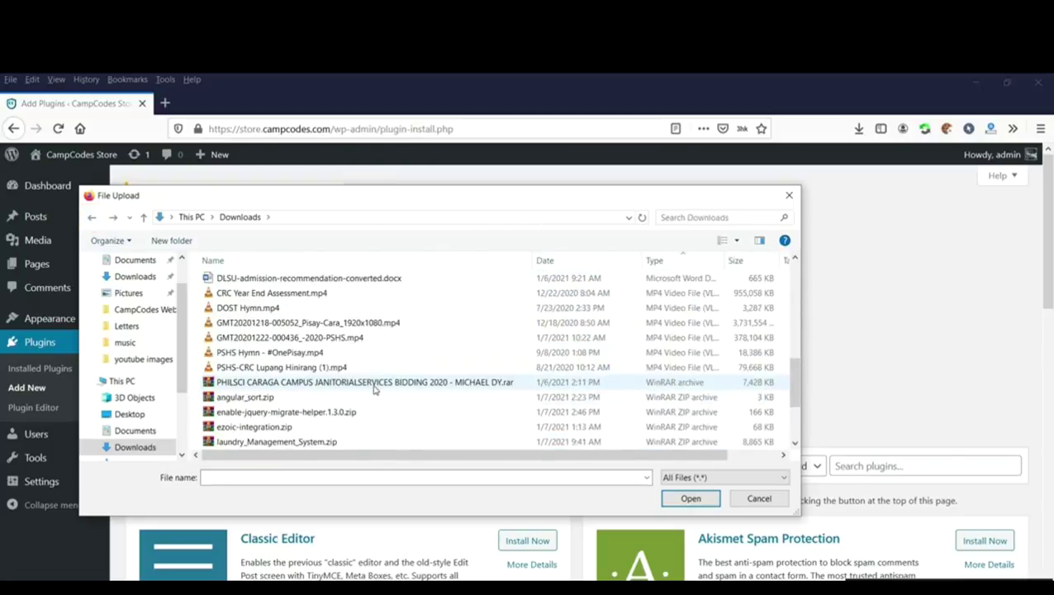
scroll(302, 413, down, 1)
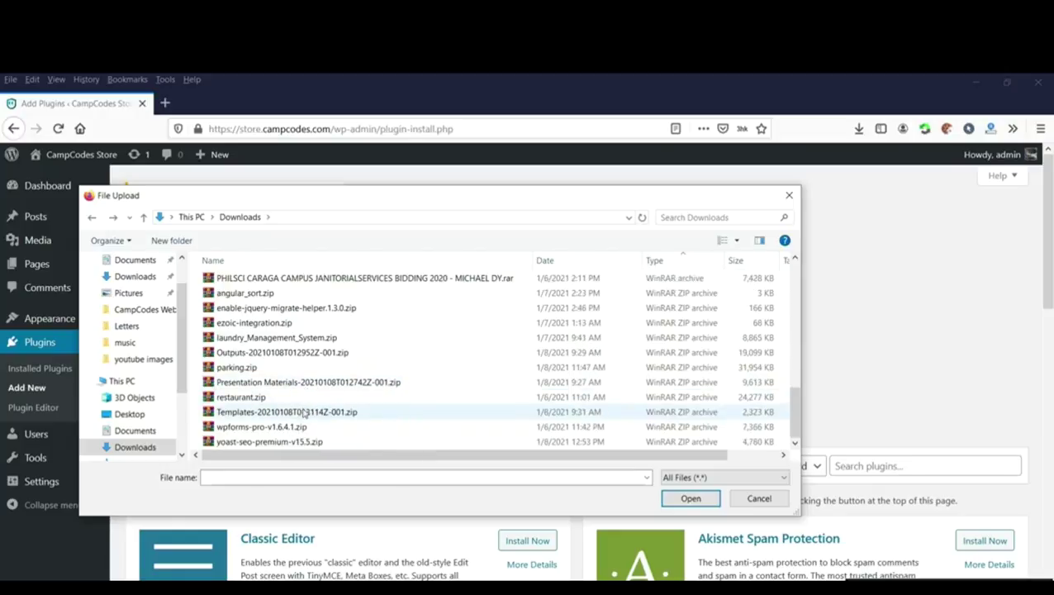
double_click(266, 442)
scroll(389, 356, down, 2)
scroll(399, 361, up, 3)
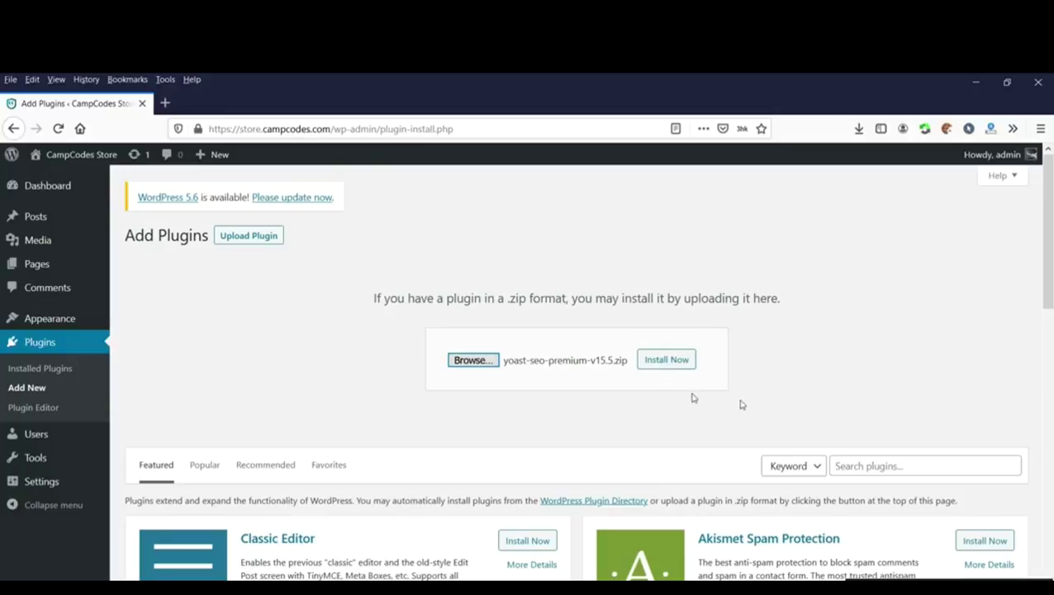
click(669, 361)
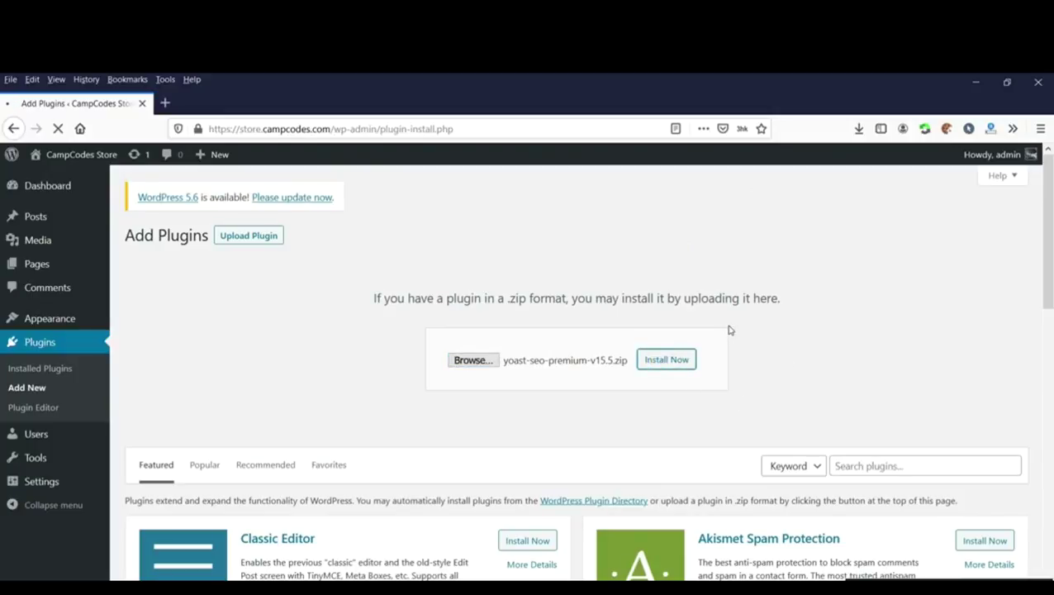
scroll(729, 330, down, 1)
scroll(729, 329, up, 1)
scroll(724, 327, down, 1)
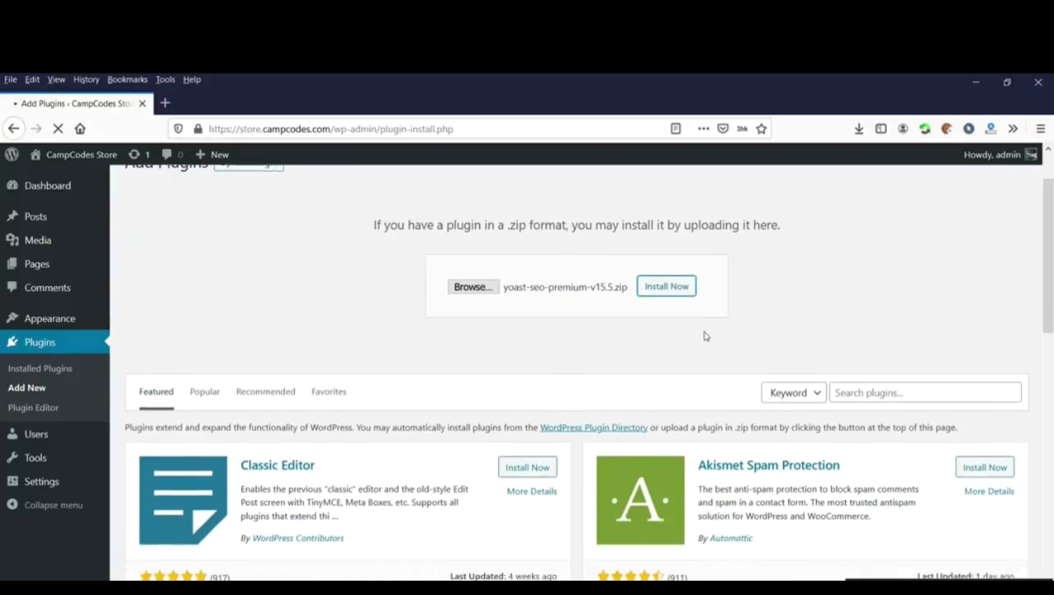
scroll(705, 336, down, 8)
scroll(705, 335, up, 9)
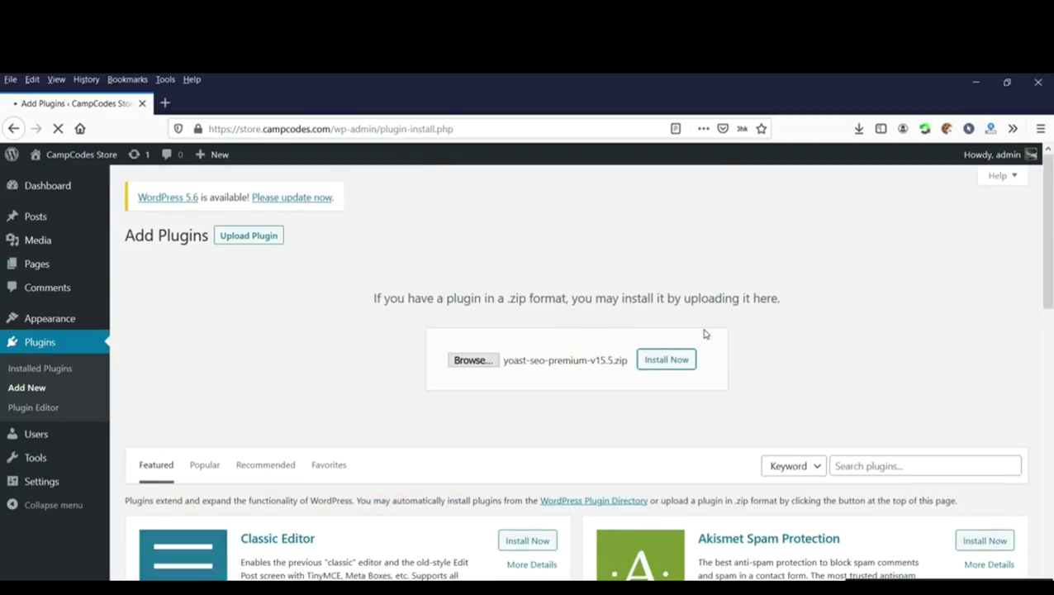
scroll(706, 334, down, 3)
scroll(706, 333, up, 3)
scroll(706, 328, down, 9)
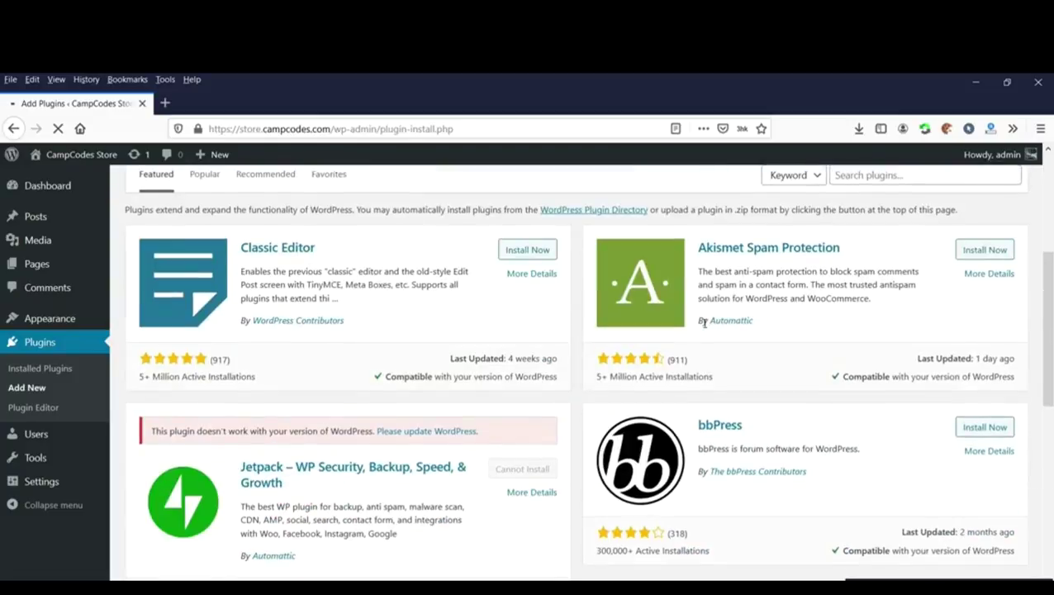
scroll(703, 328, up, 6)
scroll(704, 328, up, 3)
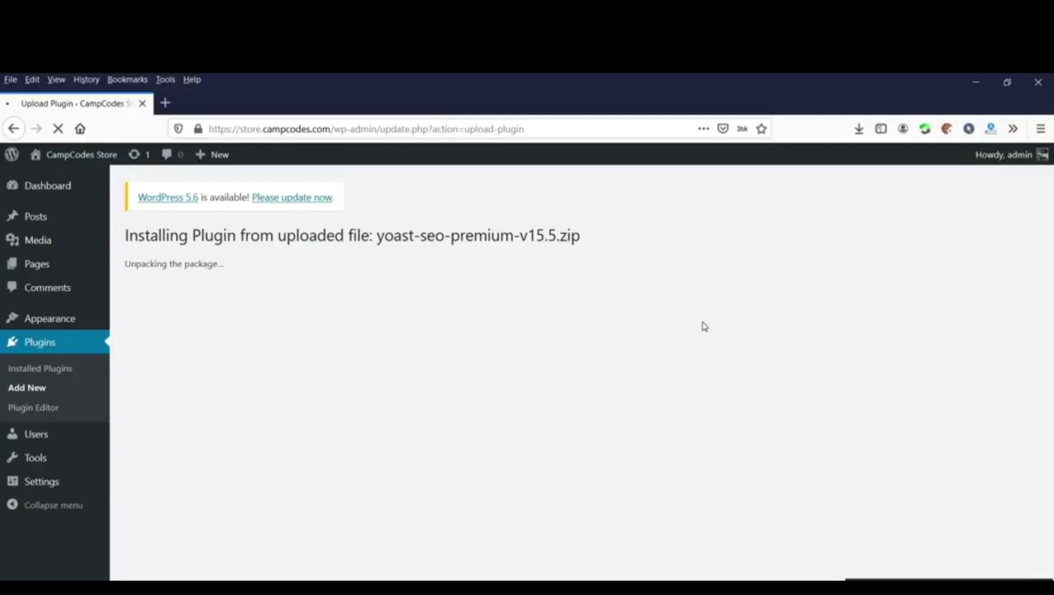
Search Google for "yoast free vs premium" in a new browser tab and look over the first results.
click(164, 102)
click(337, 204)
text(yo)
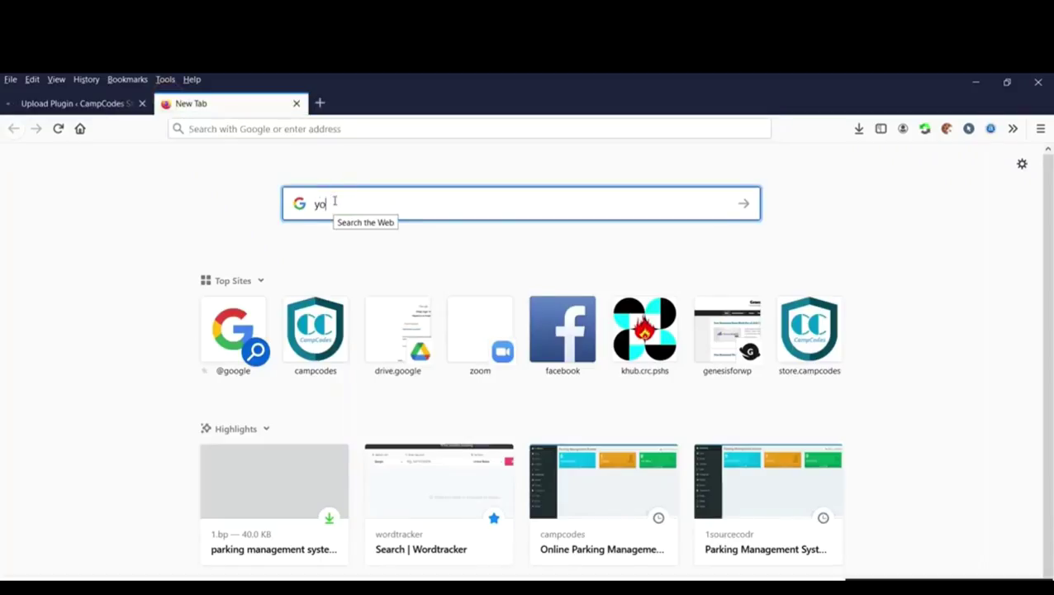
text(ast free)
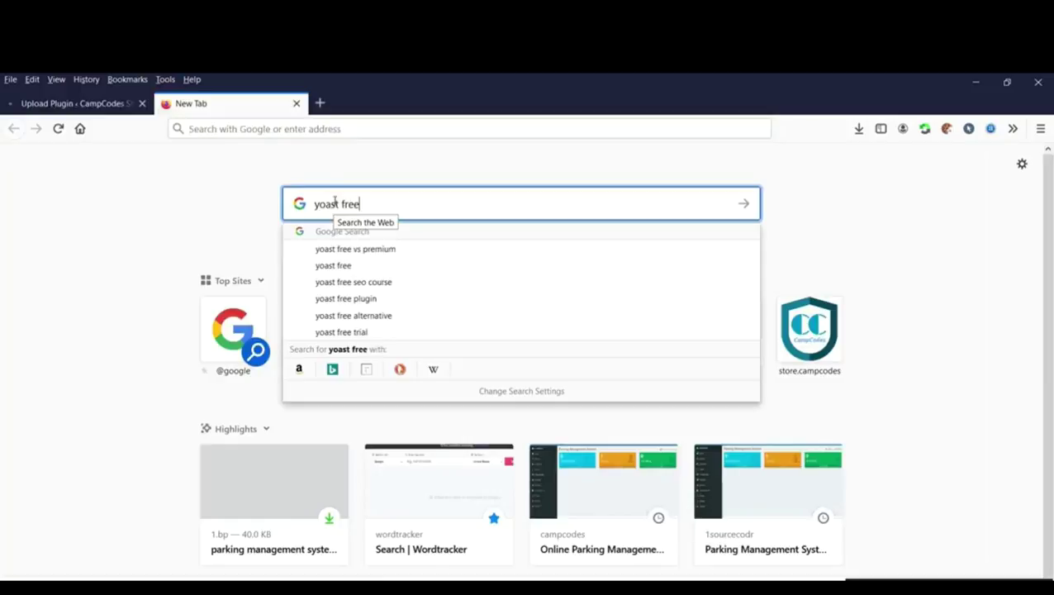
click(364, 250)
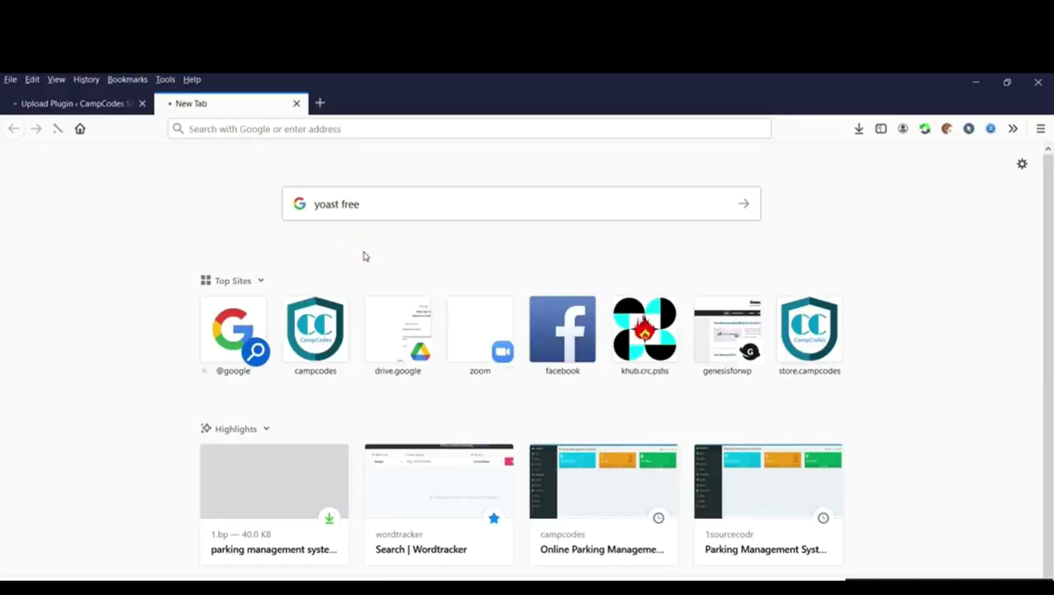
scroll(272, 369, down, 2)
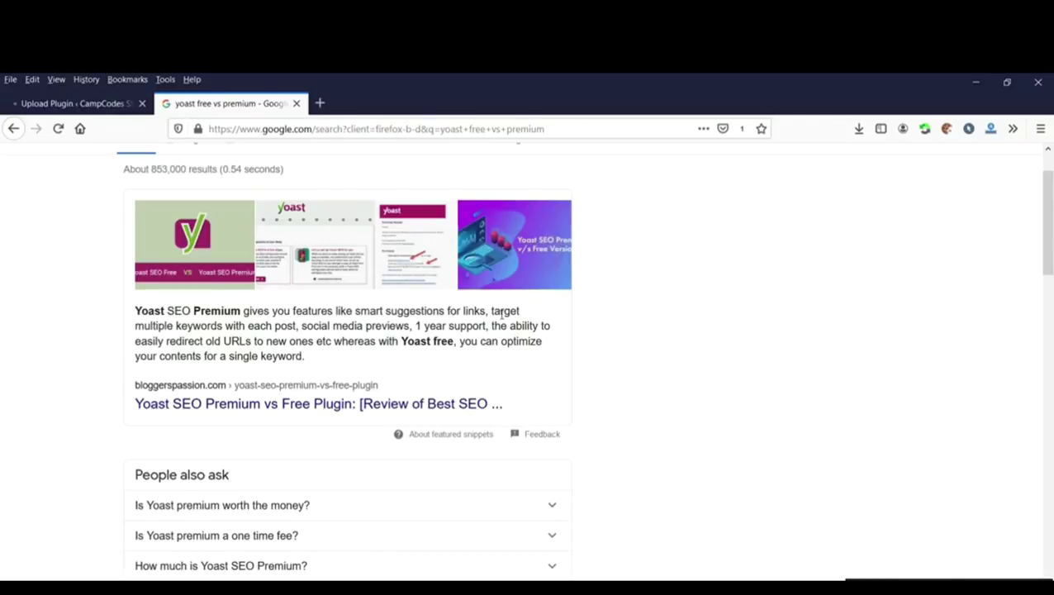
scroll(233, 334, up, 2)
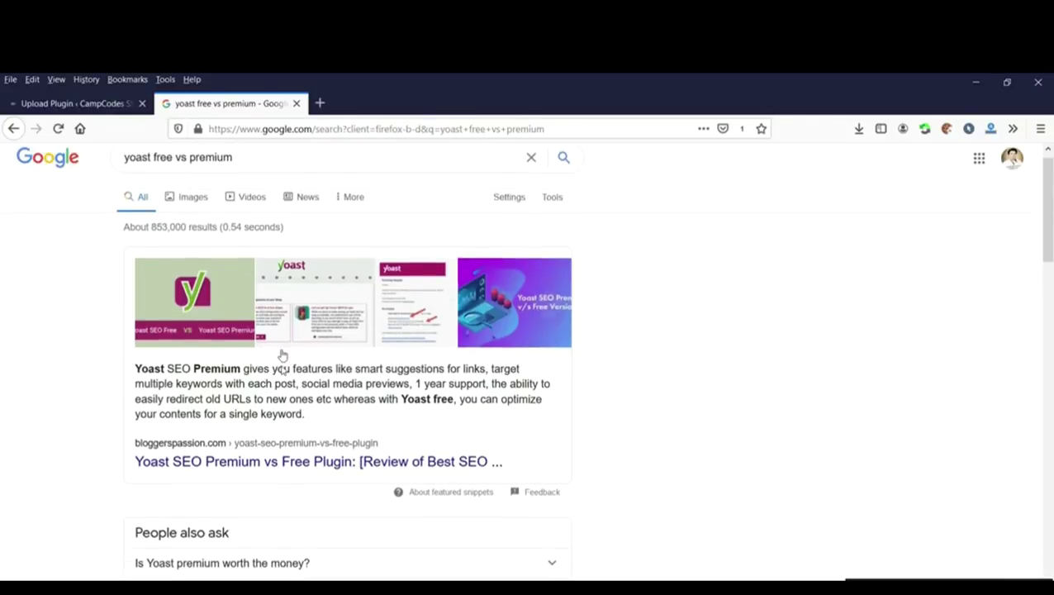
Read the featured snippet on Yoast free versus Premium, open its bloggerspassion.com article, and check the plugin installation's progress.
drag(294, 400, 135, 397)
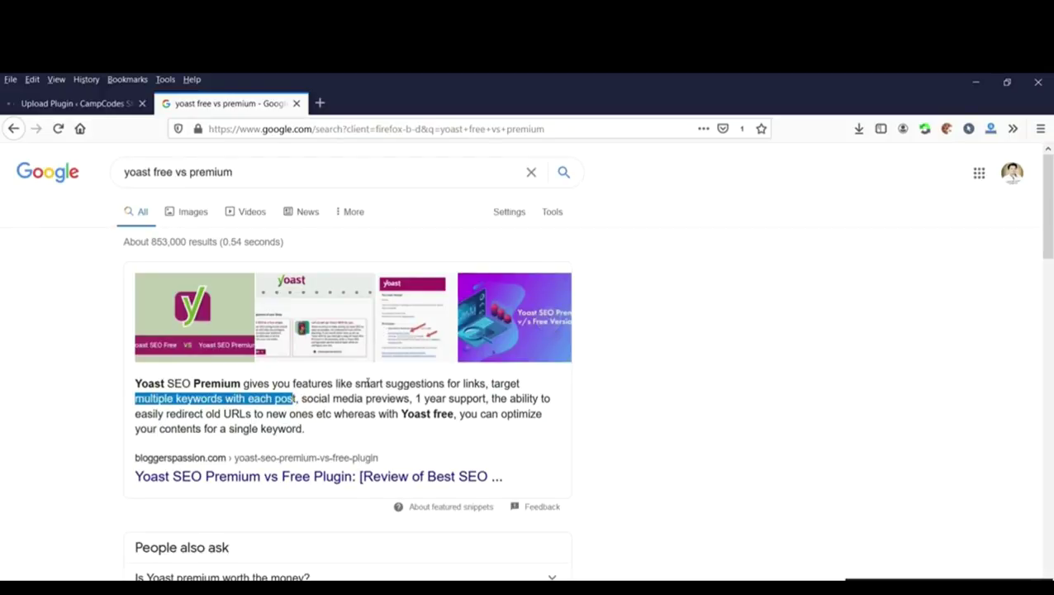
scroll(369, 383, down, 2)
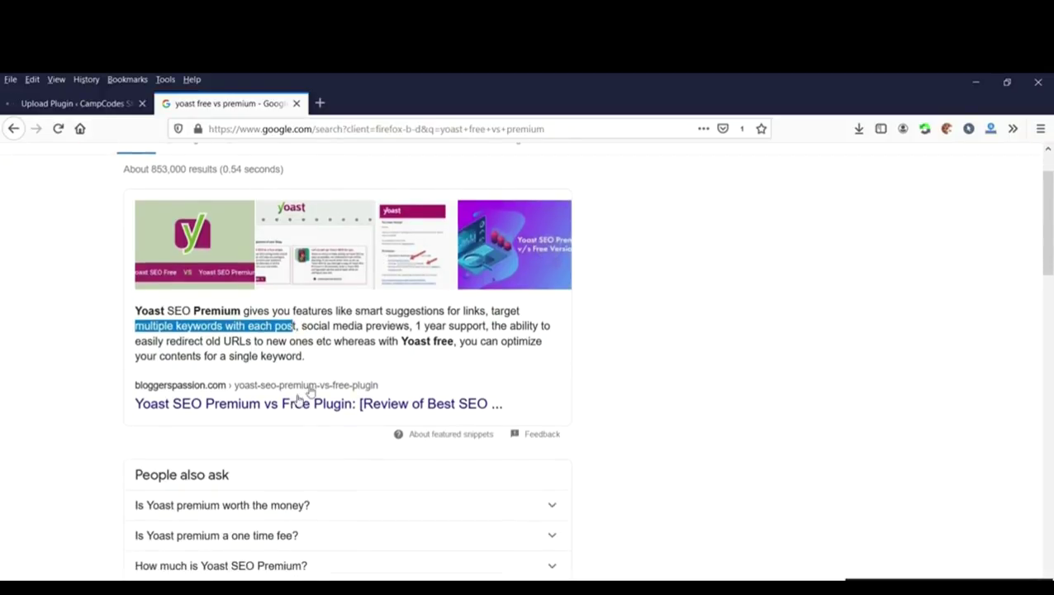
click(119, 106)
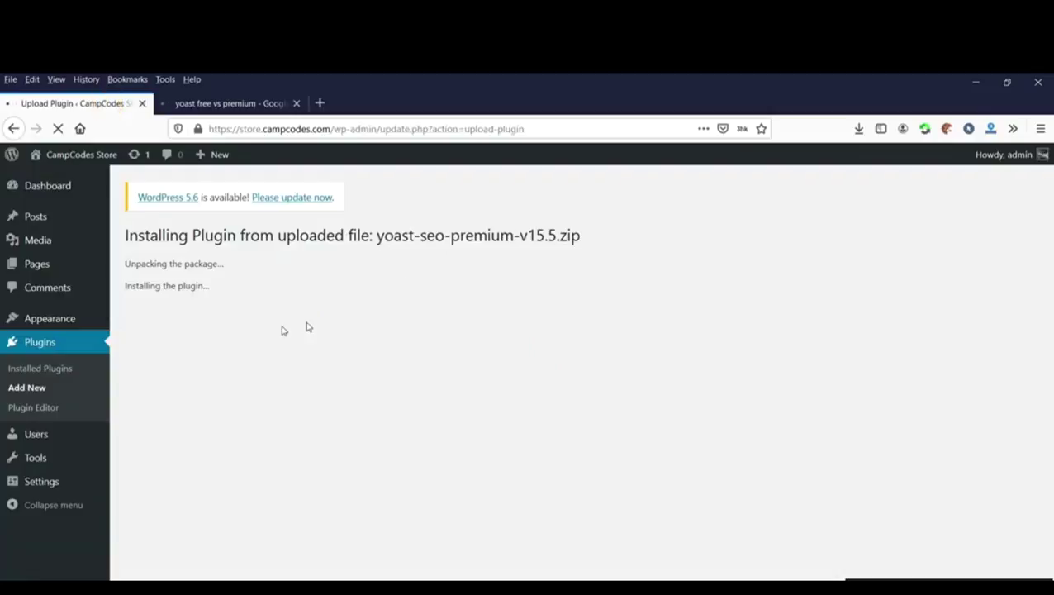
click(253, 105)
scroll(341, 301, down, 1)
scroll(248, 248, up, 3)
Return to the plugin installation page and activate the uploaded Yoast SEO Premium plugin.
click(82, 104)
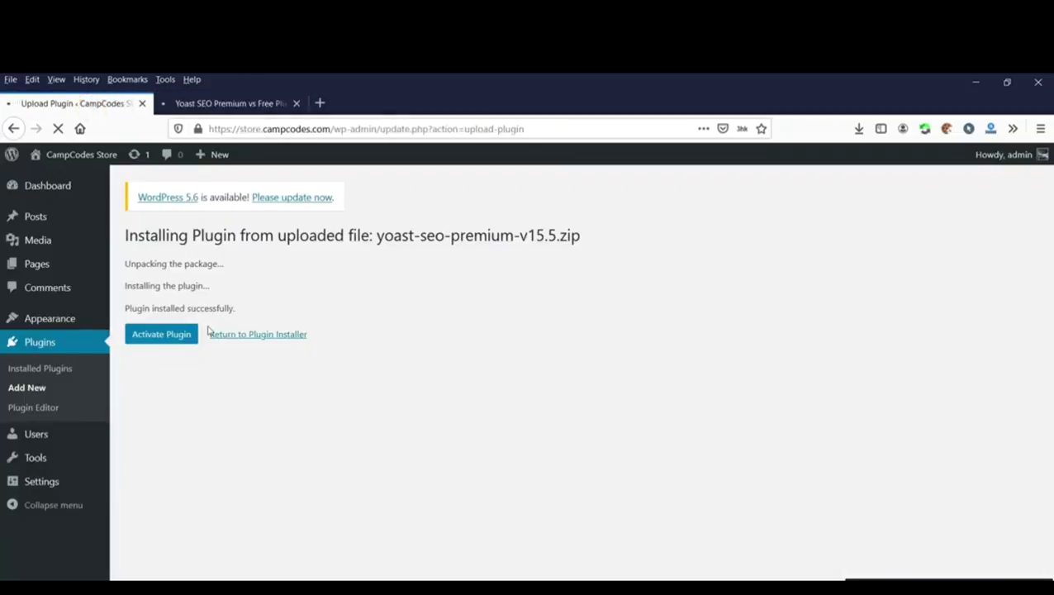
click(165, 334)
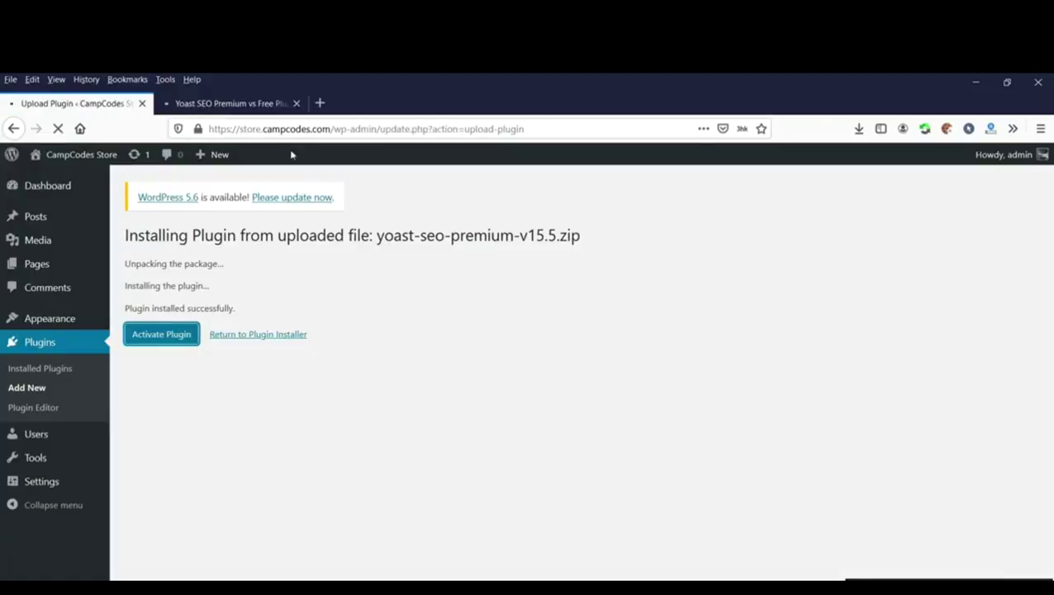
Look over the introduction of the bloggerspassion.com article comparing Yoast SEO Premium with the free version.
click(269, 103)
scroll(241, 296, down, 3)
scroll(230, 322, up, 5)
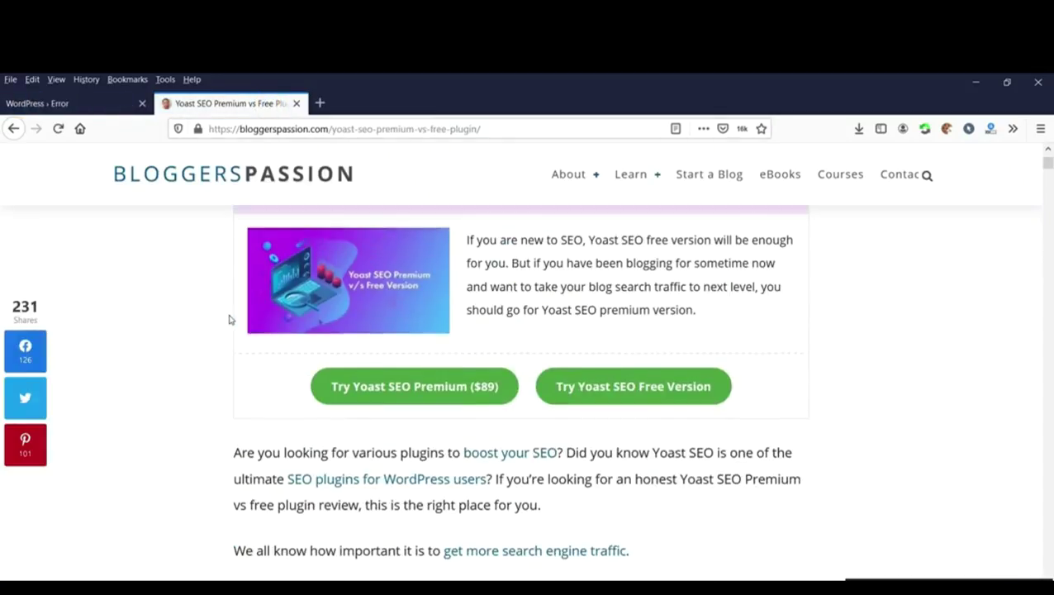
scroll(273, 347, up, 3)
scroll(289, 388, down, 2)
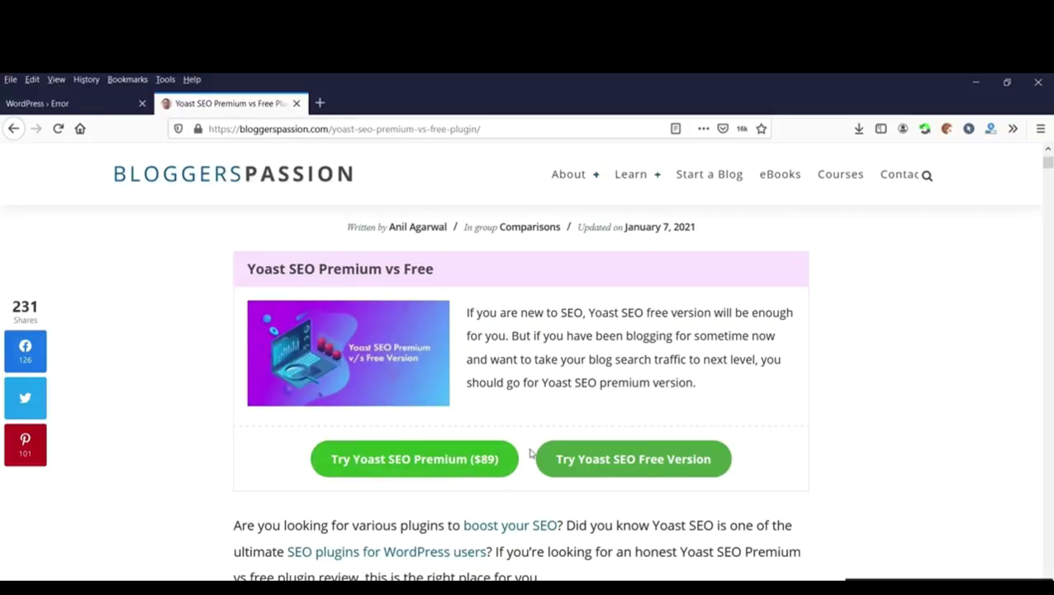
scroll(533, 445, up, 2)
scroll(484, 522, down, 1)
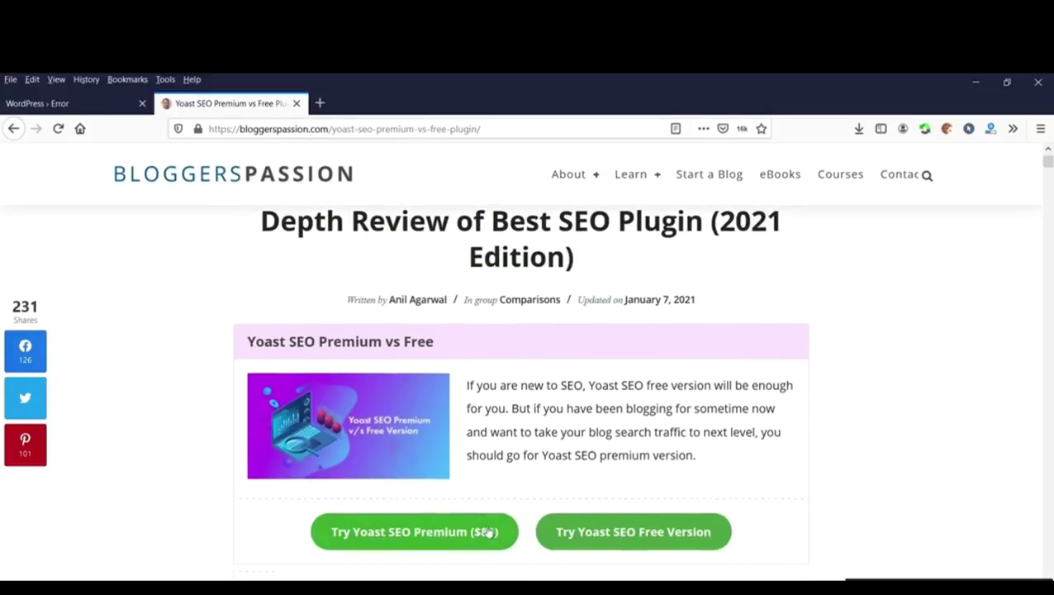
scroll(501, 512, down, 1)
scroll(482, 455, down, 1)
scroll(487, 450, up, 3)
scroll(510, 440, down, 3)
scroll(516, 439, up, 3)
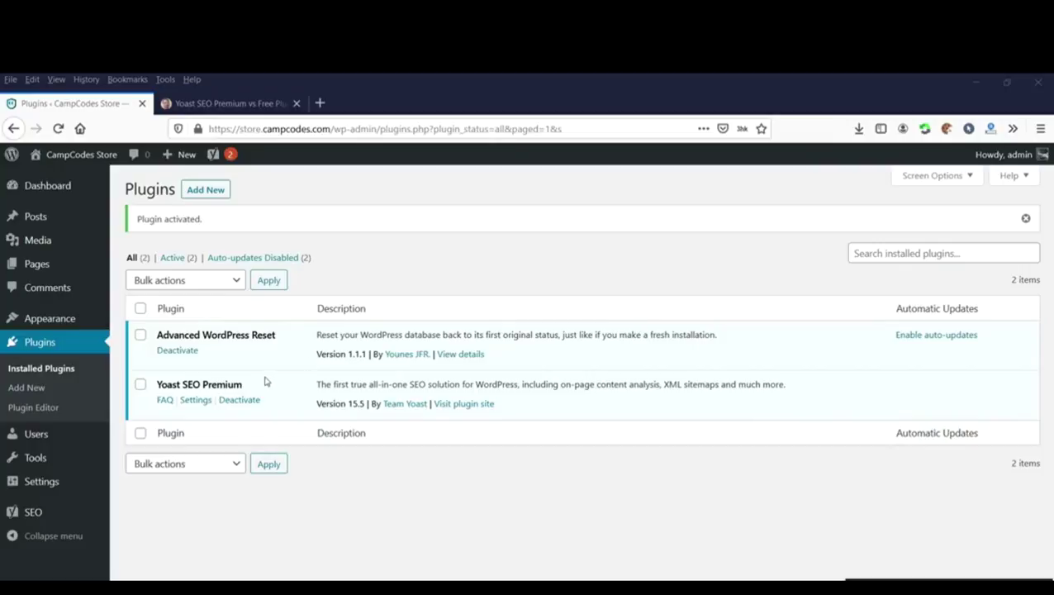
Check the Yoast SEO Premium entry in the list of installed plugins.
drag(256, 384, 159, 379)
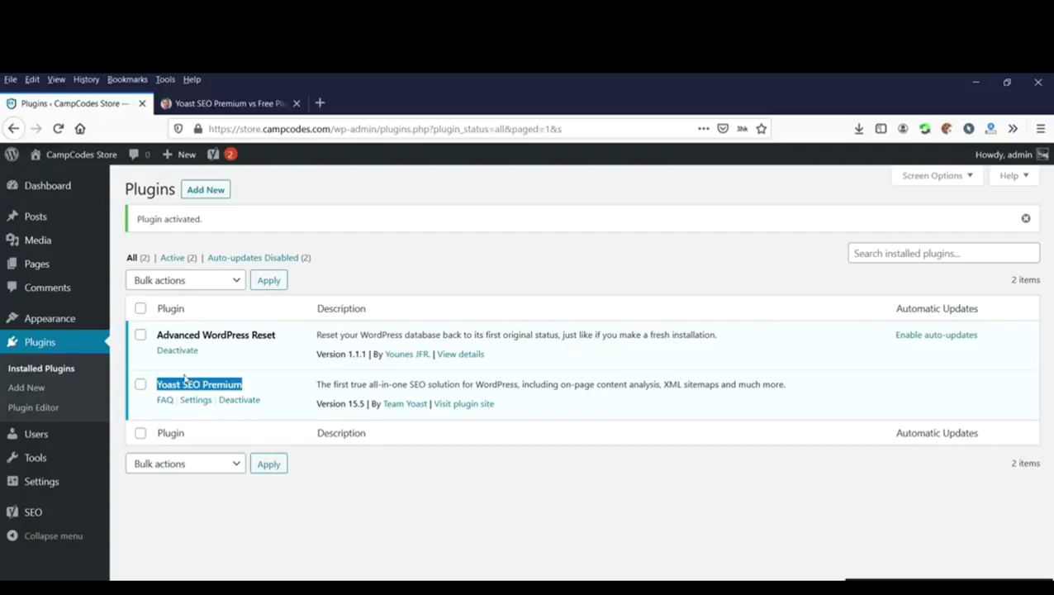
click(252, 379)
drag(259, 387, 193, 384)
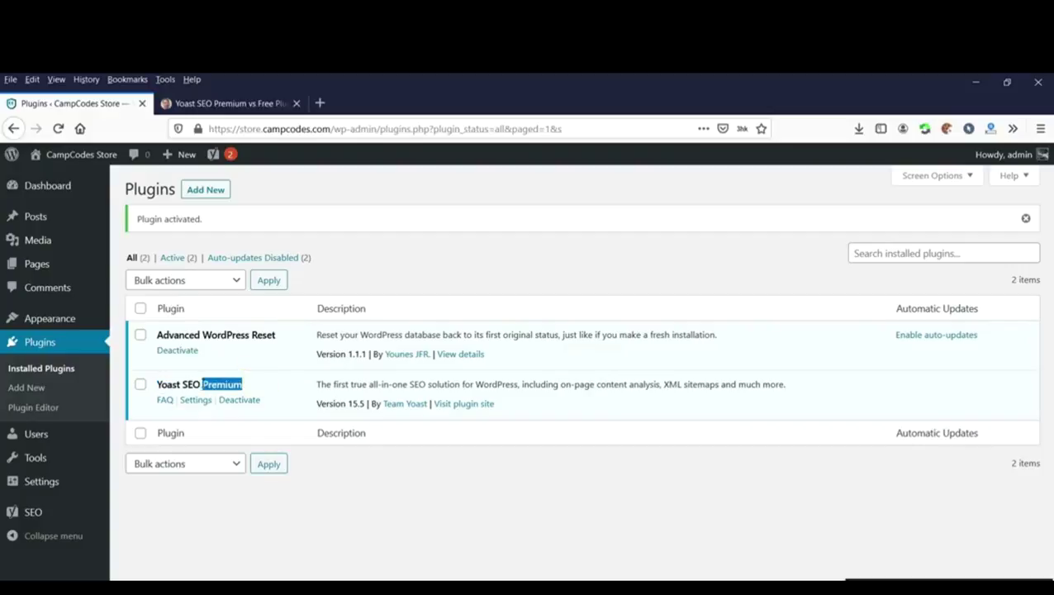
click(242, 385)
double_click(240, 384)
click(252, 383)
drag(247, 385, 157, 384)
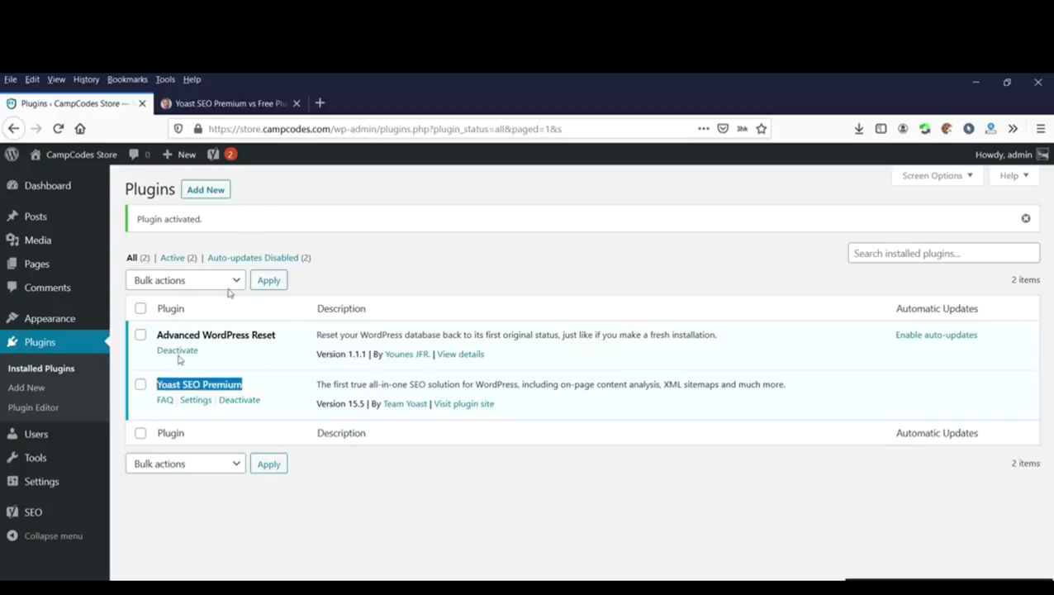
Open the Yoast SEO general settings and examine the problems and notifications on its dashboard.
mouse_move(222, 157)
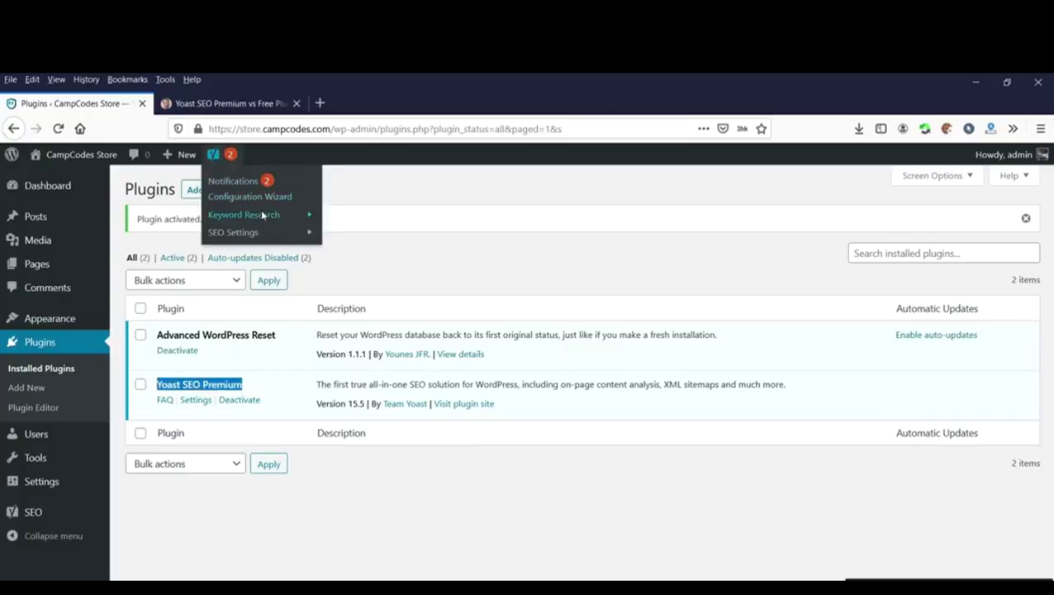
click(221, 507)
mouse_move(52, 512)
click(52, 513)
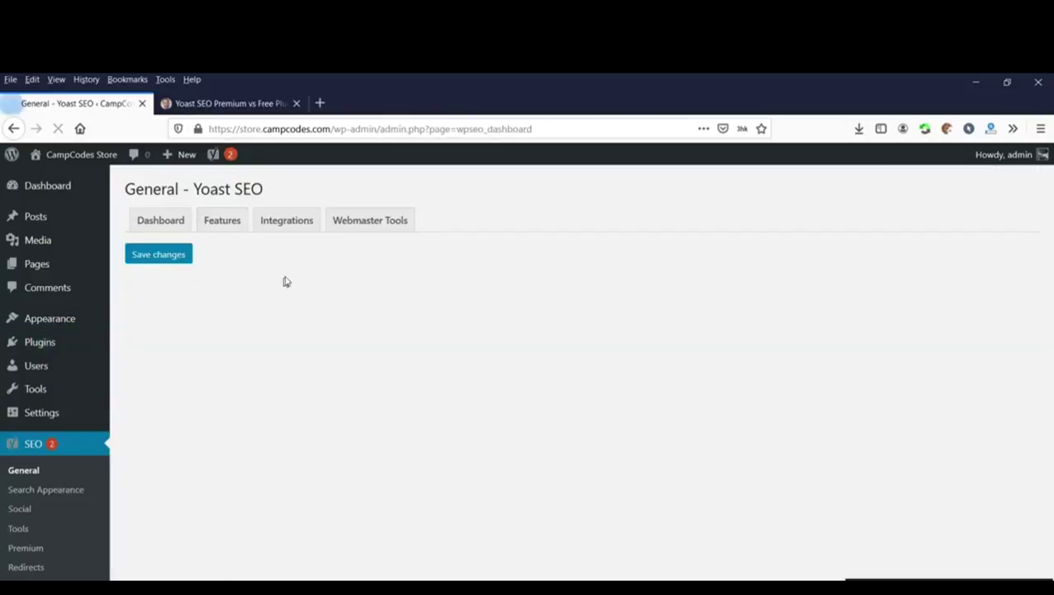
scroll(338, 308, down, 2)
scroll(339, 301, up, 3)
scroll(340, 299, down, 3)
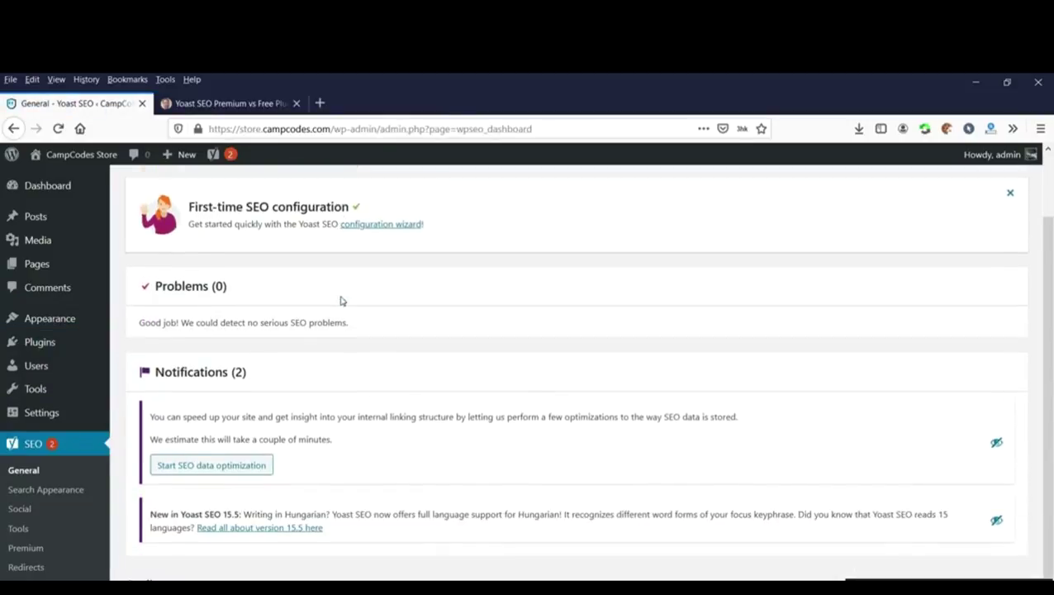
scroll(336, 301, up, 3)
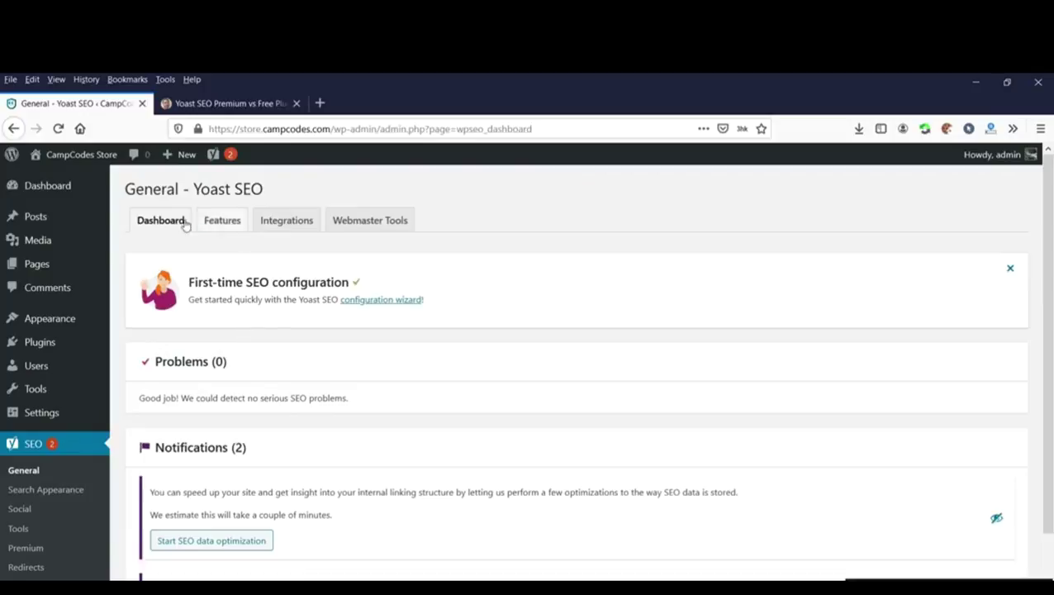
scroll(282, 280, down, 2)
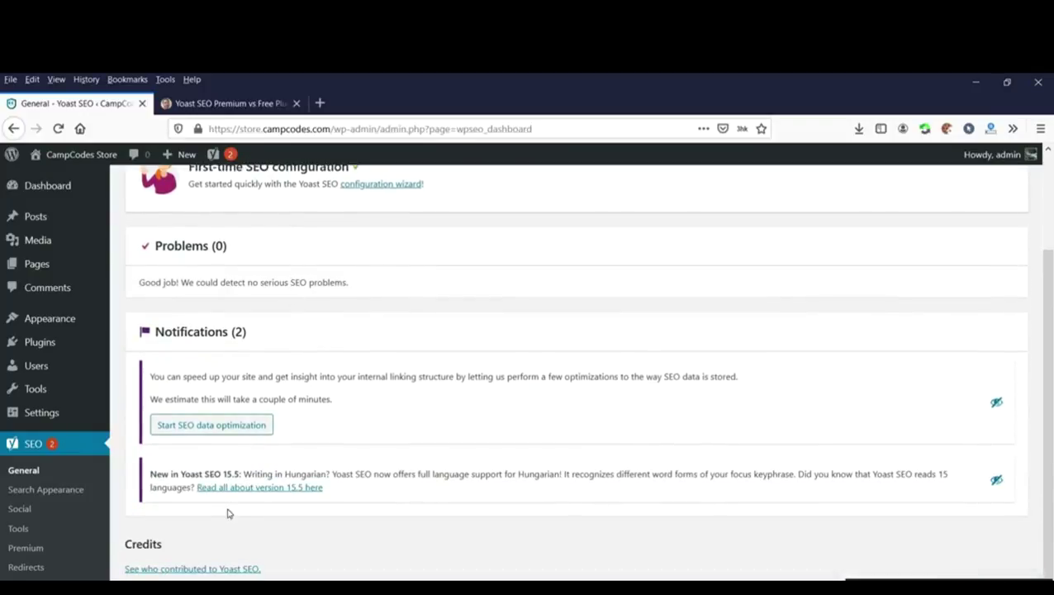
scroll(266, 532, up, 2)
Look through the feature switches in the Yoast SEO general settings.
click(229, 225)
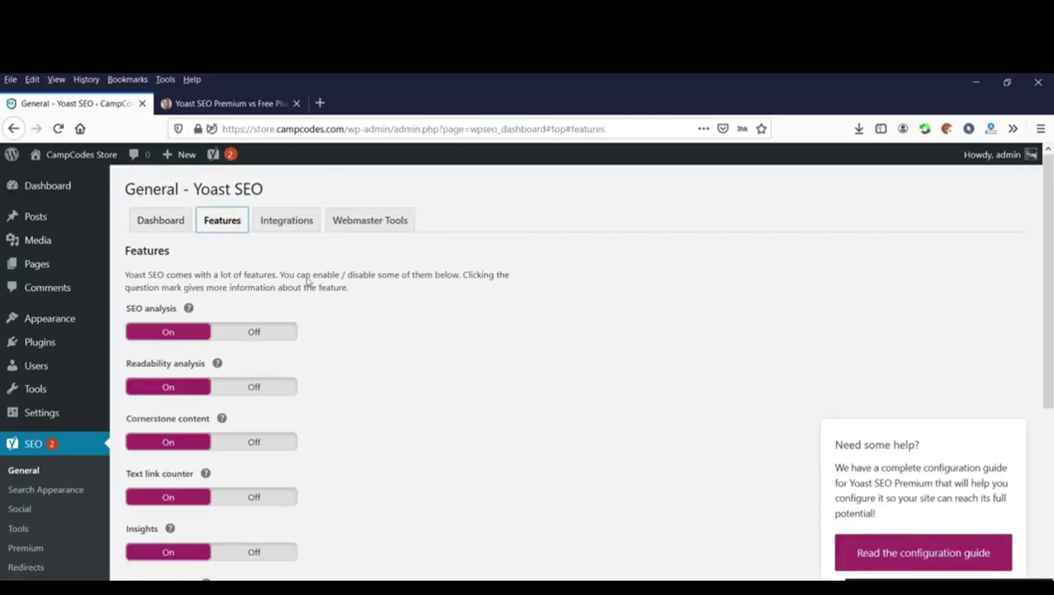
scroll(332, 318, down, 2)
scroll(332, 318, up, 2)
scroll(319, 335, down, 5)
scroll(220, 426, up, 2)
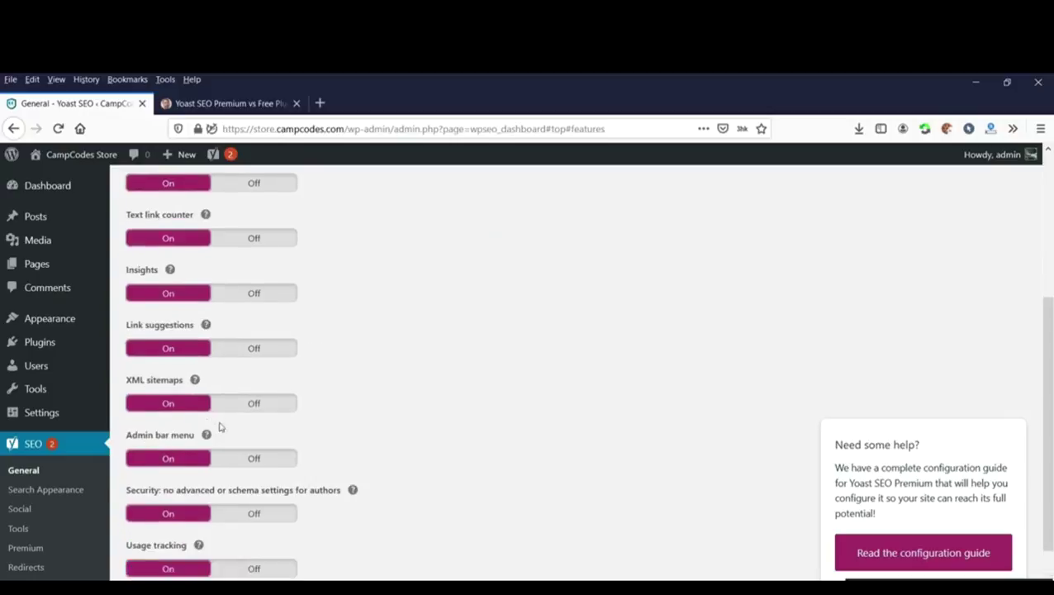
scroll(220, 427, up, 3)
View the third-party integrations and the webmaster tools verification fields of Yoast SEO.
click(285, 220)
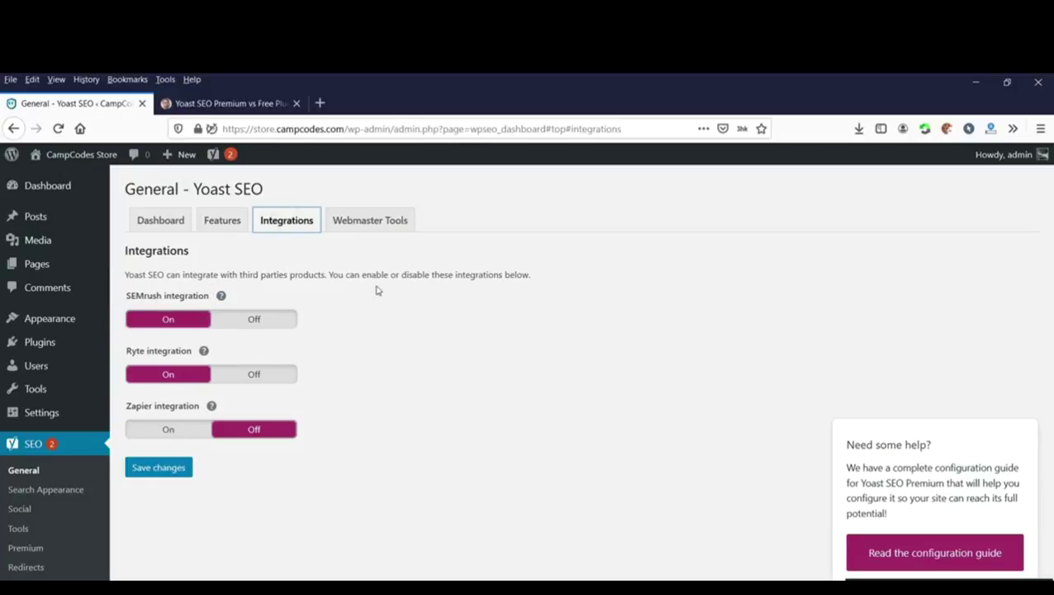
click(385, 231)
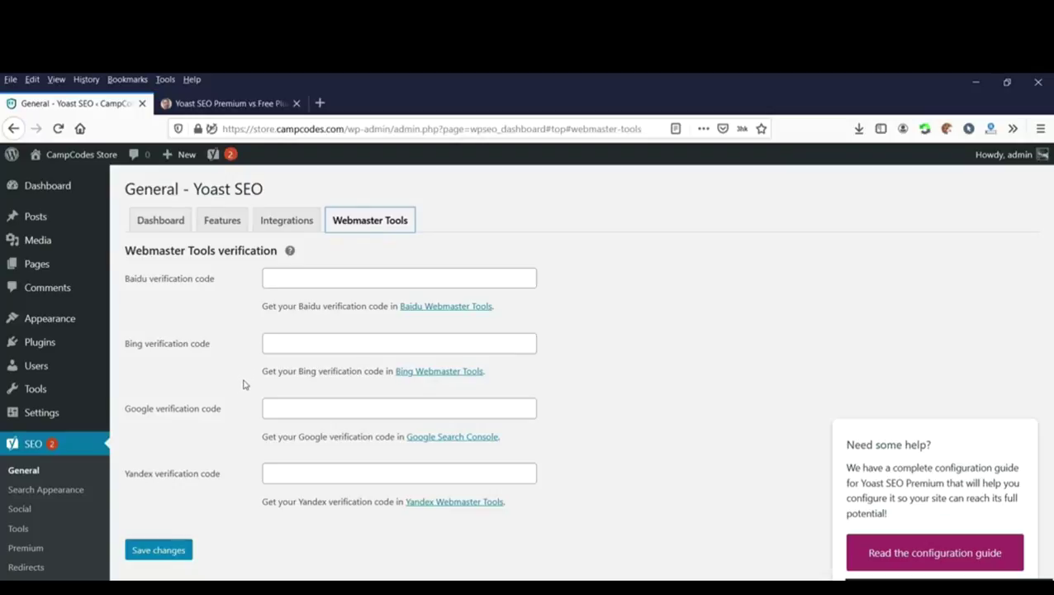
Open the list of all posts and look over its entries.
click(47, 220)
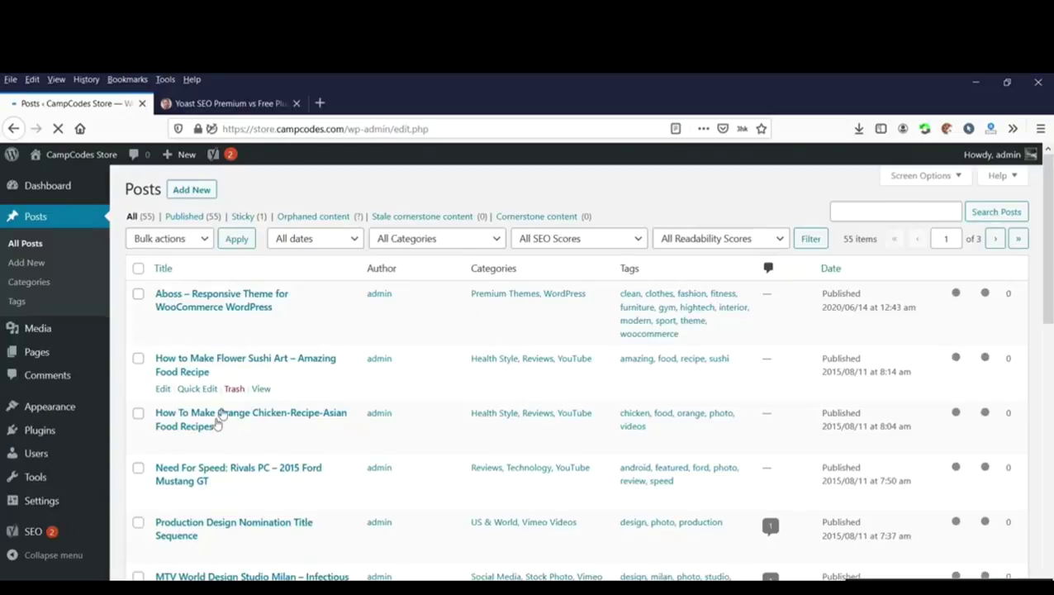
scroll(350, 348, down, 3)
scroll(350, 348, up, 3)
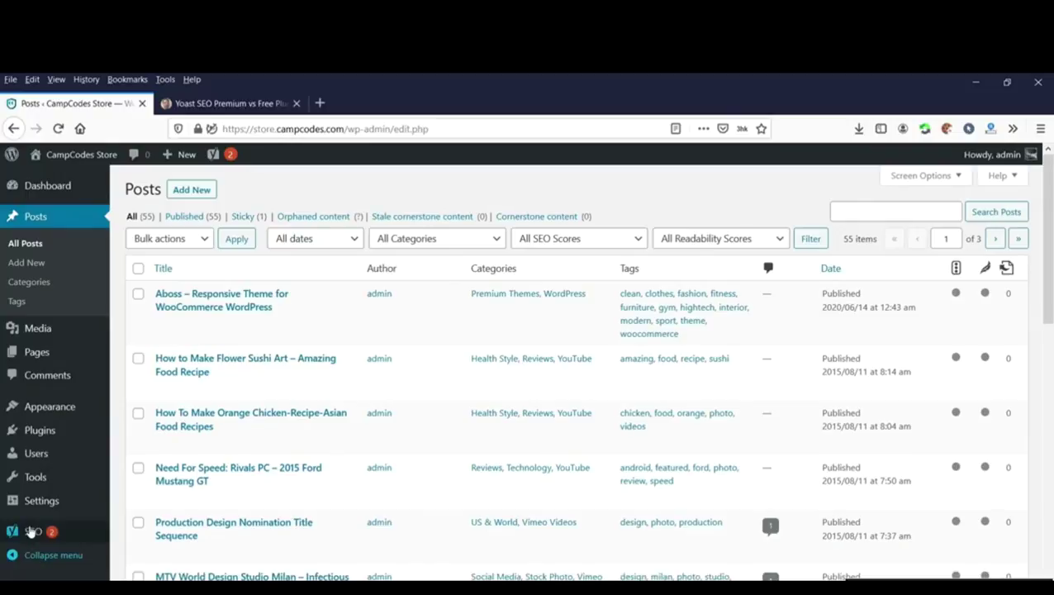
right_click(31, 530)
click(95, 347)
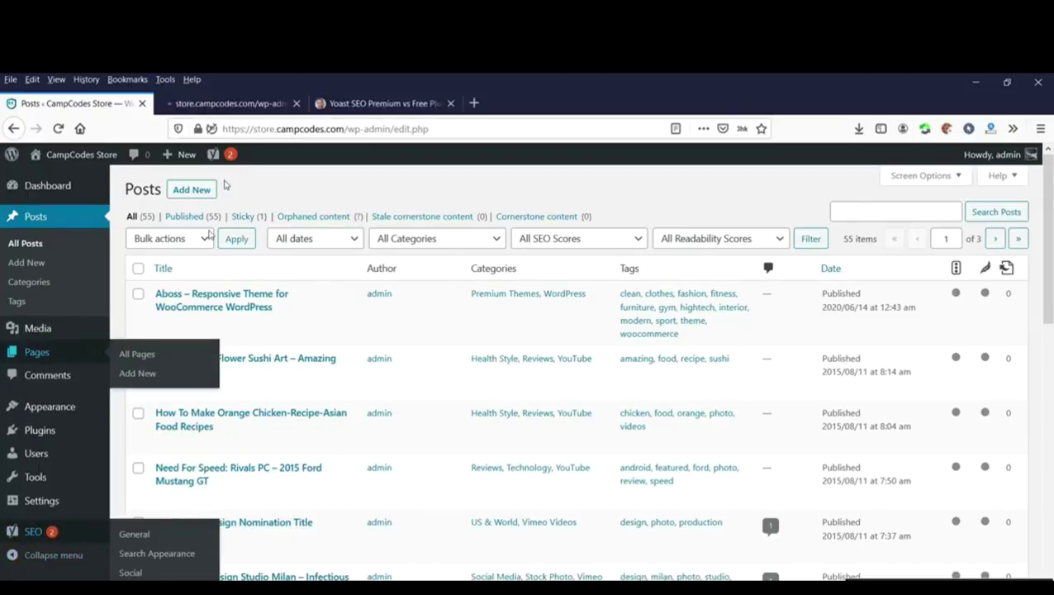
click(246, 103)
click(296, 103)
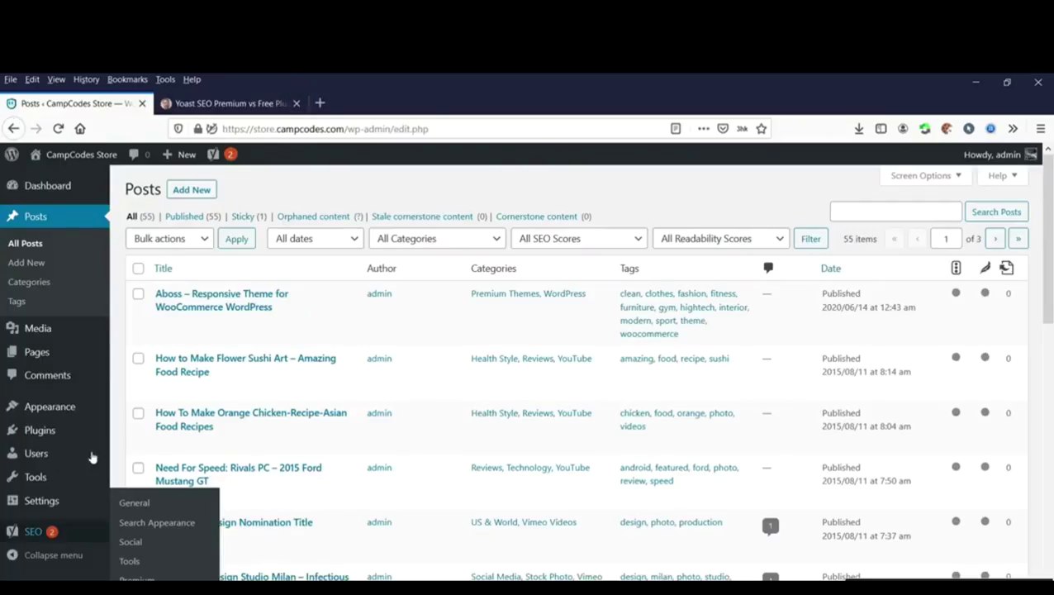
Open the Premium page of Yoast SEO and examine the plugin's license status and the offered extensions.
click(136, 577)
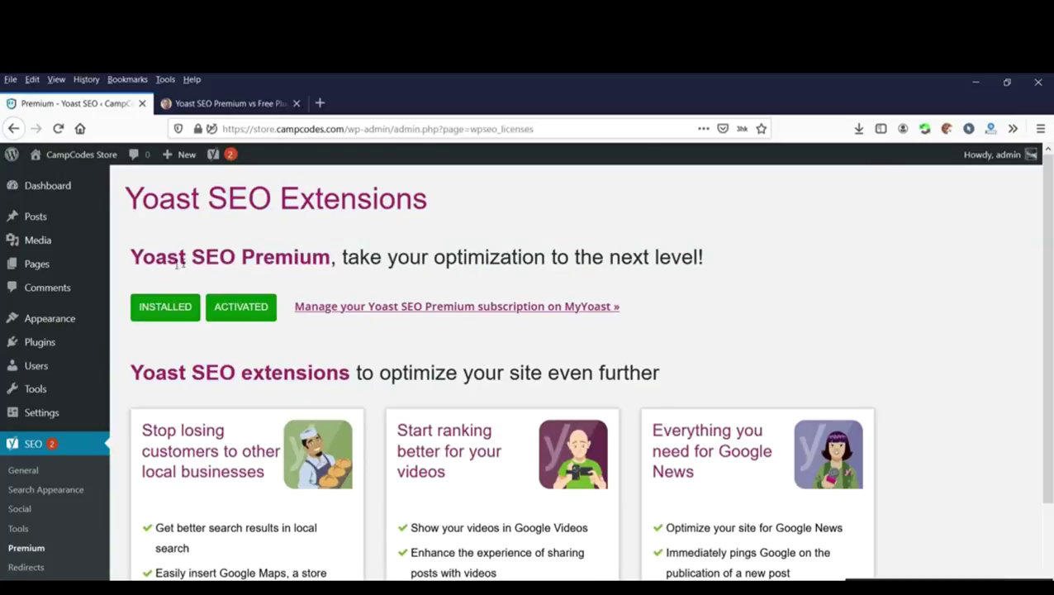
drag(224, 257, 467, 258)
click(572, 261)
triple_click(317, 326)
click(319, 336)
scroll(433, 332, down, 3)
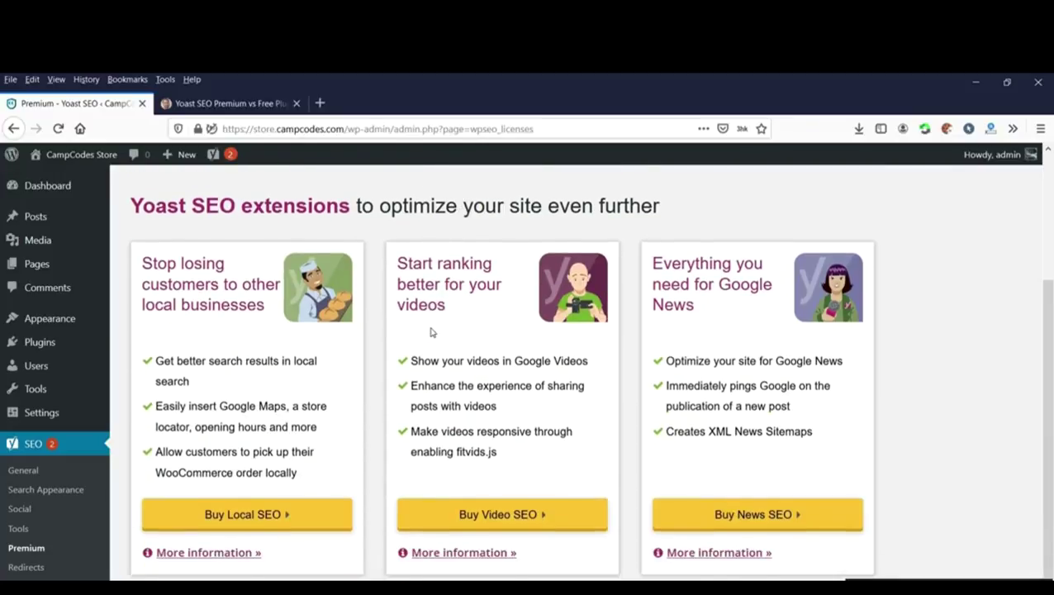
scroll(428, 330, up, 2)
scroll(428, 331, down, 1)
scroll(383, 289, up, 2)
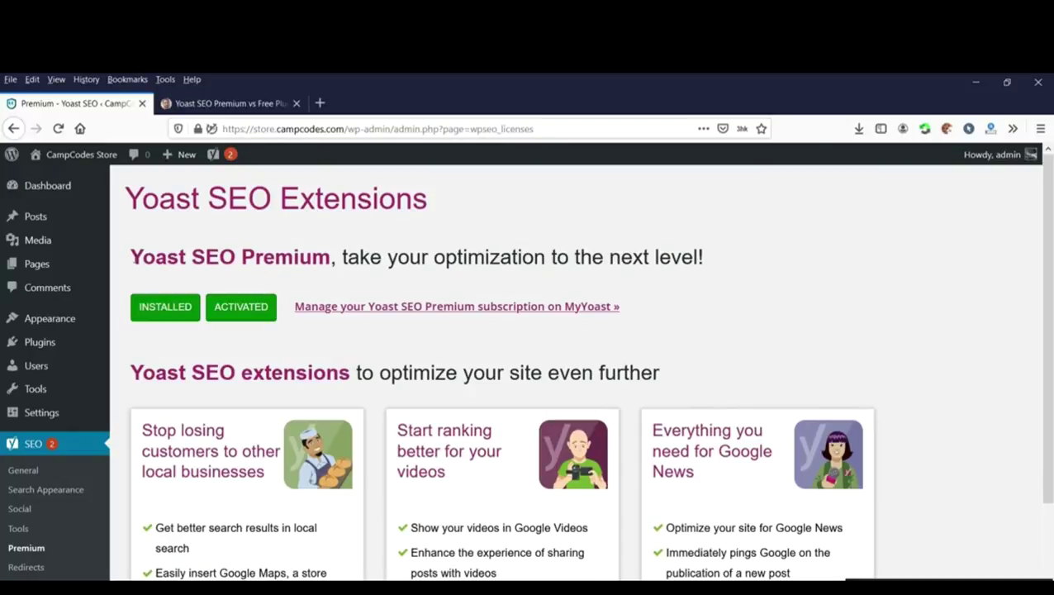
drag(129, 257, 330, 258)
click(353, 248)
scroll(785, 265, down, 2)
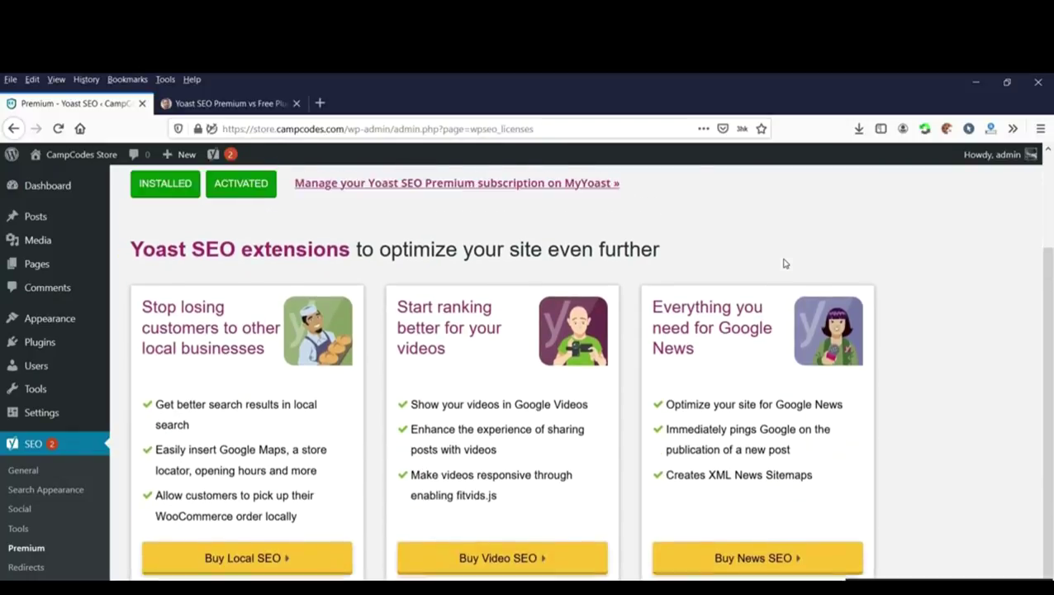
scroll(785, 262, up, 2)
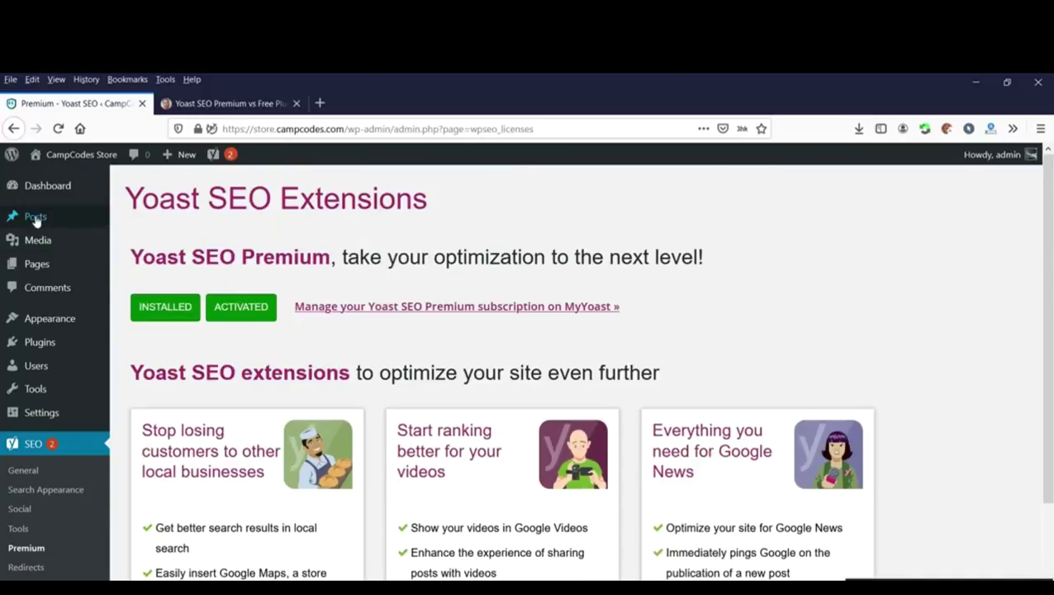
Return to the list of all posts from the Yoast SEO Extensions page.
click(35, 217)
scroll(631, 251, down, 2)
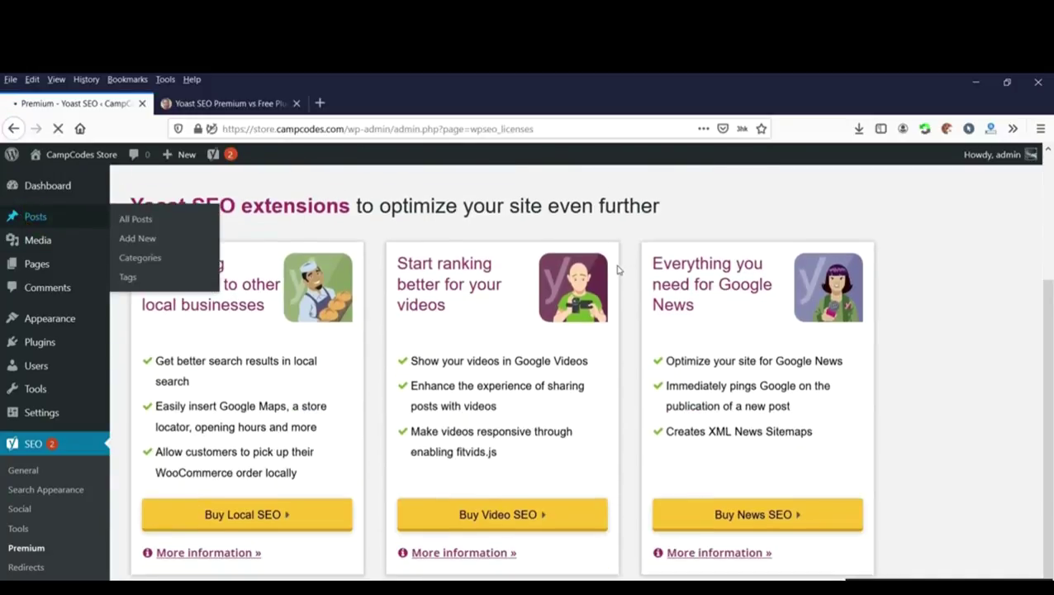
scroll(614, 266, up, 2)
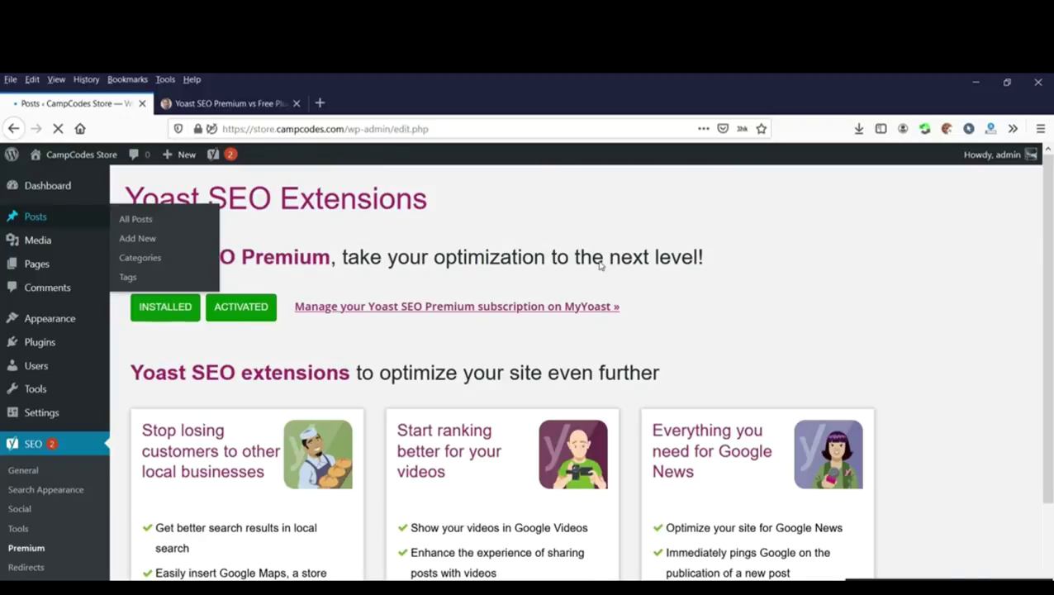
scroll(541, 273, down, 5)
scroll(541, 273, up, 5)
scroll(518, 275, down, 5)
scroll(518, 275, up, 5)
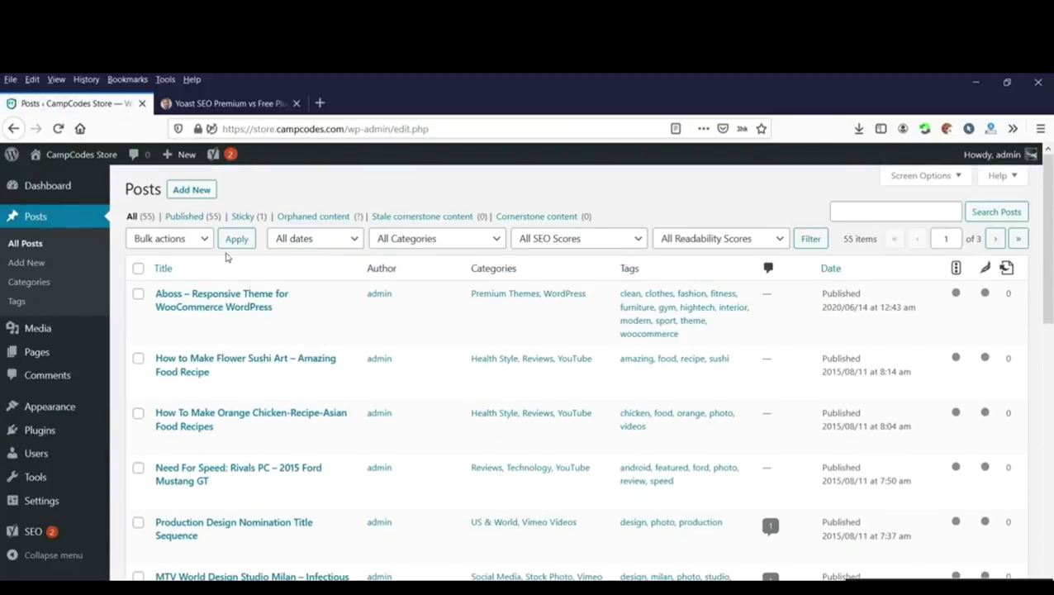
Start a new post, dismiss the editor's welcome guide and place the cursor in the empty content area.
click(181, 192)
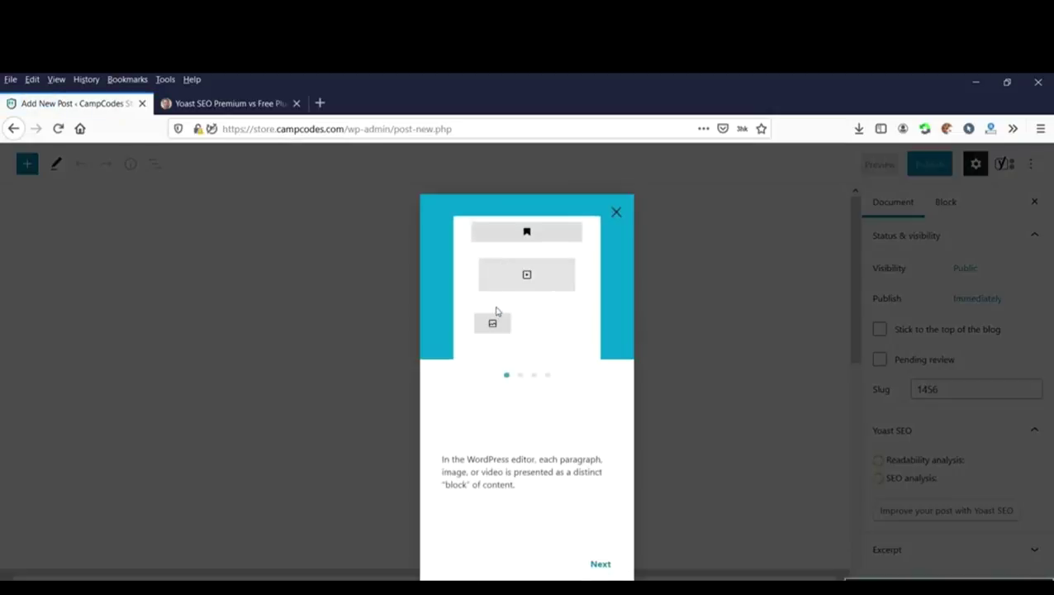
click(601, 565)
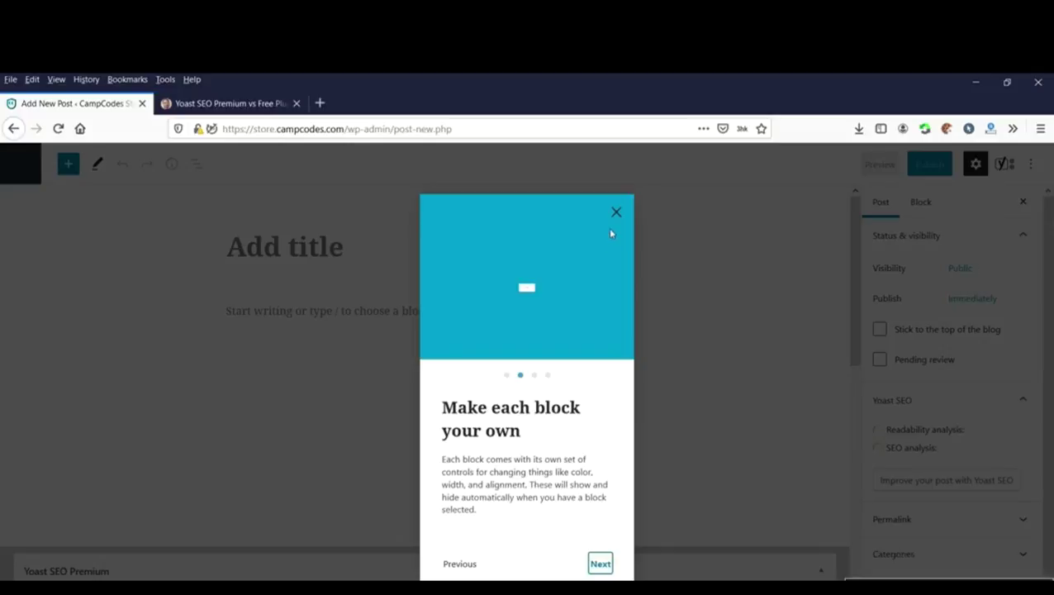
click(619, 217)
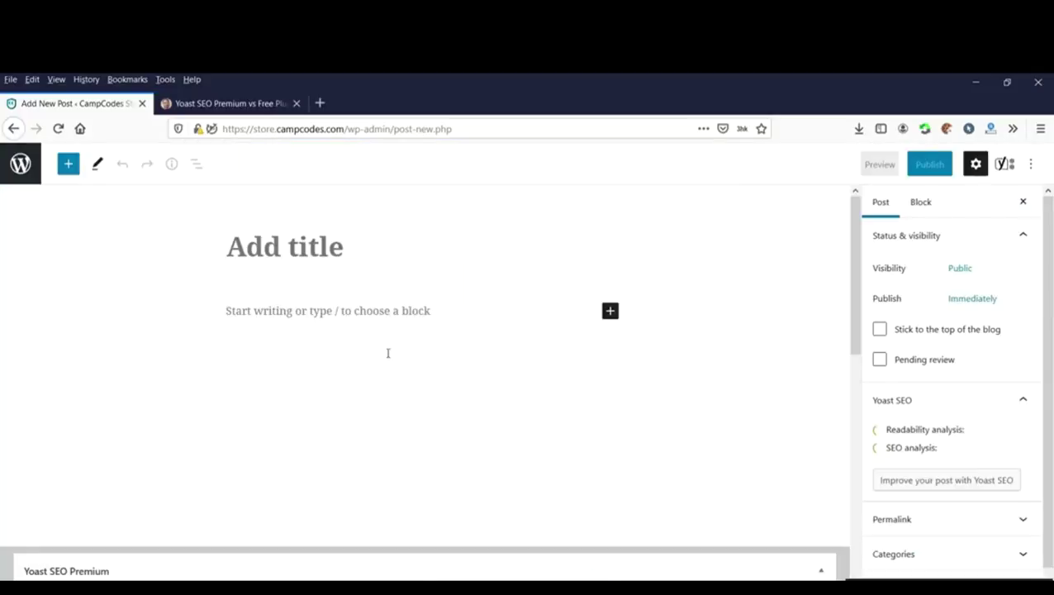
click(311, 521)
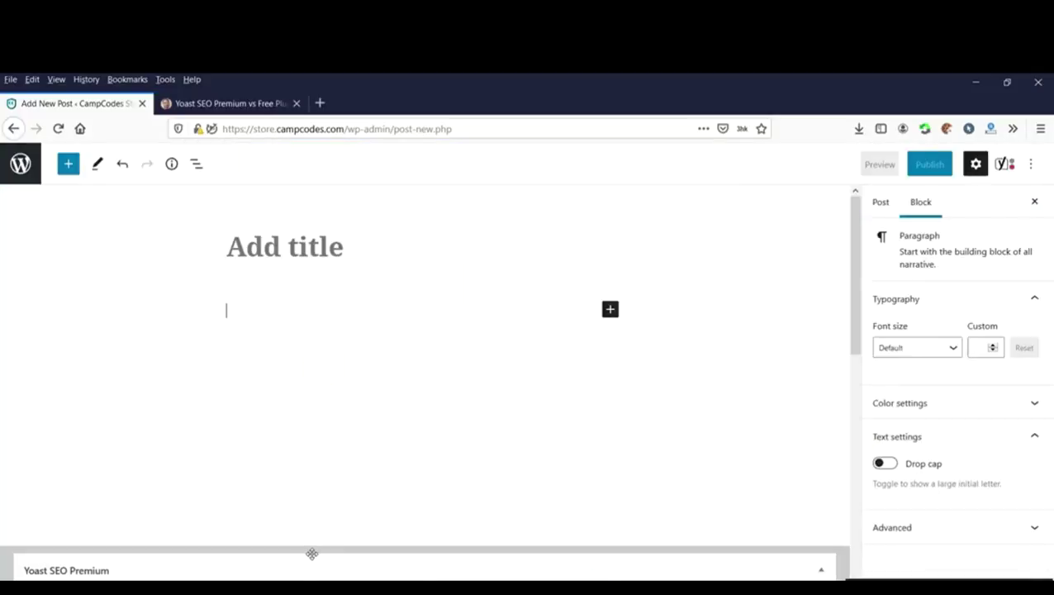
View the search snippet fields in the post's Yoast SEO Premium box and inspect its related keyphrase section.
scroll(511, 450, down, 5)
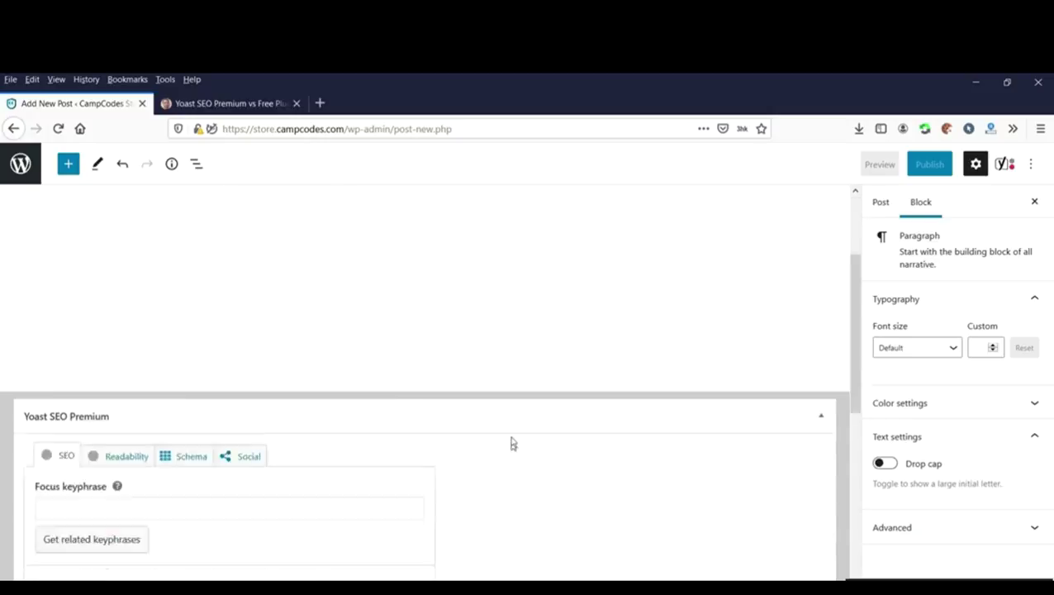
scroll(255, 392, down, 4)
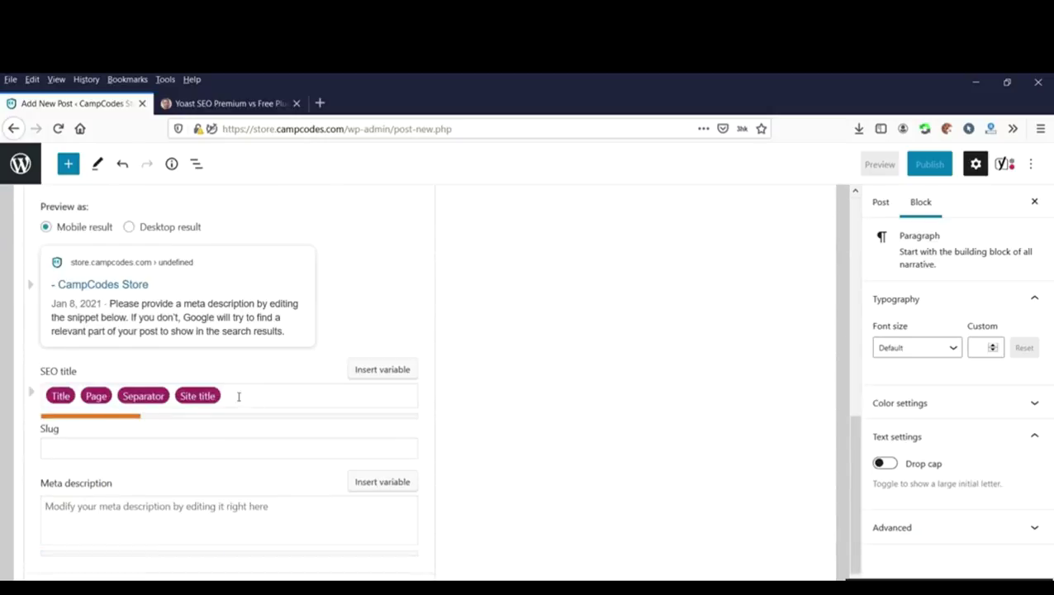
click(122, 496)
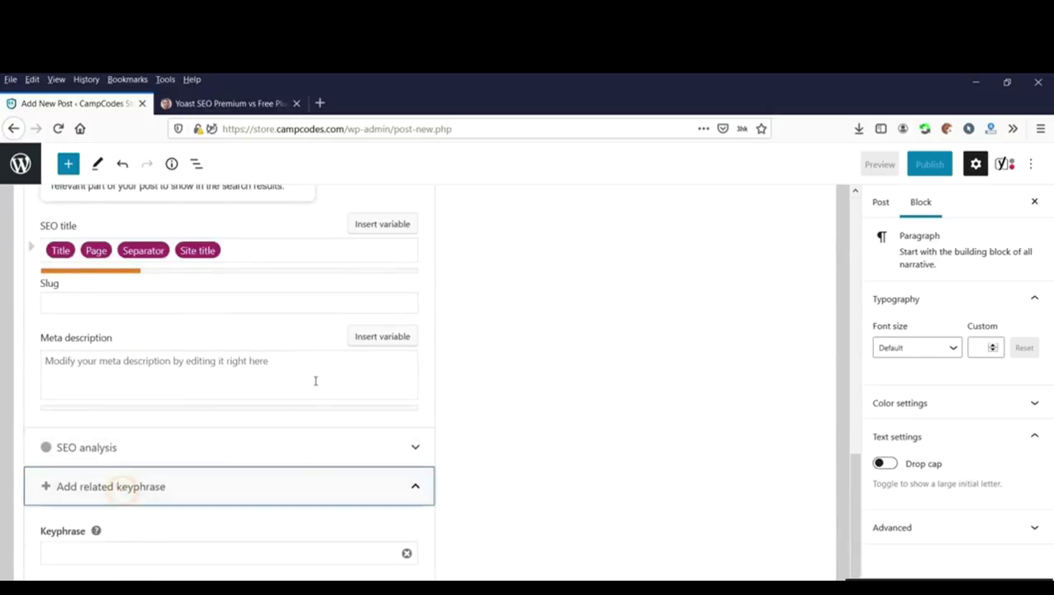
scroll(190, 419, down, 1)
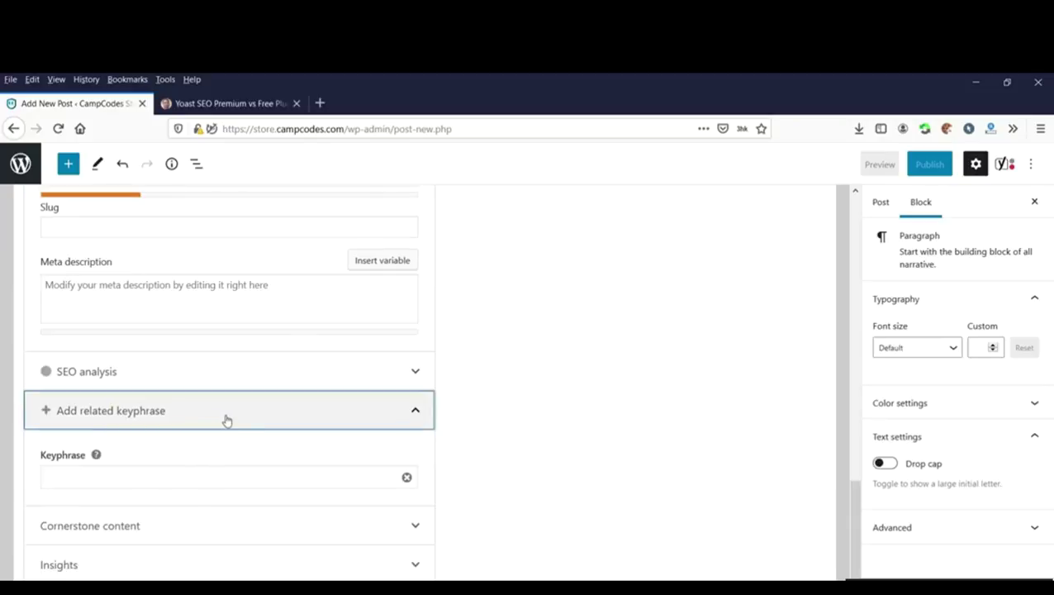
click(255, 411)
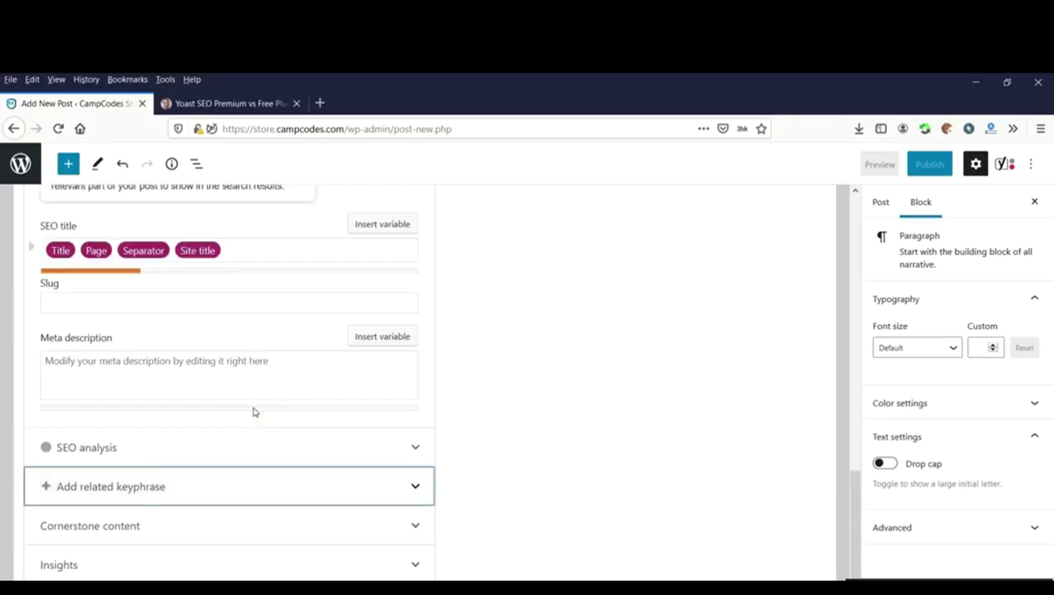
Examine the focus keyphrase field and the area around it in the new post's Yoast SEO Premium box.
scroll(238, 414, up, 3)
scroll(115, 303, up, 3)
scroll(118, 347, down, 1)
click(81, 302)
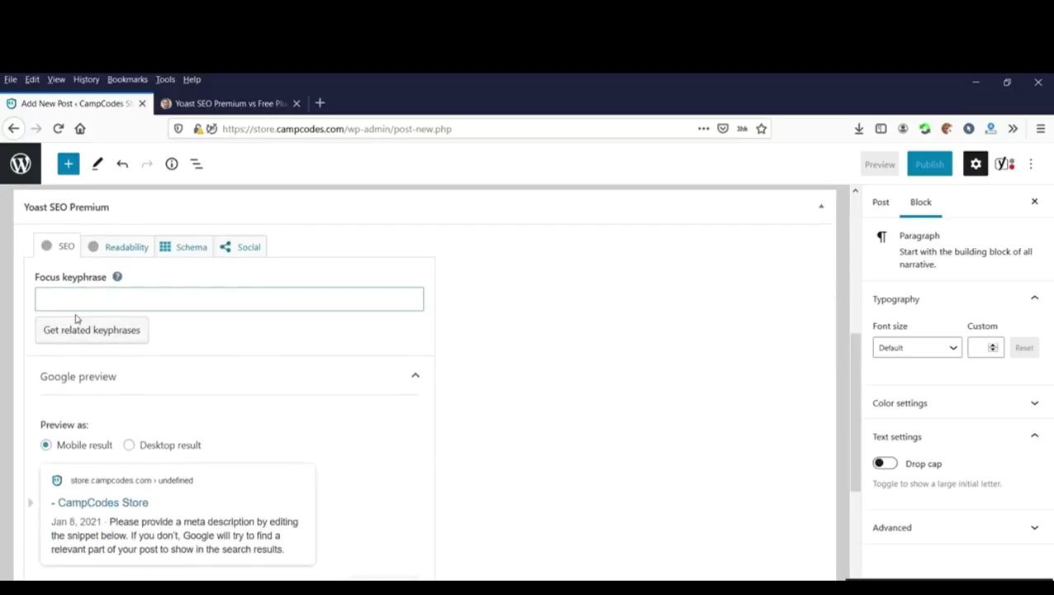
scroll(216, 313, up, 3)
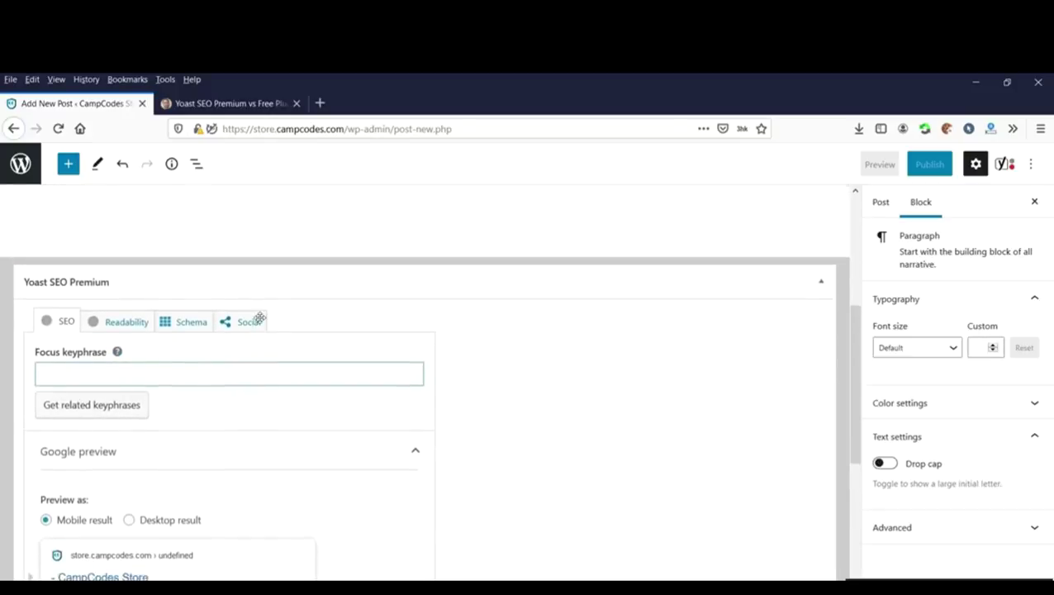
scroll(261, 331, down, 3)
scroll(259, 326, up, 6)
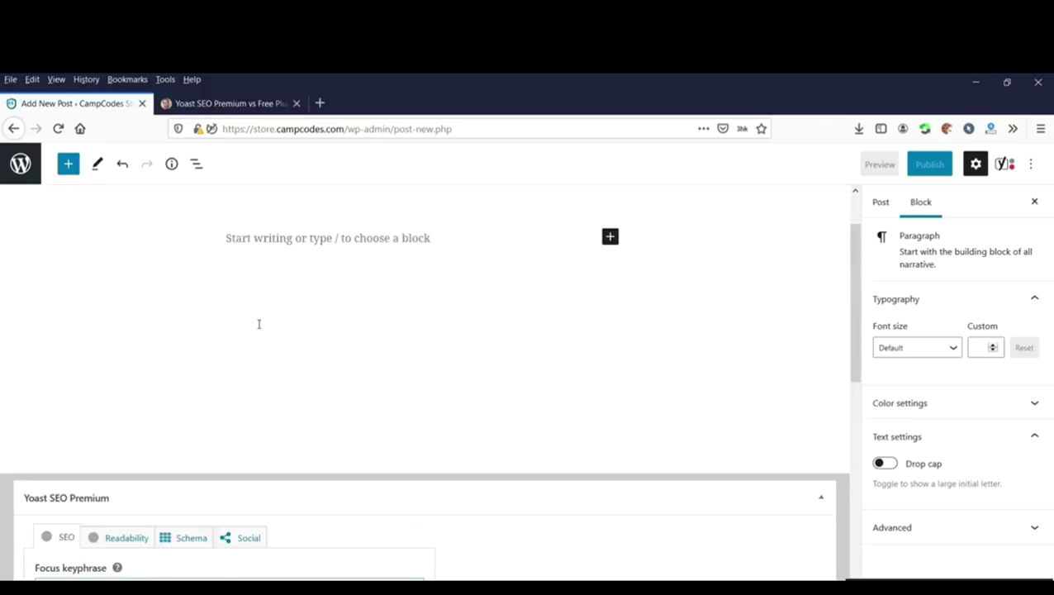
scroll(205, 339, down, 7)
scroll(191, 333, up, 1)
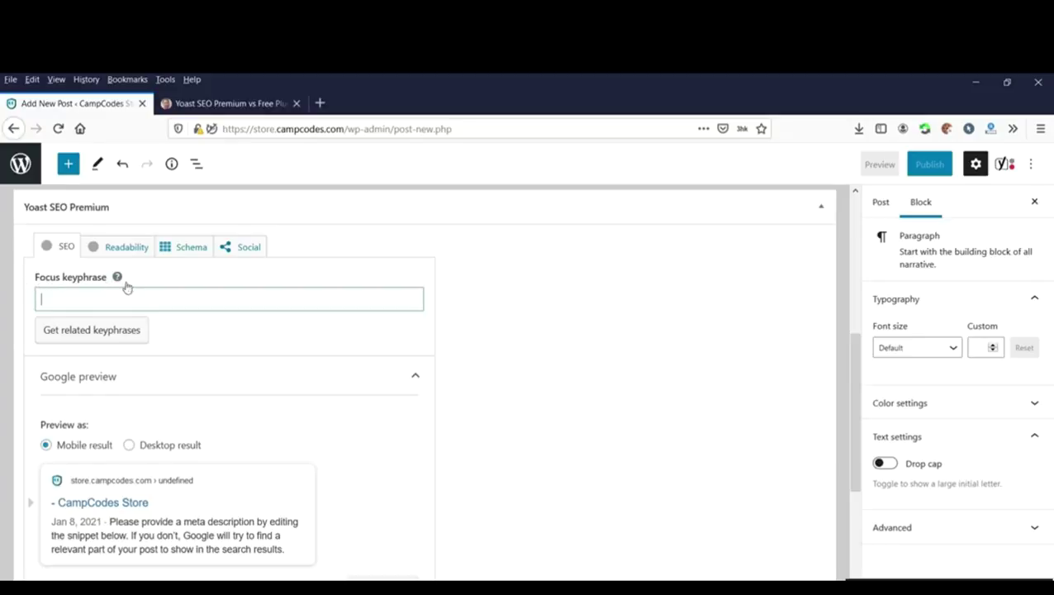
Review the SEO title, slug and meta description fields, and expand the SEO analysis to read its results.
scroll(264, 351, down, 4)
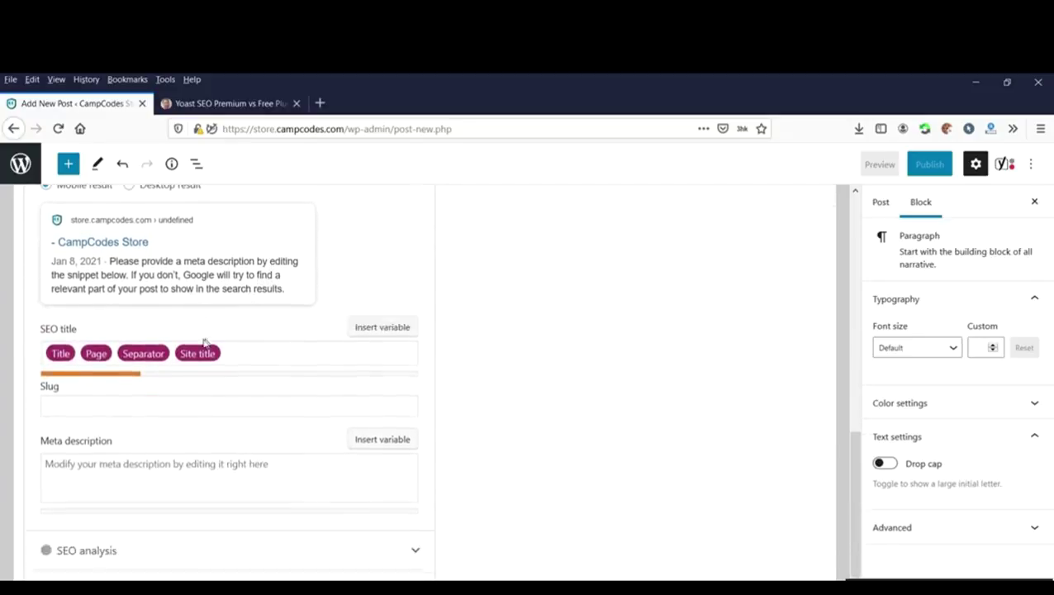
scroll(166, 340, down, 2)
scroll(209, 369, up, 1)
scroll(139, 367, down, 1)
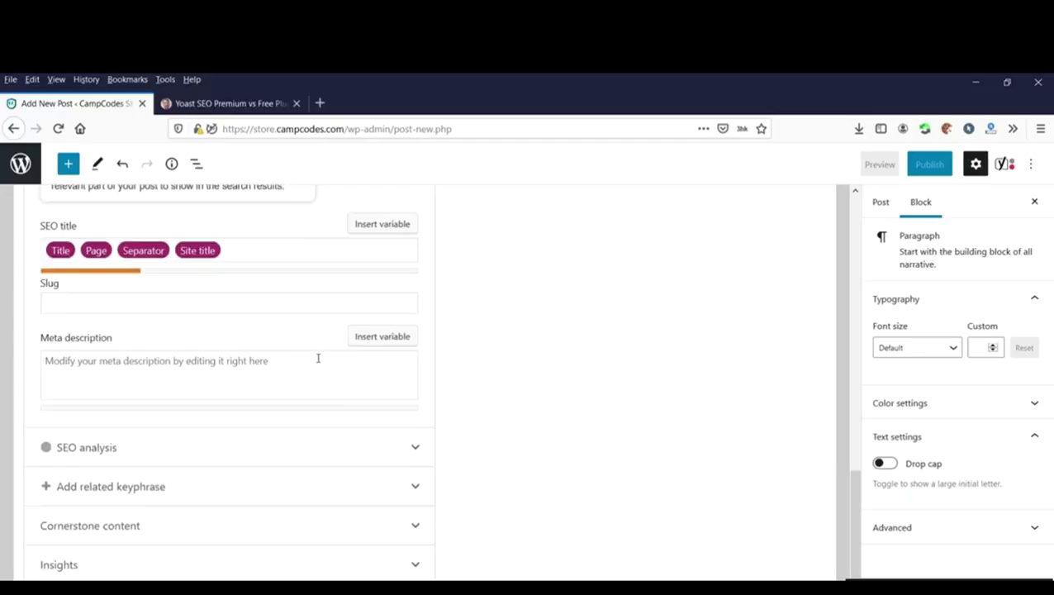
click(188, 447)
scroll(376, 341, down, 4)
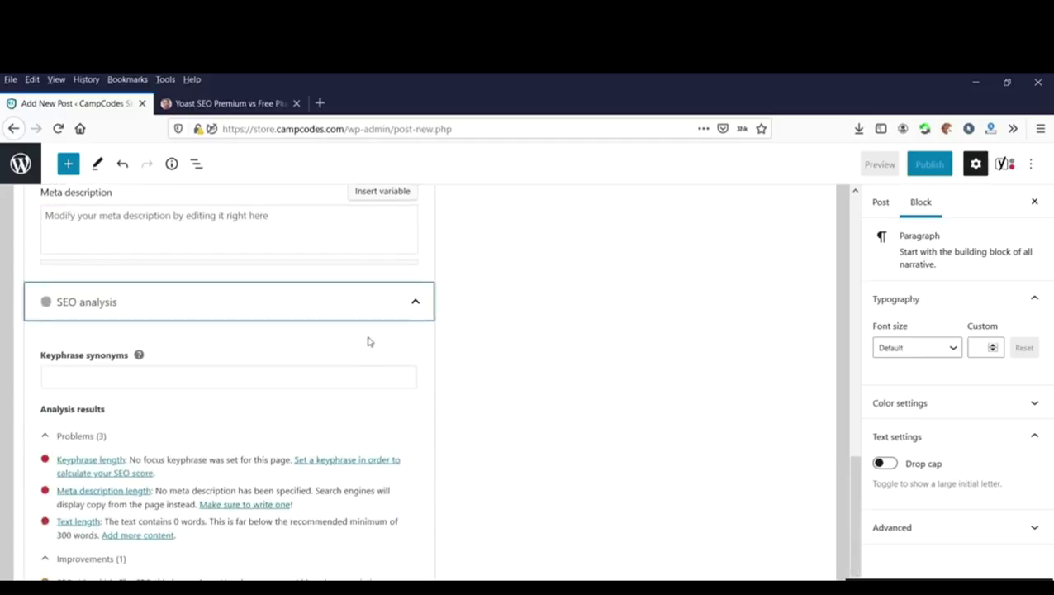
scroll(358, 346, down, 1)
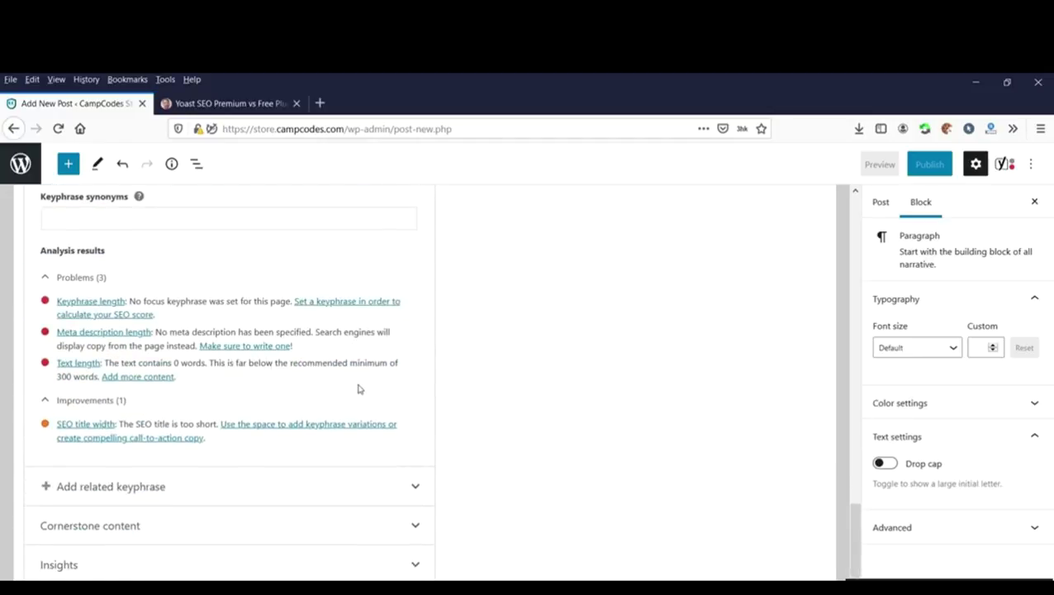
Expand the related keyphrase and cornerstone content sections to view their options.
click(211, 488)
scroll(341, 438, down, 2)
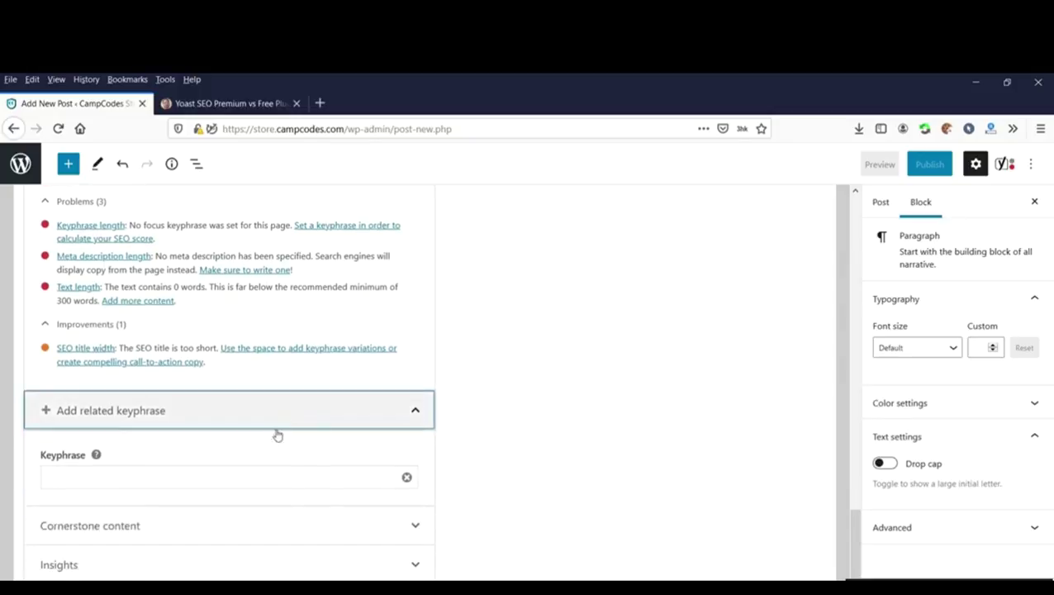
click(151, 523)
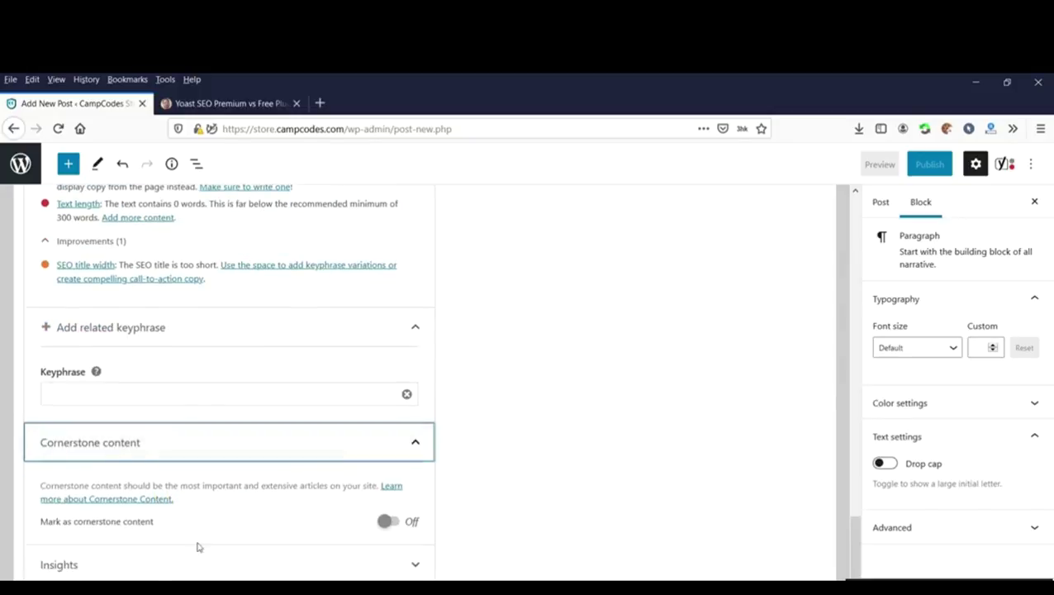
Look over the expanded SEO sections again and show the readability analysis for the new post.
scroll(211, 438, up, 8)
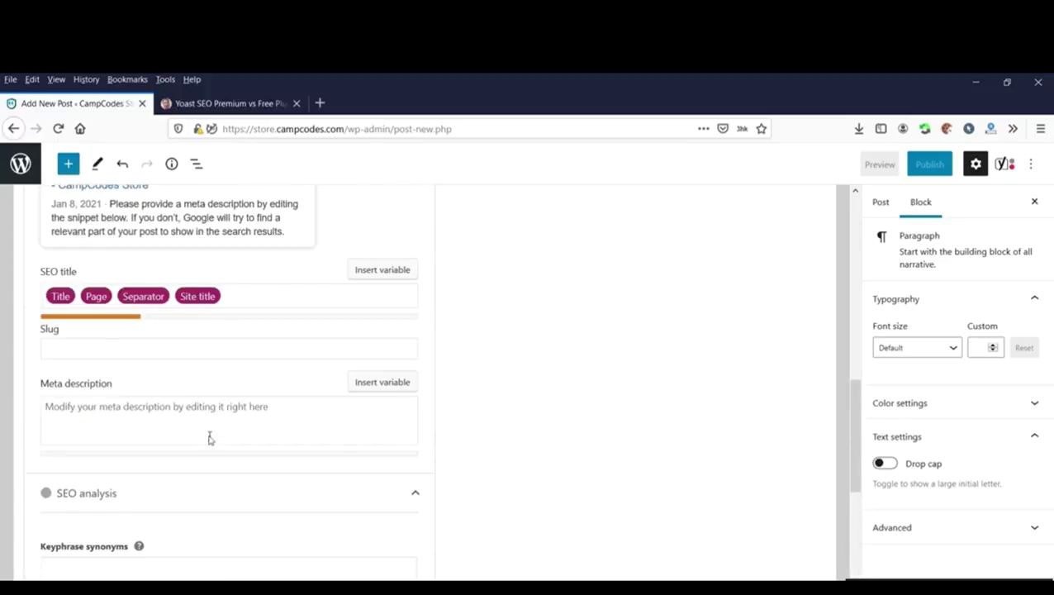
scroll(215, 436, up, 5)
scroll(222, 432, down, 4)
scroll(223, 433, up, 1)
scroll(223, 433, down, 5)
scroll(219, 431, up, 9)
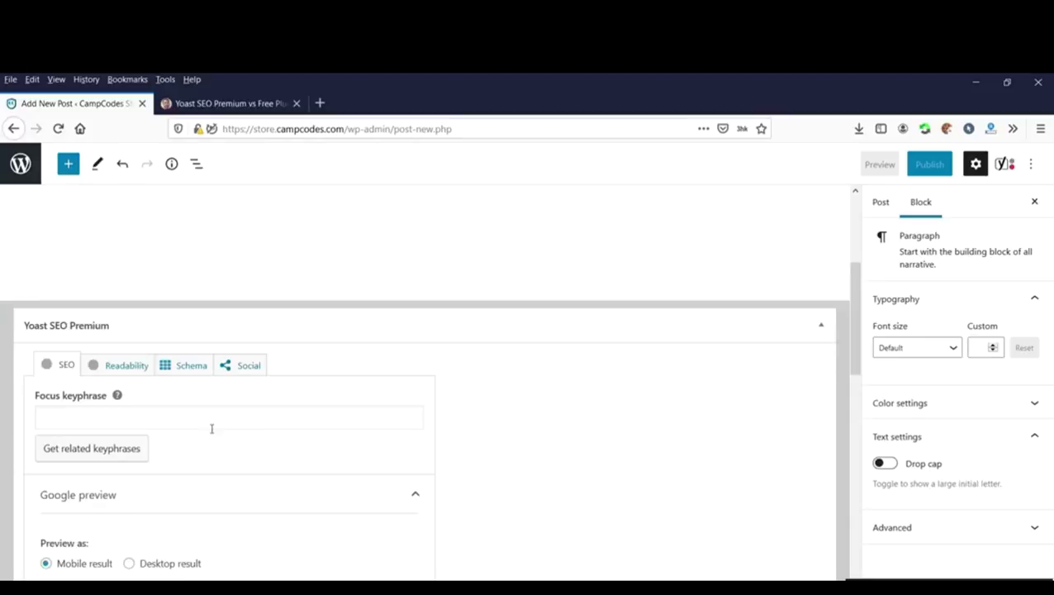
click(116, 366)
scroll(251, 421, up, 3)
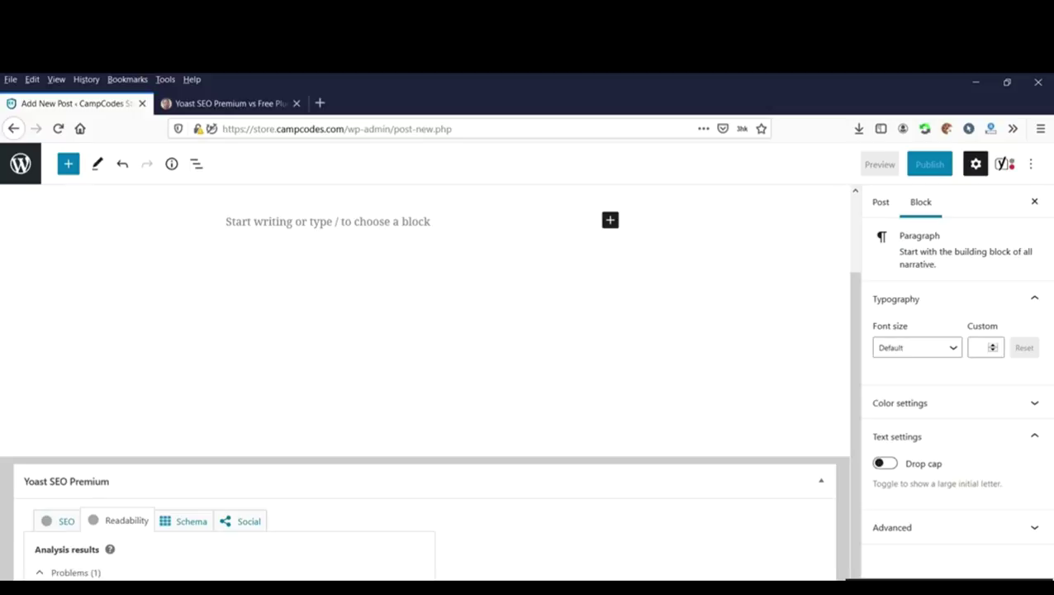
scroll(328, 504, up, 2)
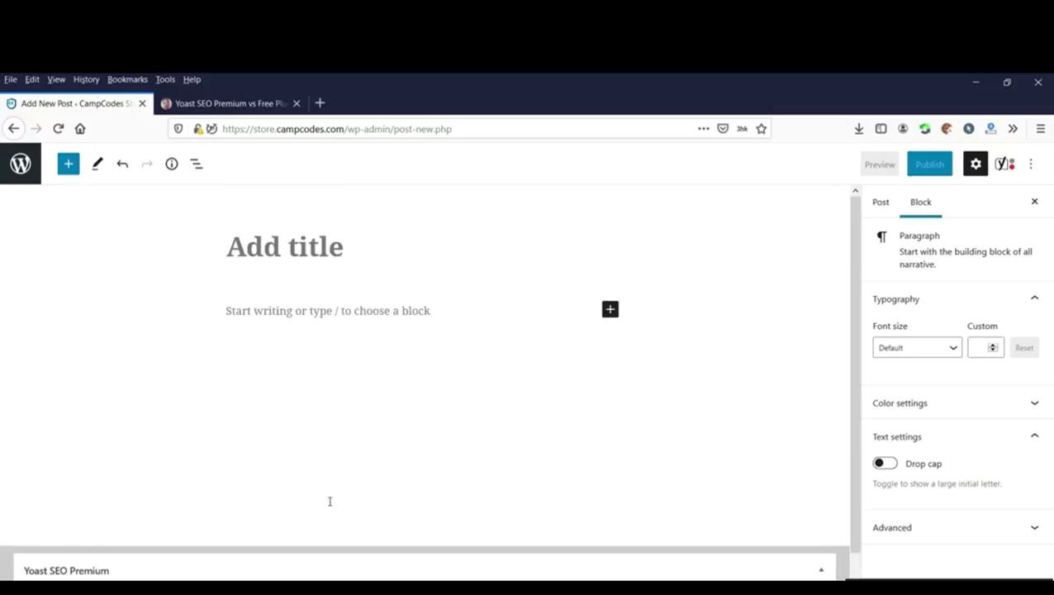
click(254, 284)
click(289, 308)
scroll(313, 329, down, 2)
scroll(313, 329, up, 2)
scroll(364, 341, down, 2)
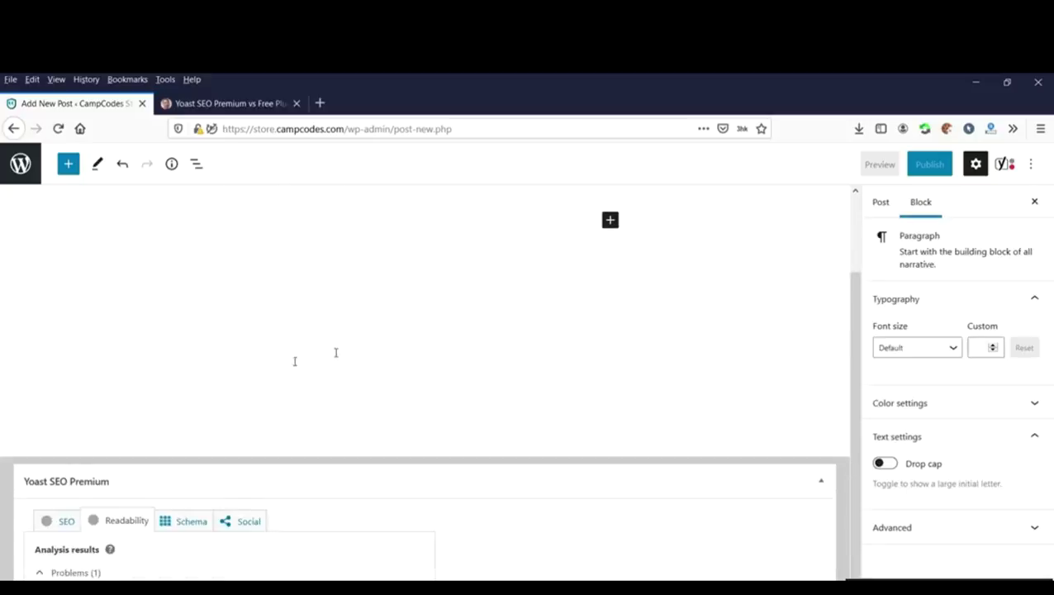
scroll(471, 296, up, 2)
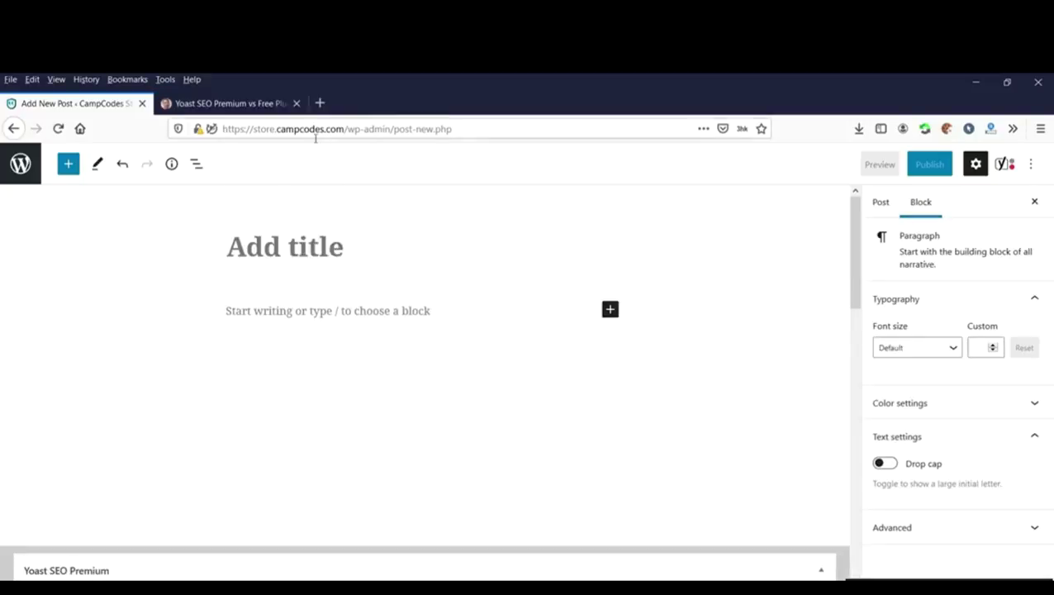
Open the campcodes.com home page in a new browser tab and look over its site categories.
click(320, 102)
text(c)
click(251, 155)
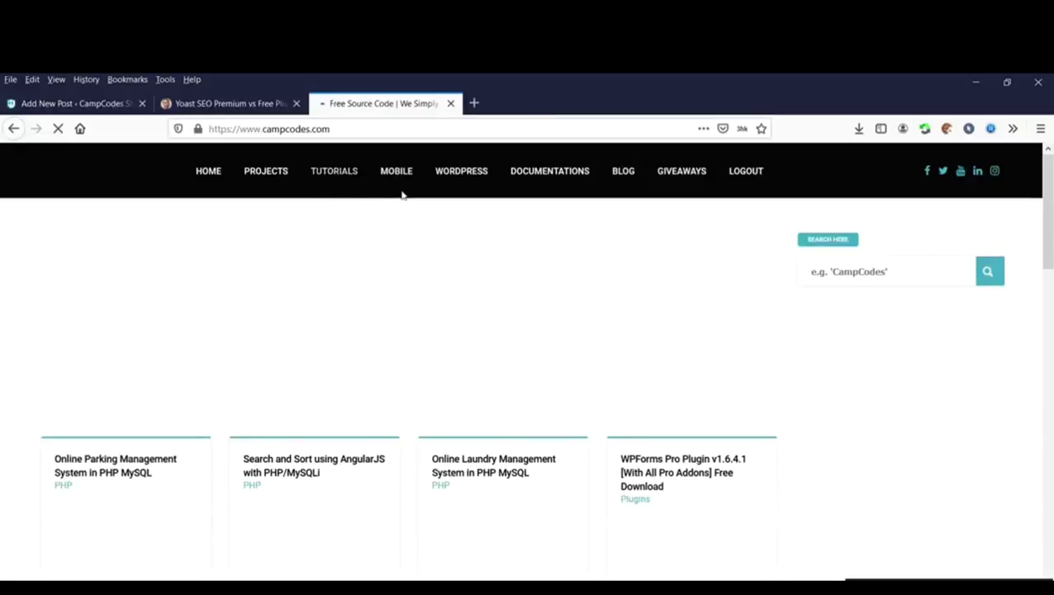
mouse_move(345, 169)
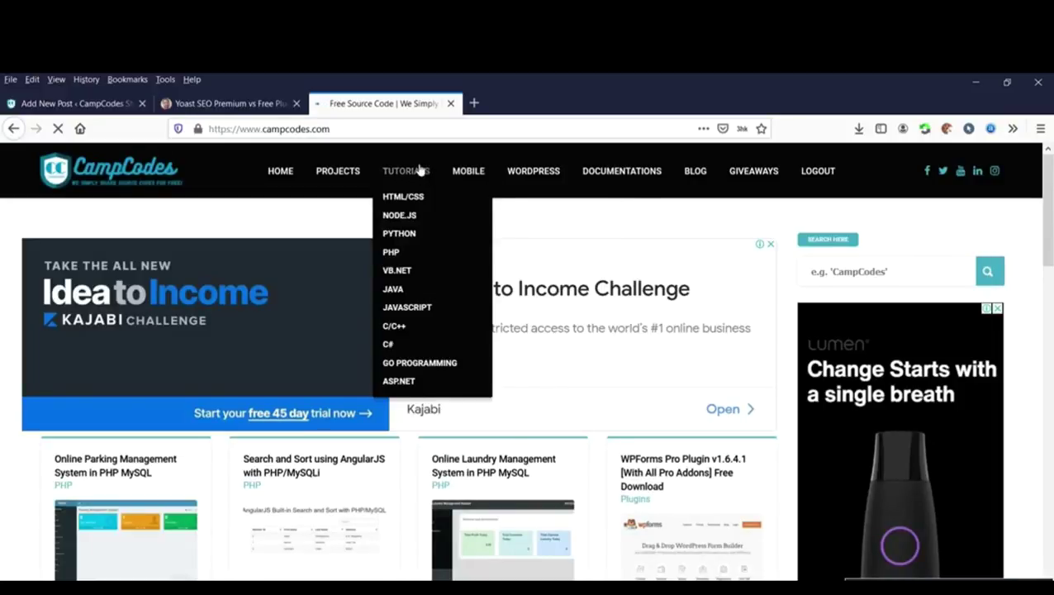
mouse_move(532, 203)
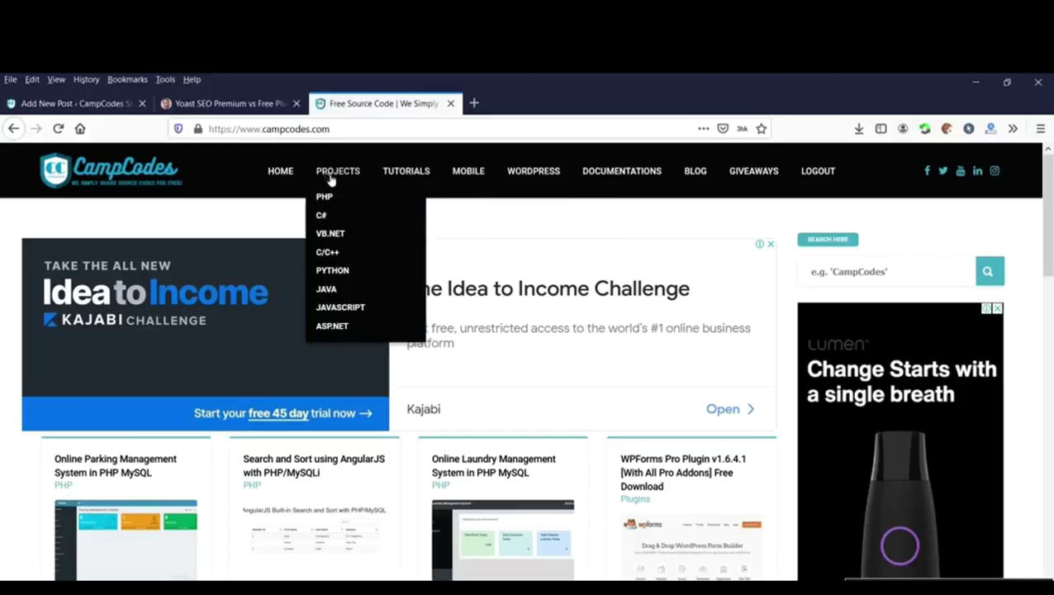
Try to open the PHP projects category on CampCodes and close the advertisement covering the page.
click(326, 198)
click(652, 269)
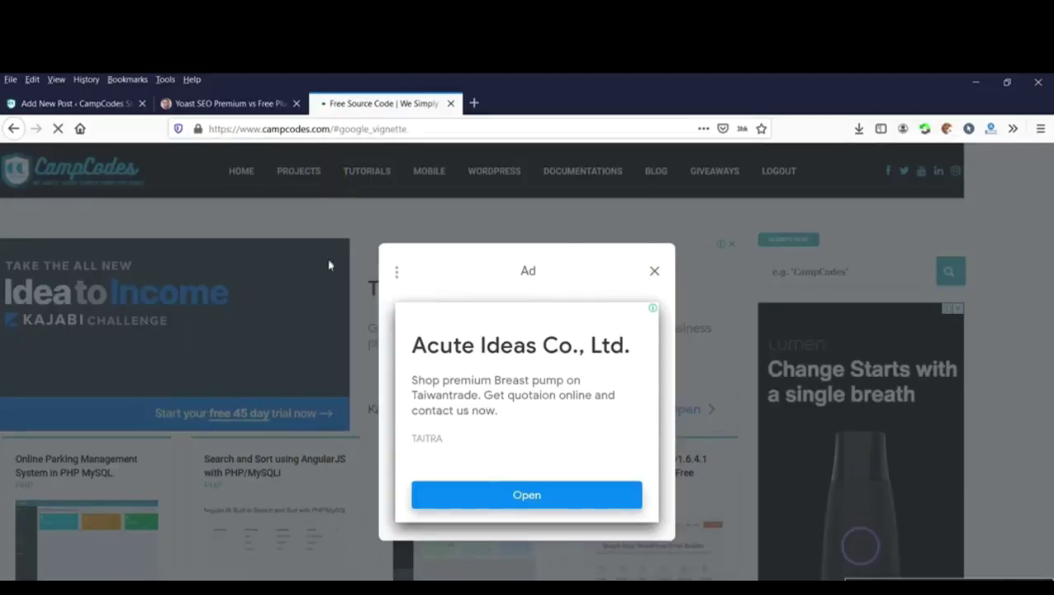
click(79, 101)
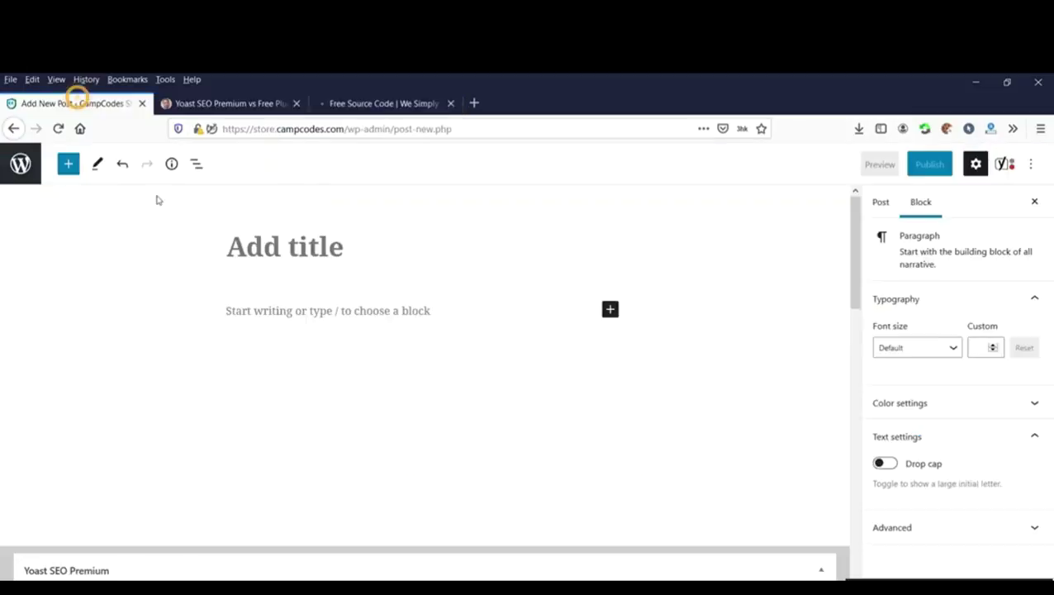
click(397, 105)
click(653, 270)
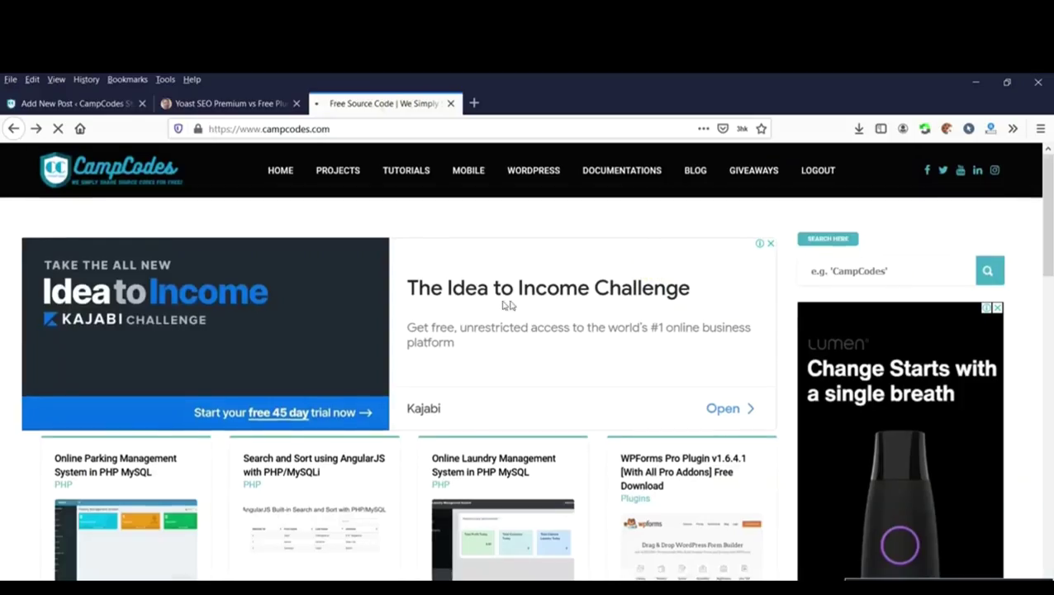
Look through the article listings on the CampCodes home page and in its Projects category, and go to page 2 of the projects.
scroll(541, 306, down, 15)
scroll(381, 399, up, 3)
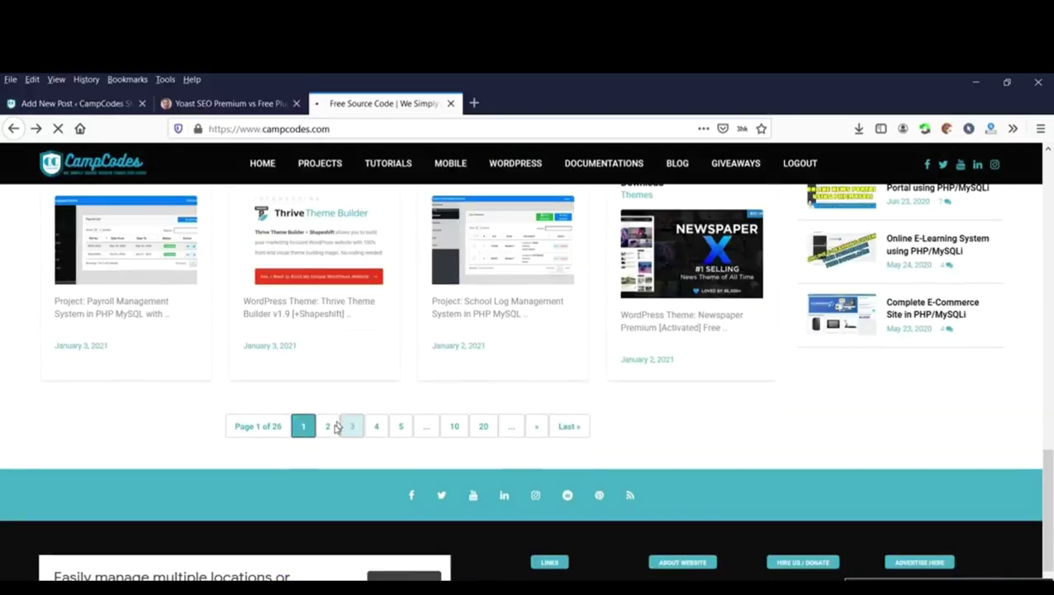
click(328, 426)
scroll(537, 322, down, 8)
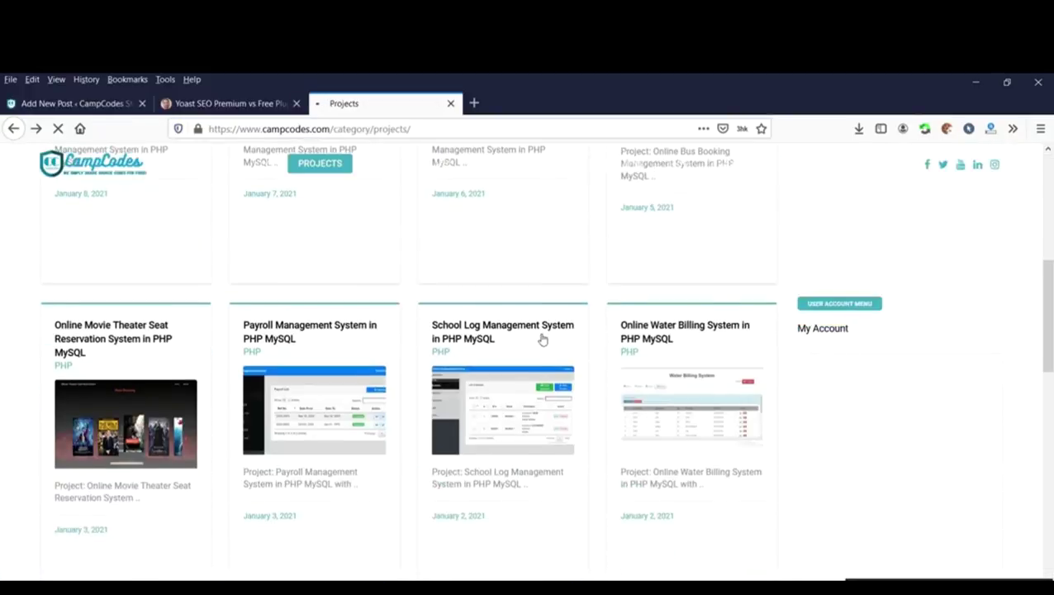
scroll(135, 339, up, 3)
scroll(550, 350, down, 8)
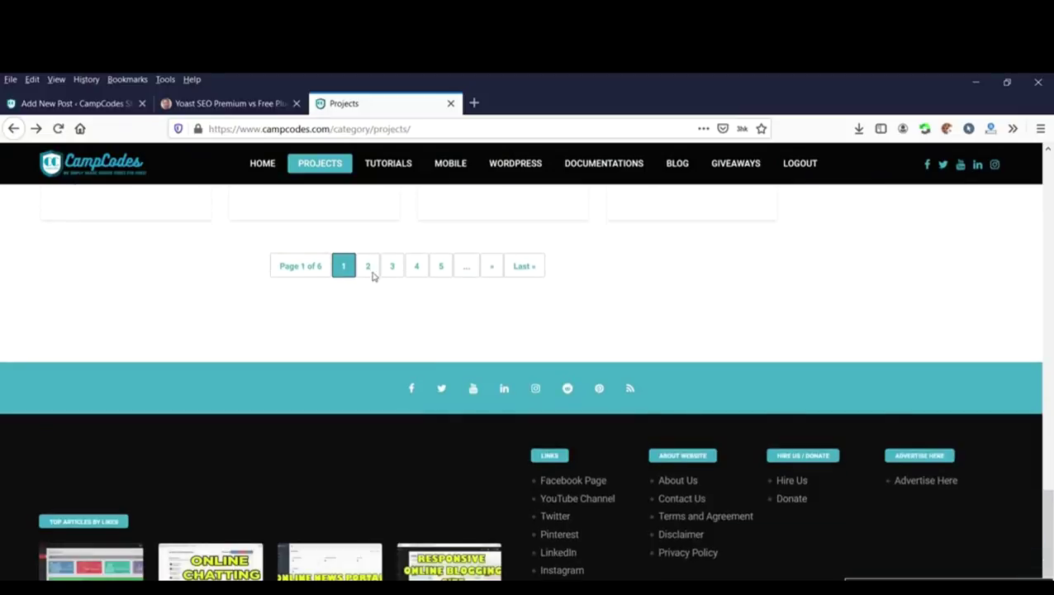
click(369, 271)
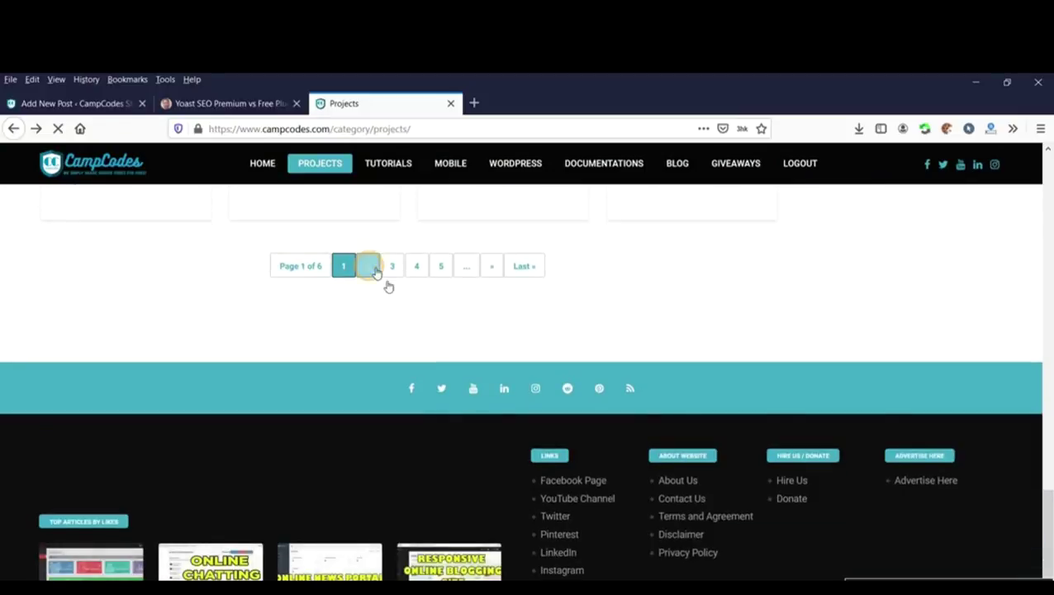
Look through page 2 of the projects and open the "Complete Blood Bank and Donor Management System using PHP/MySQL" article.
scroll(577, 312, up, 15)
scroll(578, 312, down, 5)
scroll(579, 312, up, 5)
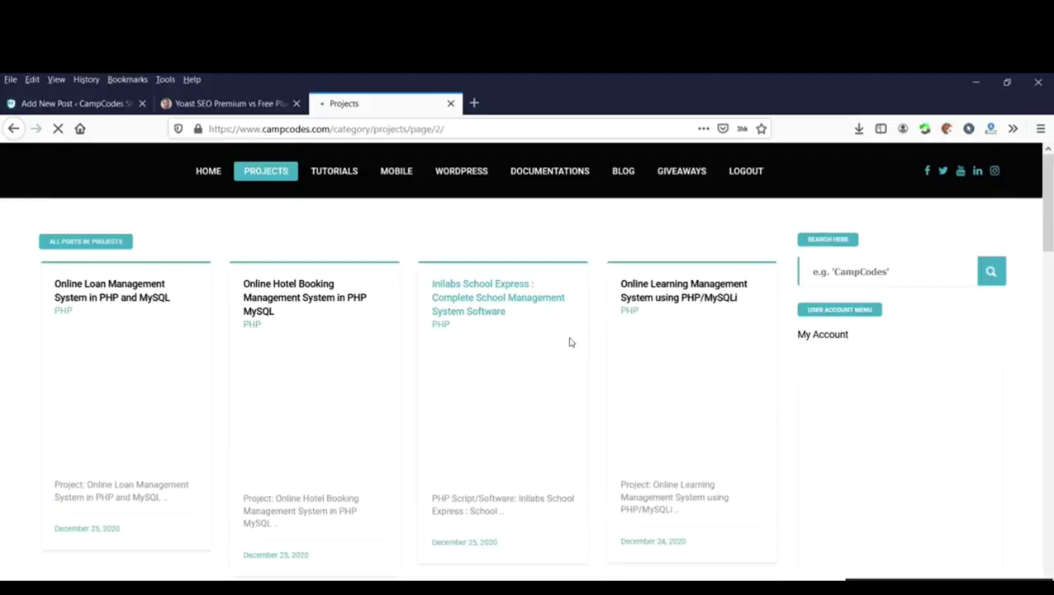
scroll(541, 355, down, 3)
scroll(537, 361, down, 3)
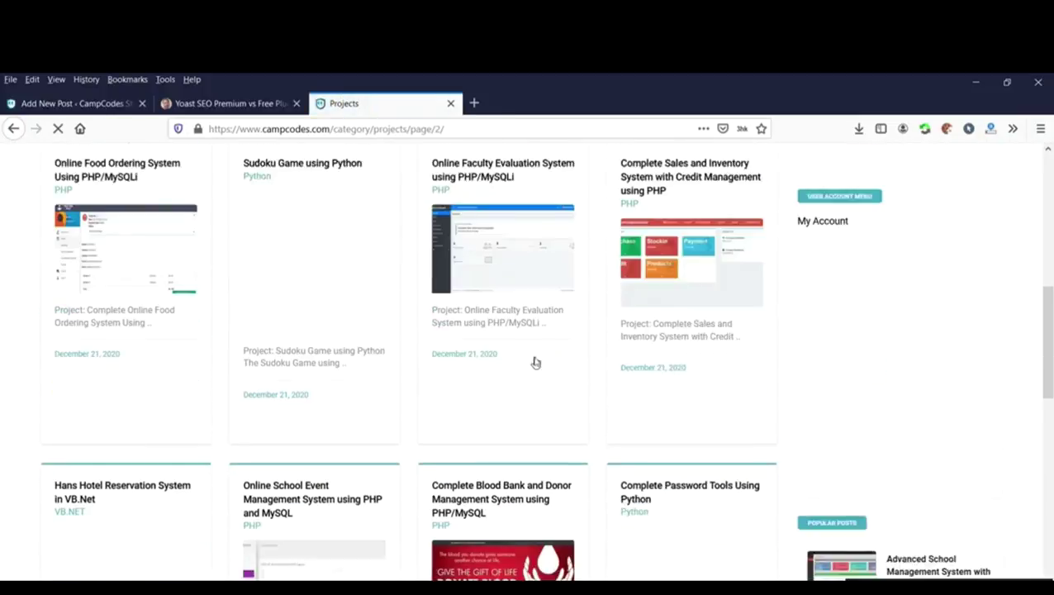
scroll(495, 273, down, 3)
click(481, 233)
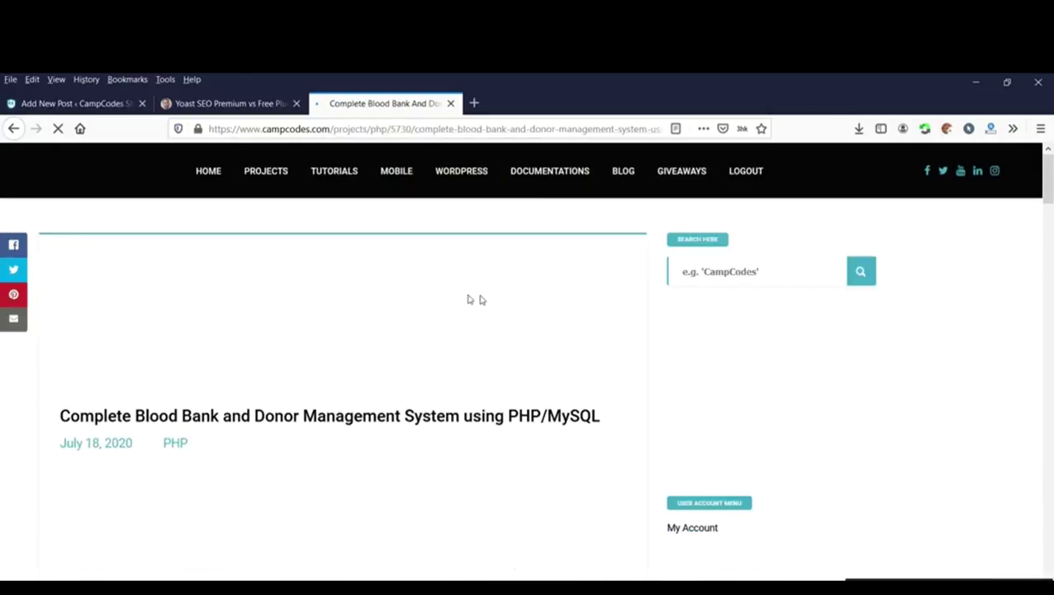
Move the new post editor to its own window and give the post the title copied from the blood bank article.
scroll(473, 299, down, 2)
drag(59, 342, 595, 343)
key(ctrl+c)
drag(76, 103, 304, 246)
click(303, 246)
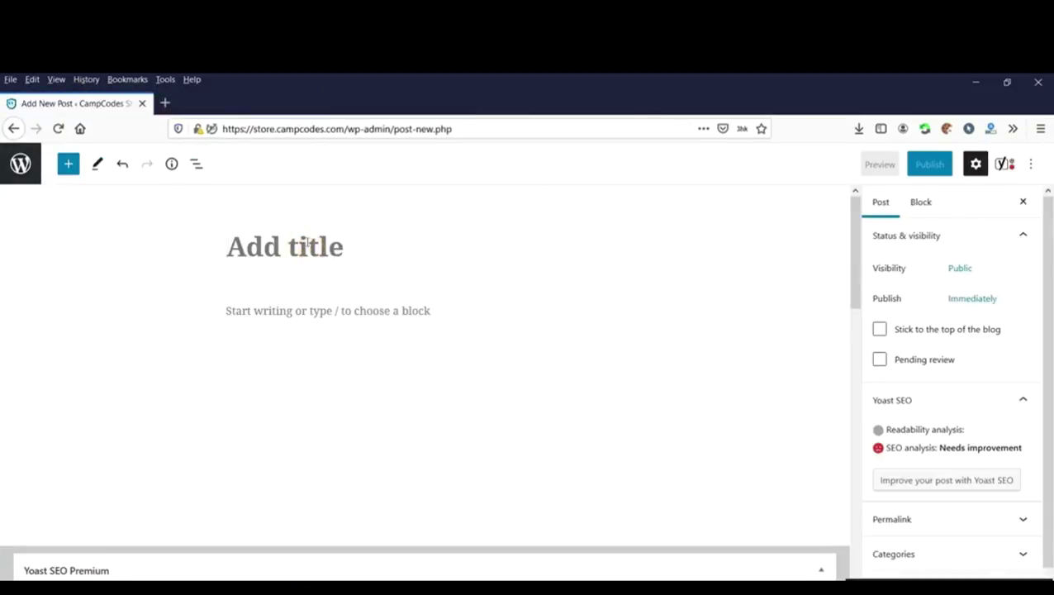
key(ctrl+v)
click(334, 388)
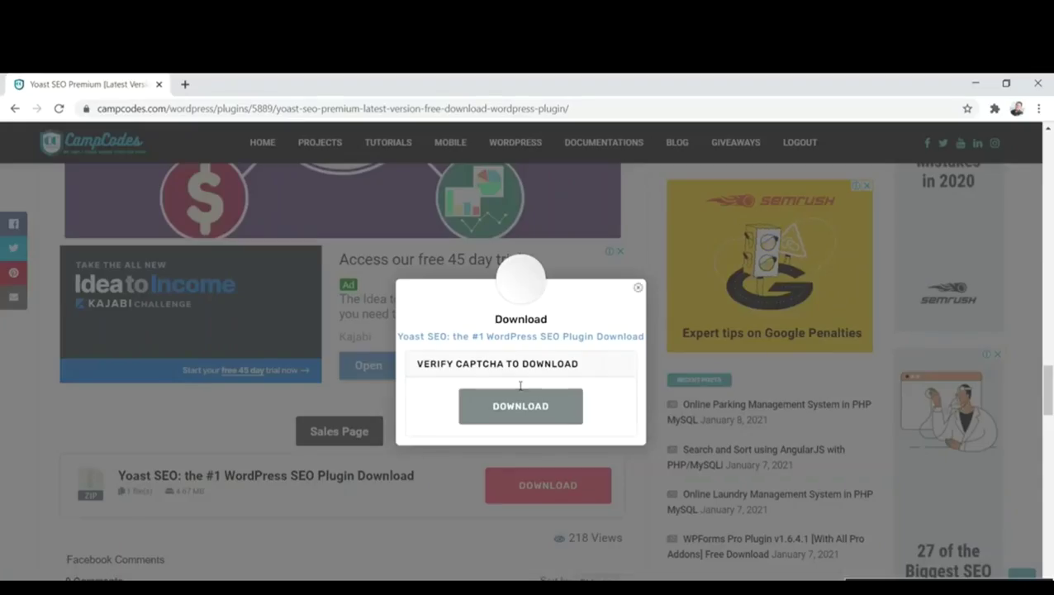
Close the download dialog on the Yoast SEO Premium plugin page and look back up through its changelog.
click(639, 288)
scroll(397, 409, up, 8)
scroll(397, 405, up, 2)
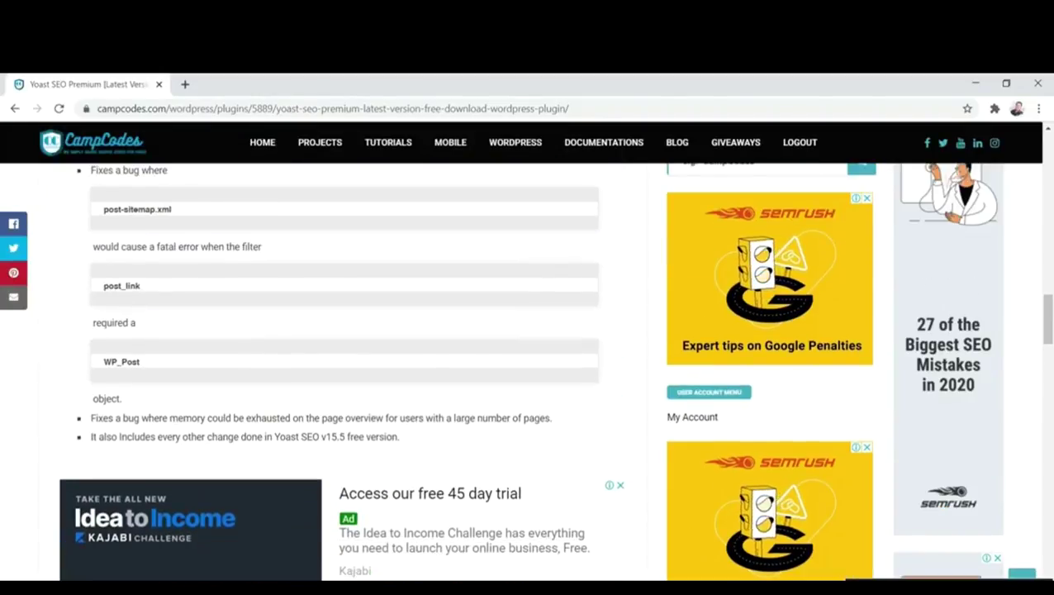
Copy the project heading and the About section from the blood bank article into the body of the new post.
click(256, 562)
click(216, 103)
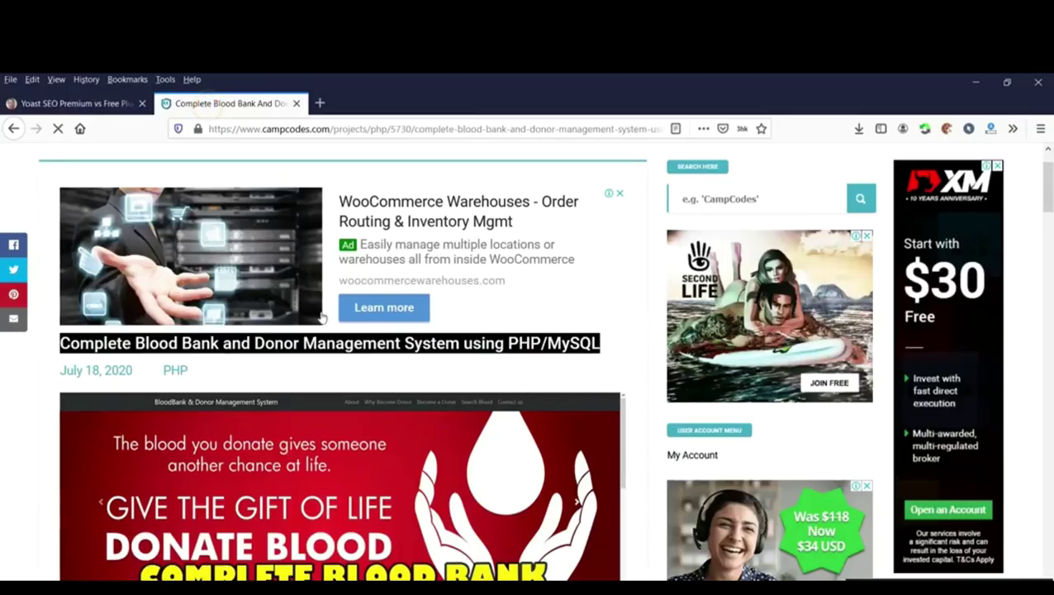
scroll(273, 275, down, 9)
scroll(273, 275, up, 3)
drag(63, 246, 581, 392)
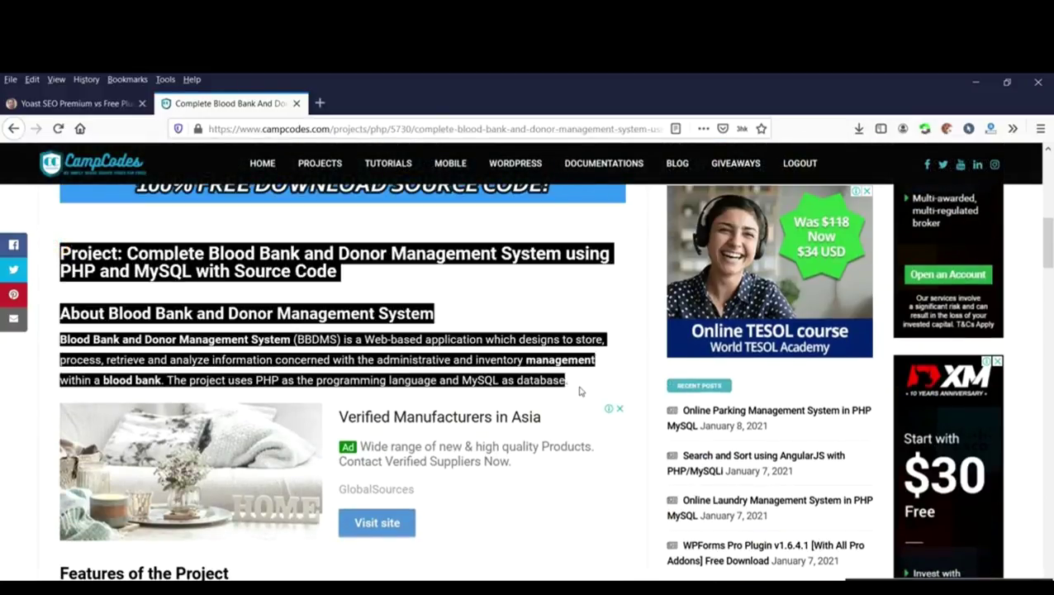
click(71, 103)
scroll(288, 278, down, 3)
scroll(280, 259, up, 4)
scroll(281, 258, down, 5)
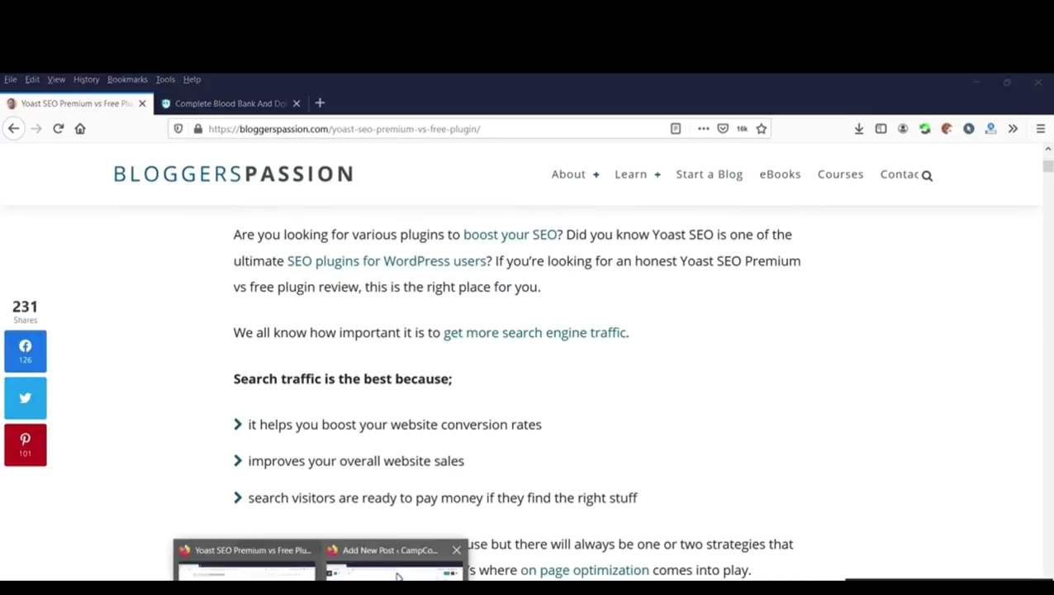
click(396, 568)
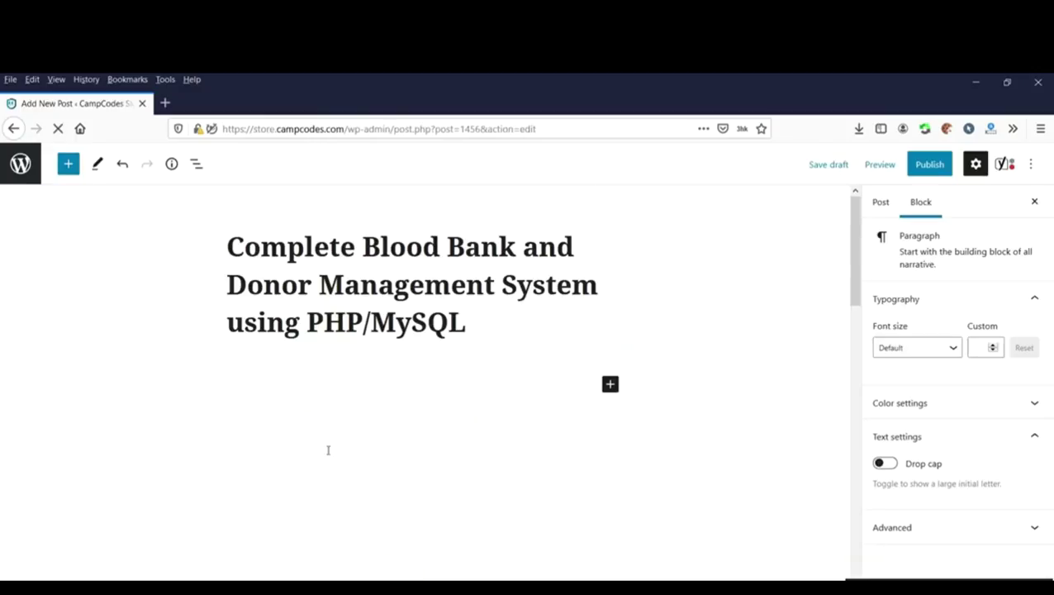
key(ctrl+v)
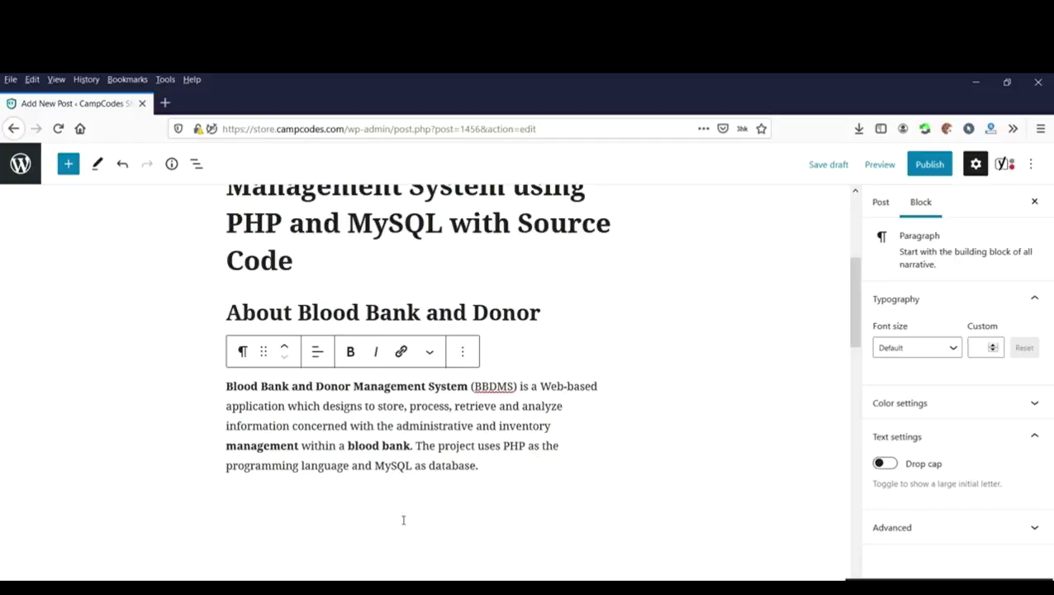
key(Return)
Copy the article's content from the project features through the Screenshot heading and add it below the post's About section.
click(248, 563)
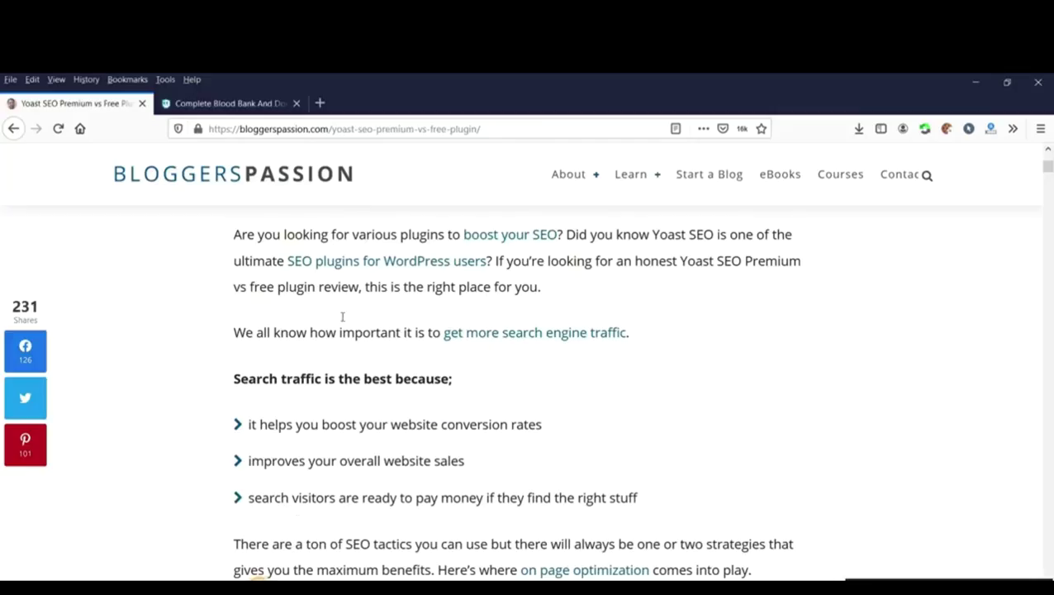
click(235, 103)
scroll(194, 308, down, 4)
drag(60, 209, 171, 318)
scroll(311, 470, down, 3)
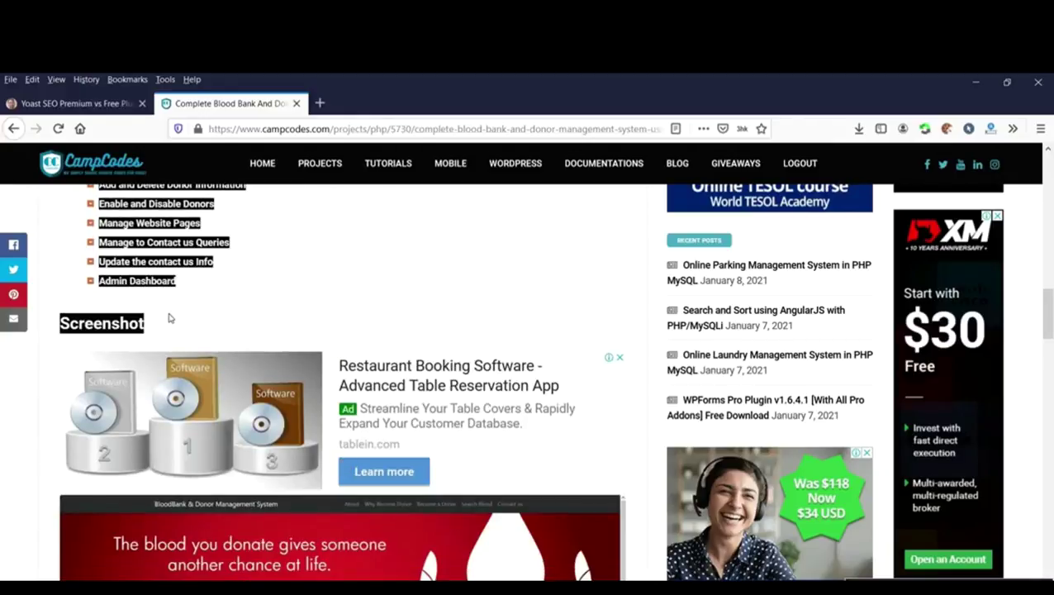
click(248, 564)
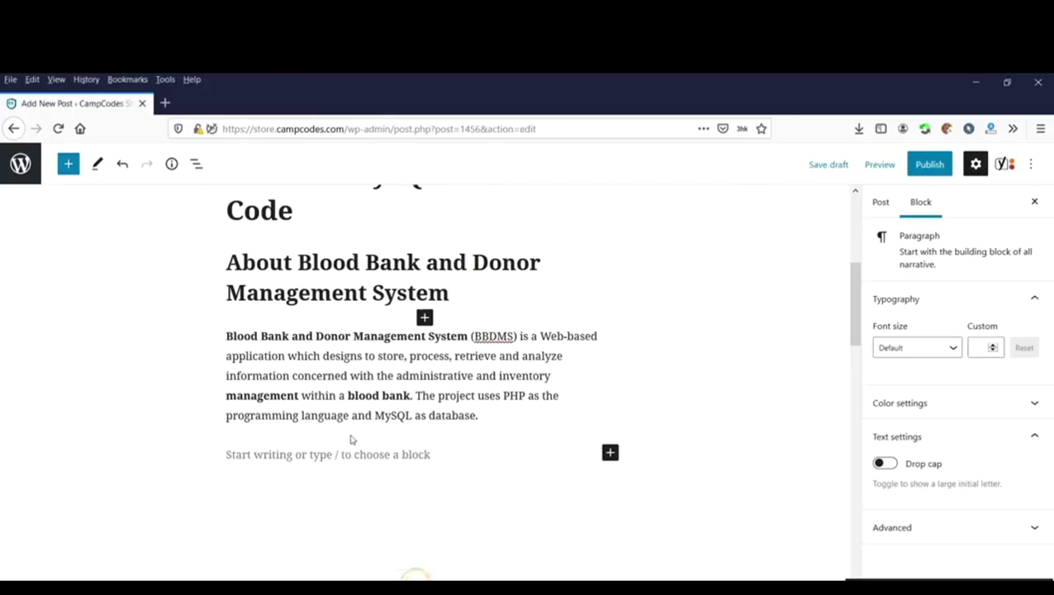
key(ctrl+v)
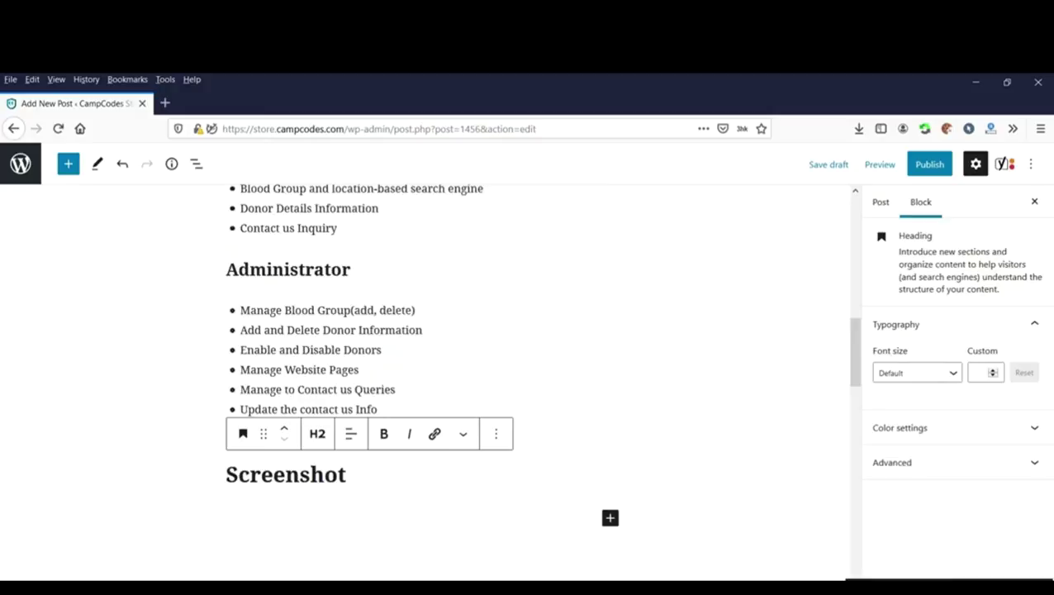
Copy the "How To Run??" section with its nine setup steps and video note into the post below the Screenshot heading.
click(246, 562)
scroll(331, 380, down, 5)
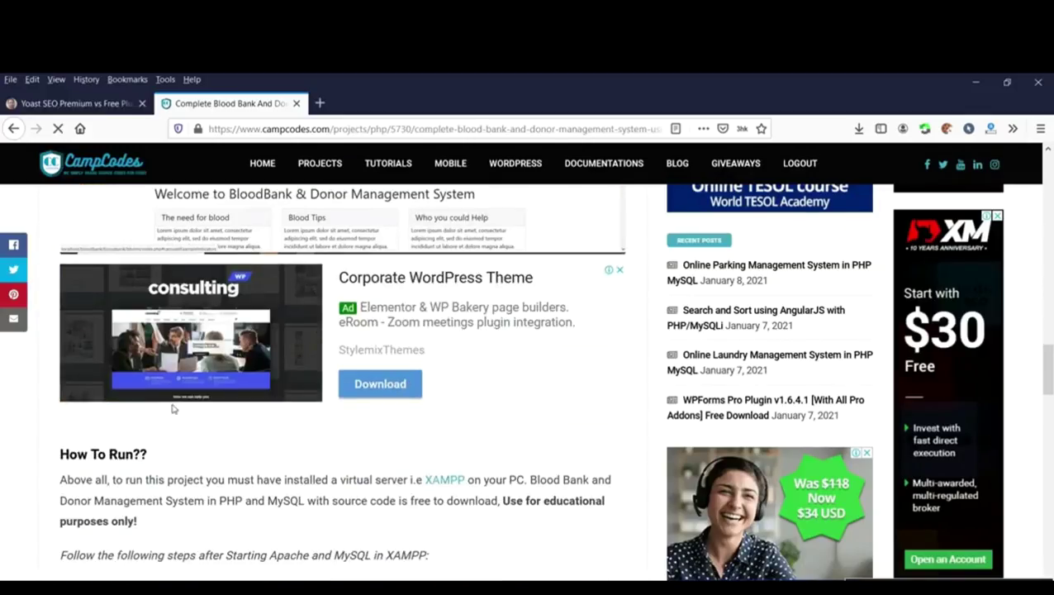
scroll(69, 394, up, 5)
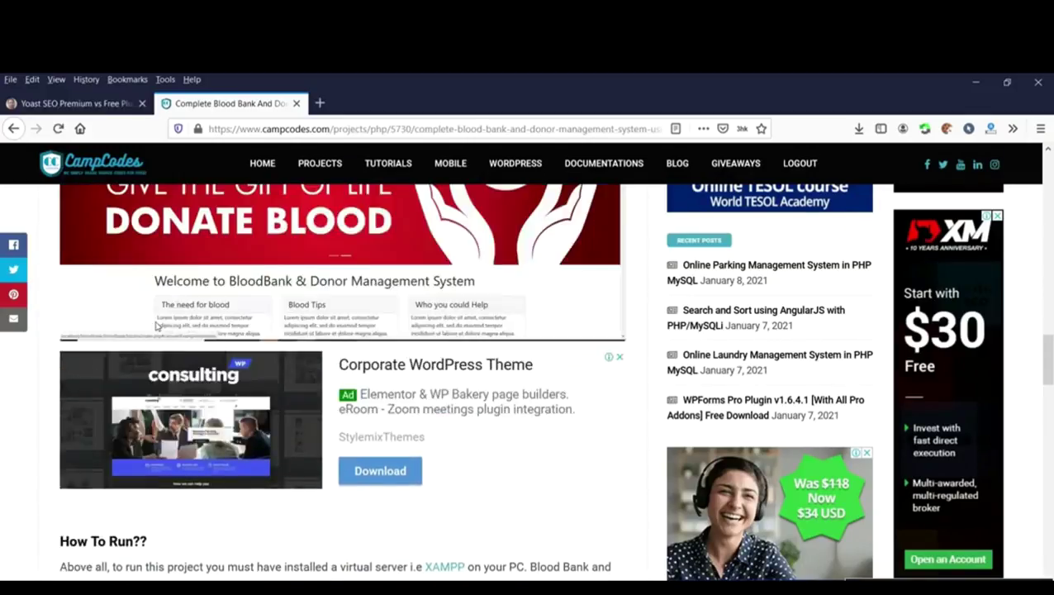
scroll(69, 394, down, 6)
drag(60, 308, 496, 466)
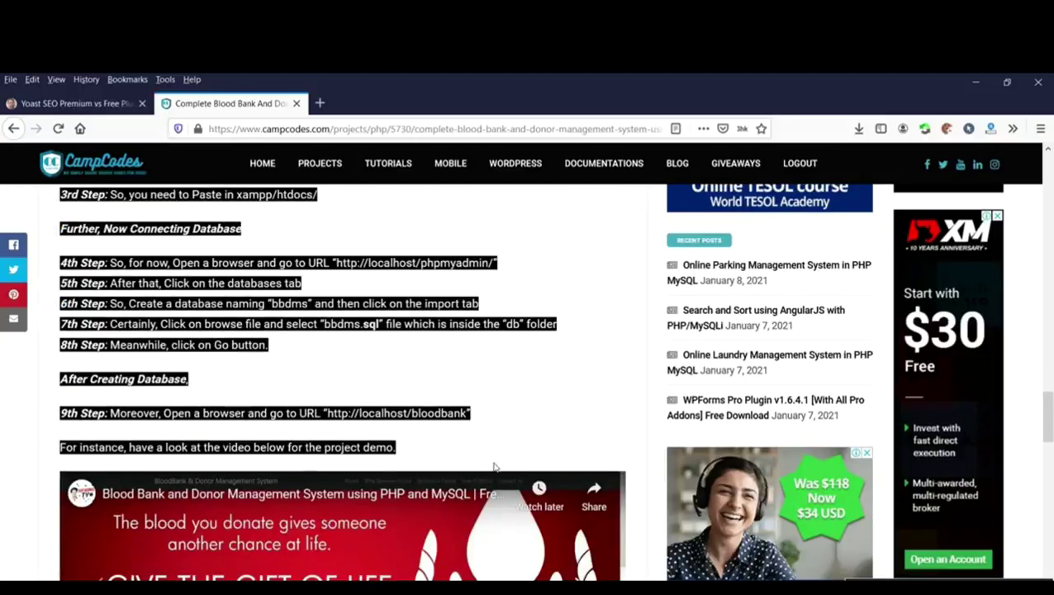
click(372, 541)
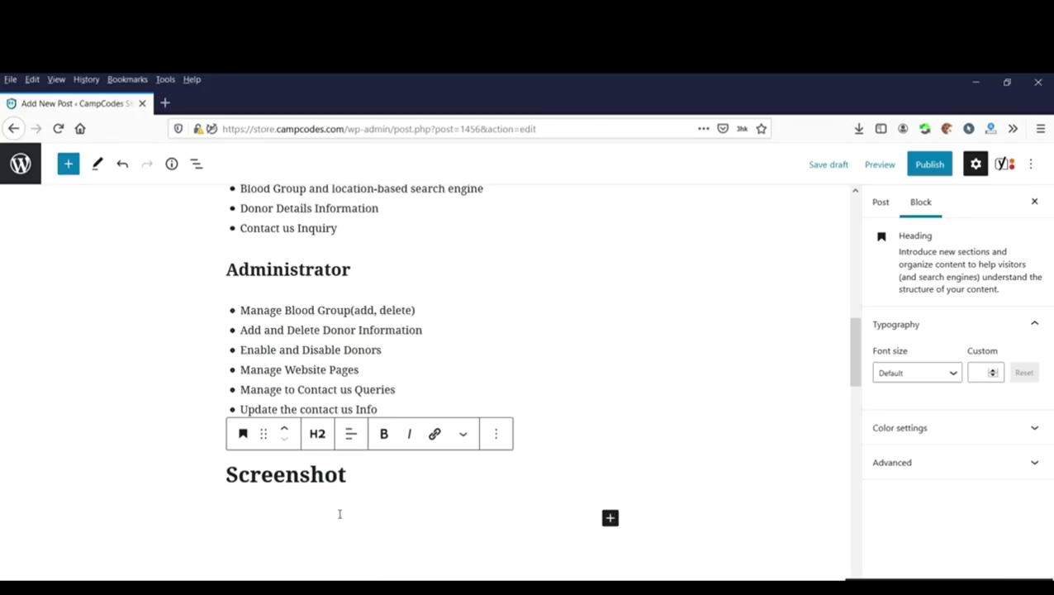
key(Return)
key(ctrl+v)
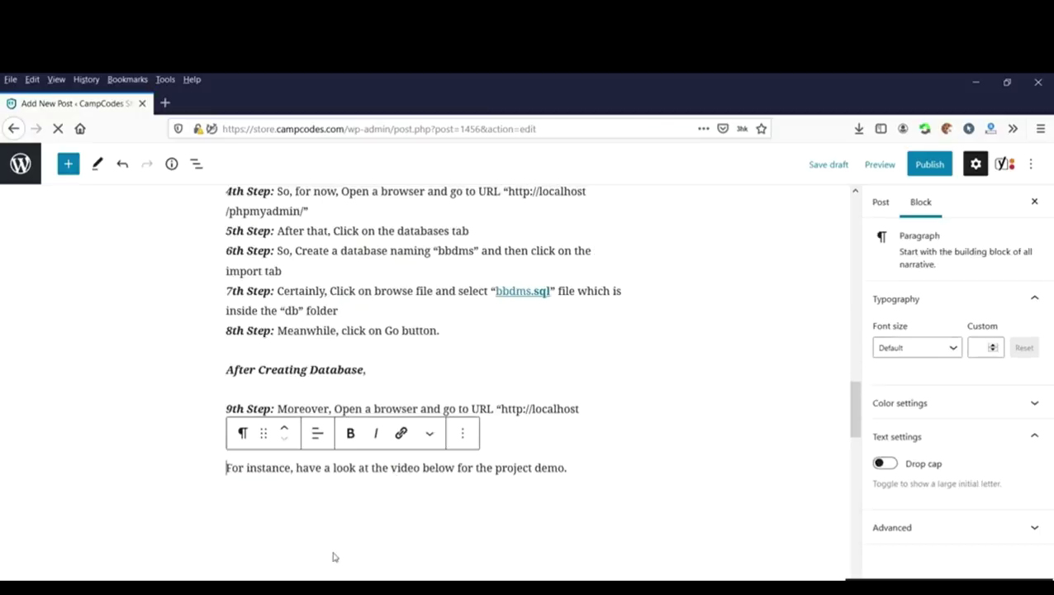
Copy the article's closing "To sum up" paragraph and add it as the last paragraph of the post.
click(242, 555)
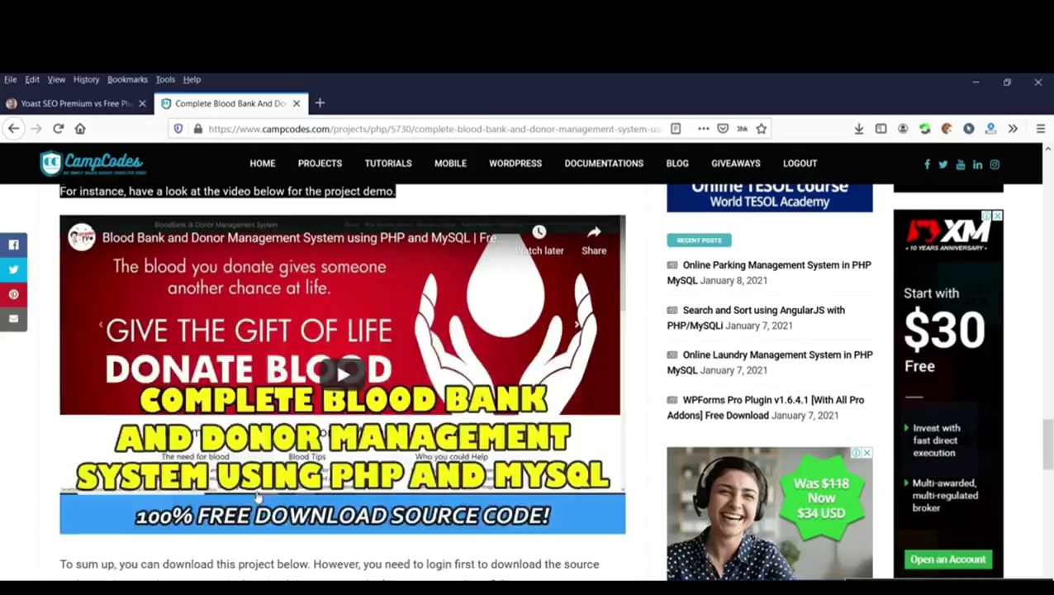
scroll(59, 307, down, 4)
drag(60, 307, 558, 334)
key(ctrl+c)
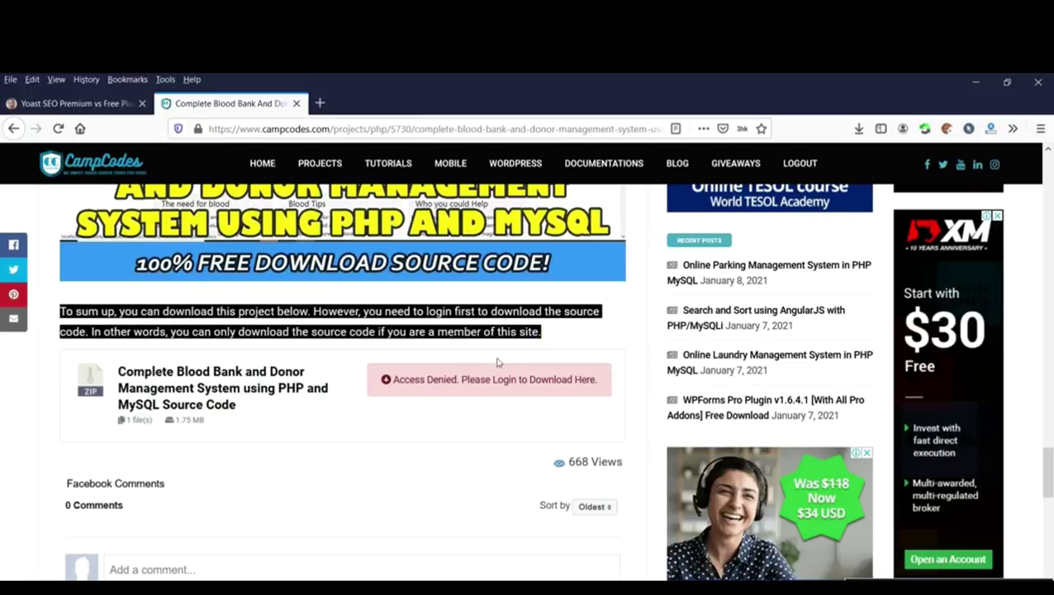
scroll(562, 356, up, 2)
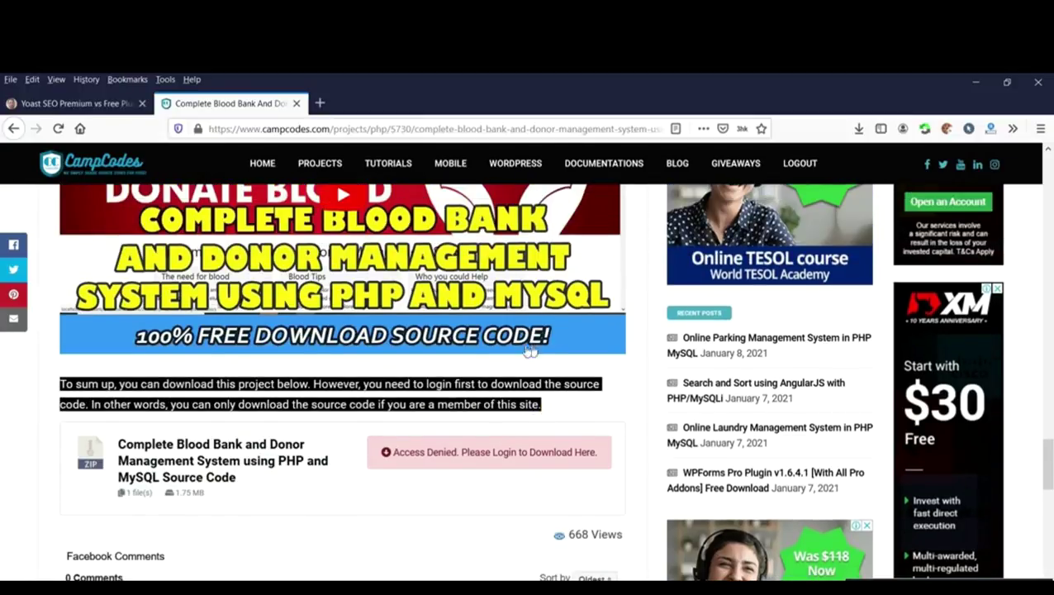
scroll(428, 379, down, 2)
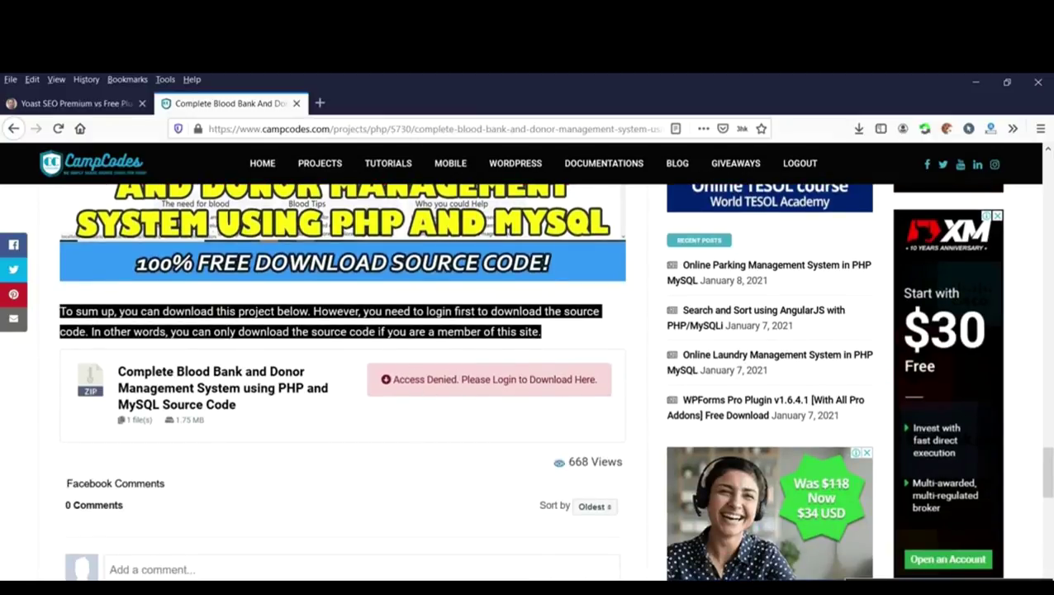
click(396, 568)
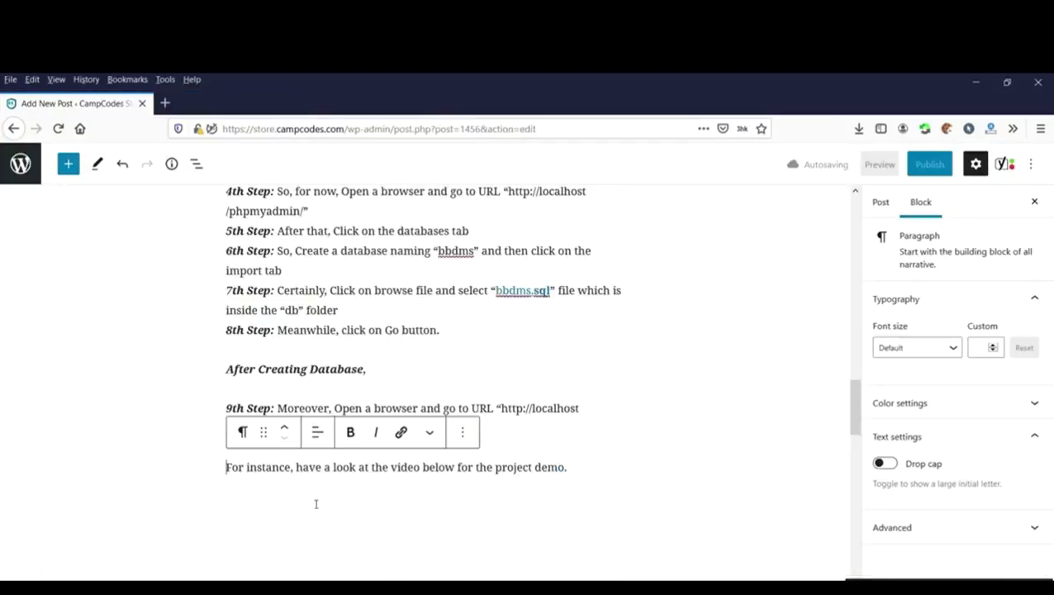
click(642, 464)
click(583, 467)
key(Return)
key(ctrl+v)
Show the post's readability analysis in Yoast SEO Premium and compare it with the pasted content.
scroll(558, 455, down, 3)
scroll(542, 464, down, 3)
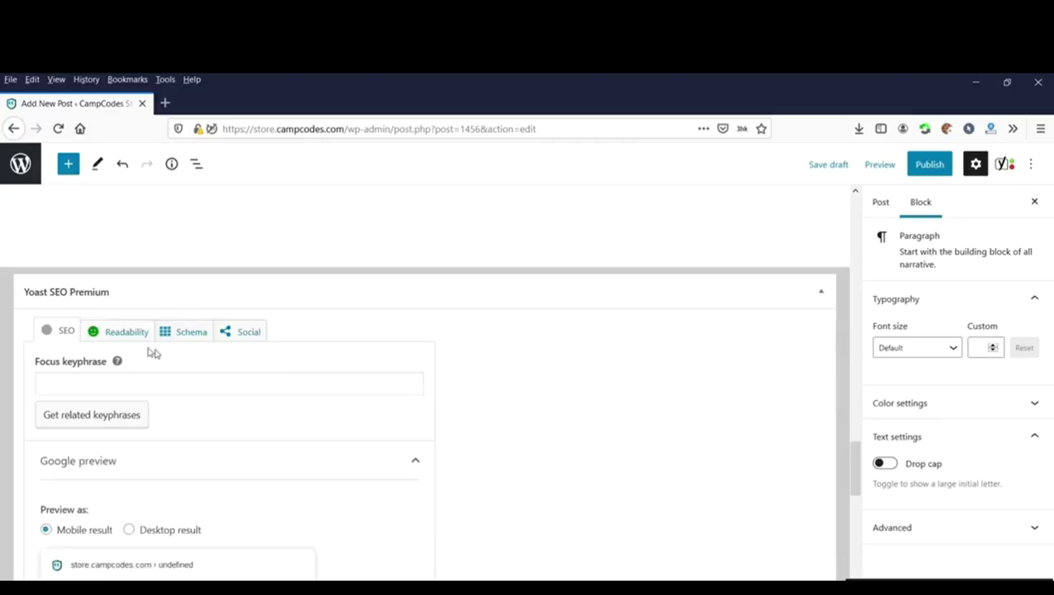
click(105, 330)
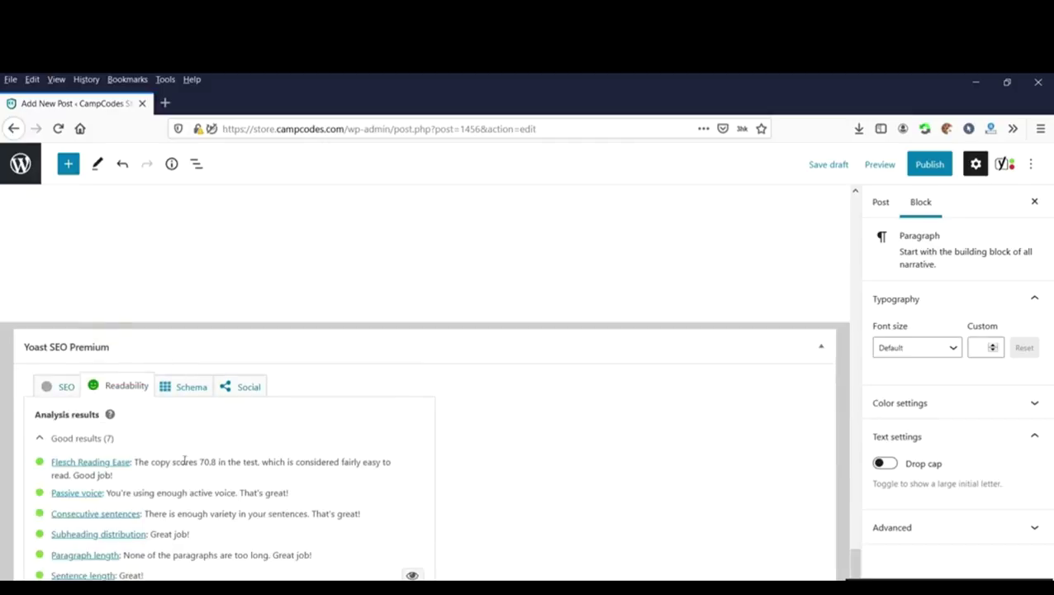
scroll(218, 465, up, 2)
scroll(325, 467, down, 2)
scroll(366, 380, up, 20)
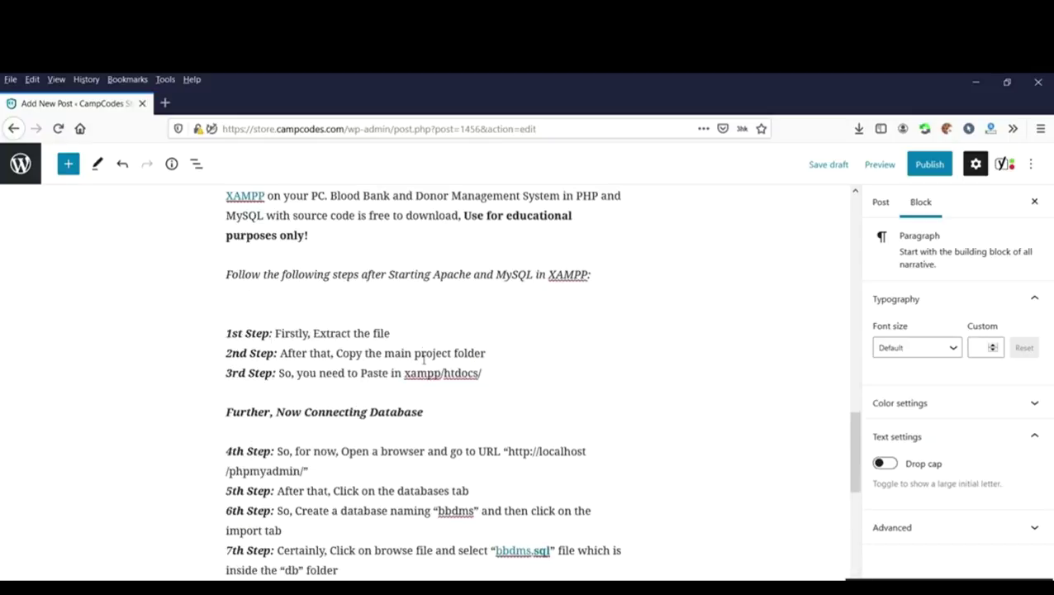
scroll(431, 357, down, 20)
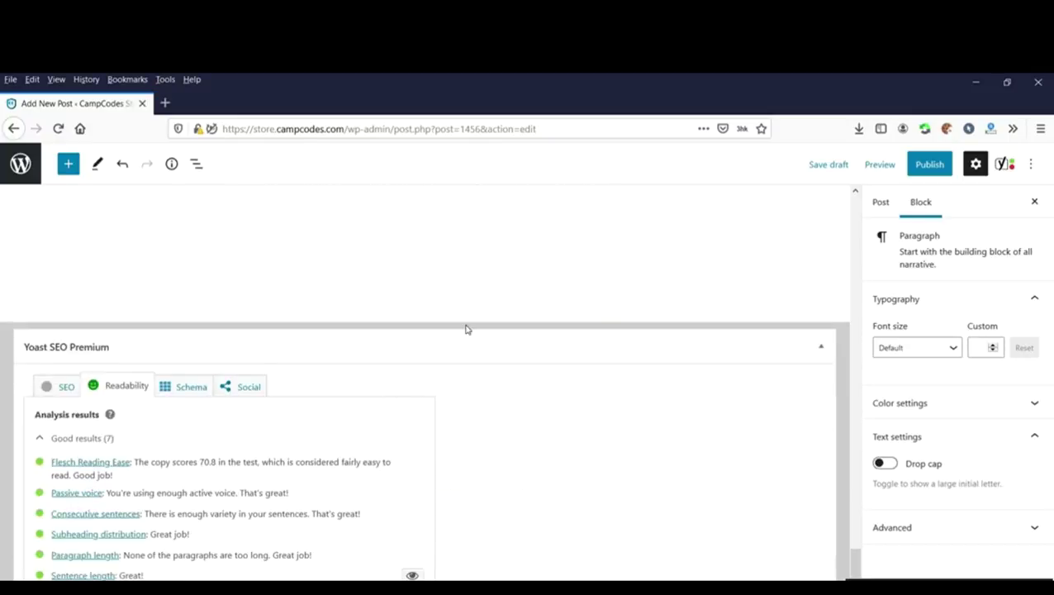
scroll(468, 331, up, 5)
scroll(413, 339, down, 5)
scroll(423, 269, up, 5)
scroll(441, 266, down, 5)
Read the Flesch Reading Ease, passive voice and consecutive sentences results of the readability analysis.
drag(137, 464, 211, 465)
click(139, 481)
drag(108, 493, 59, 495)
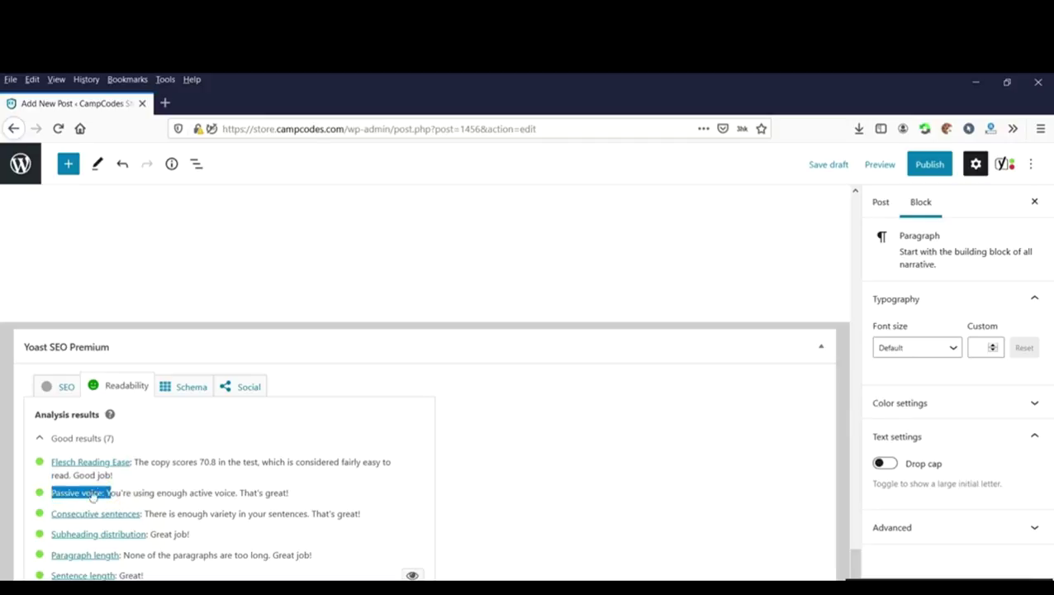
click(223, 479)
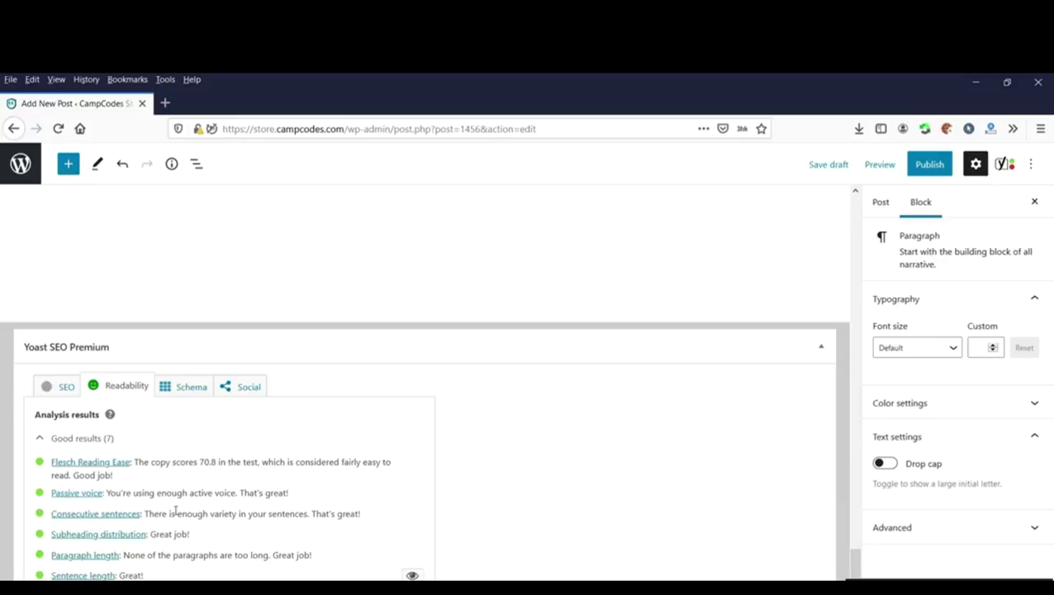
drag(311, 518, 292, 530)
click(255, 531)
Check the post's "Features of the Project" subheading against the subheading distribution result.
scroll(334, 479, up, 5)
scroll(334, 480, up, 15)
drag(225, 470, 439, 471)
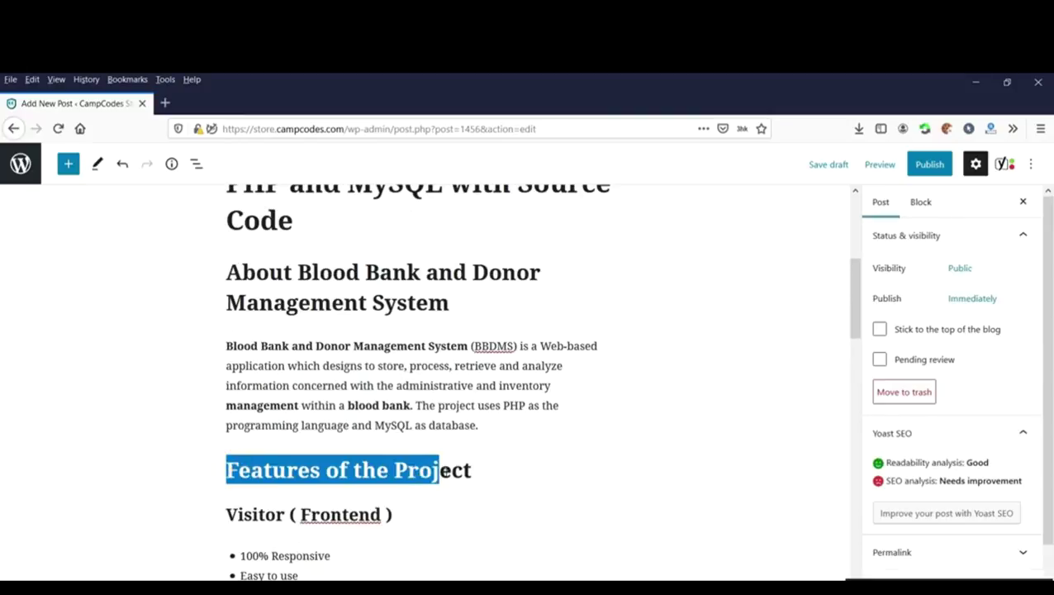
click(446, 473)
scroll(372, 463, down, 20)
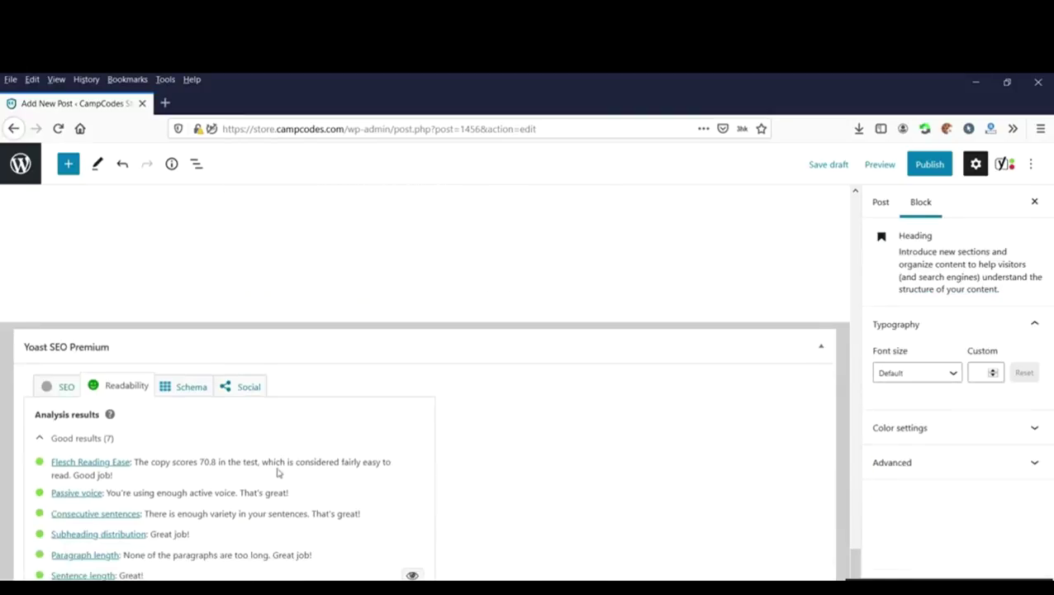
Read the paragraph length result and check it against the paragraphs in the post.
drag(124, 554, 307, 555)
scroll(395, 485, up, 20)
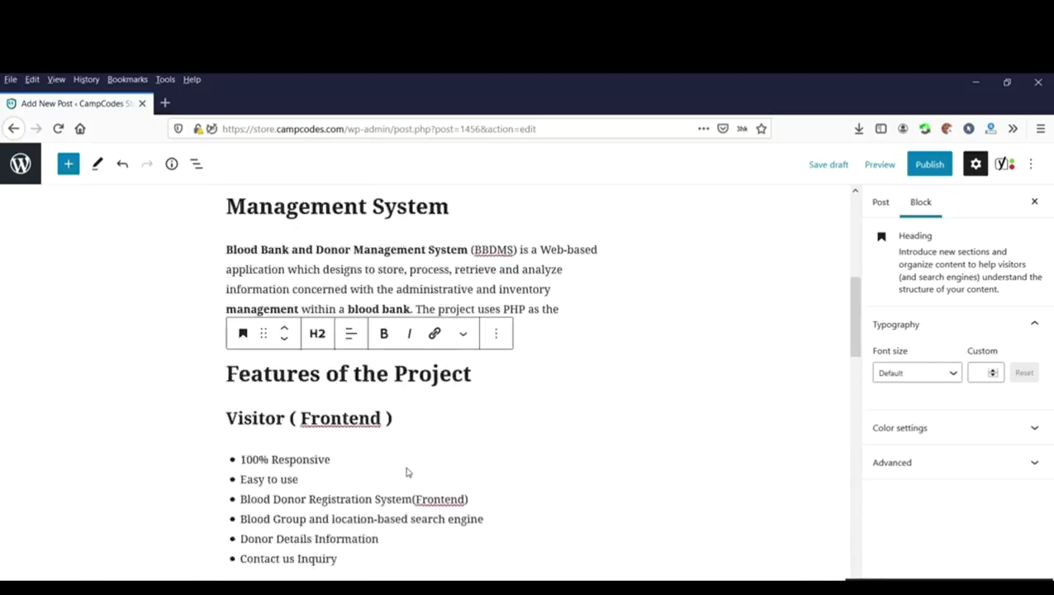
scroll(463, 473, up, 3)
click(558, 542)
scroll(529, 529, down, 20)
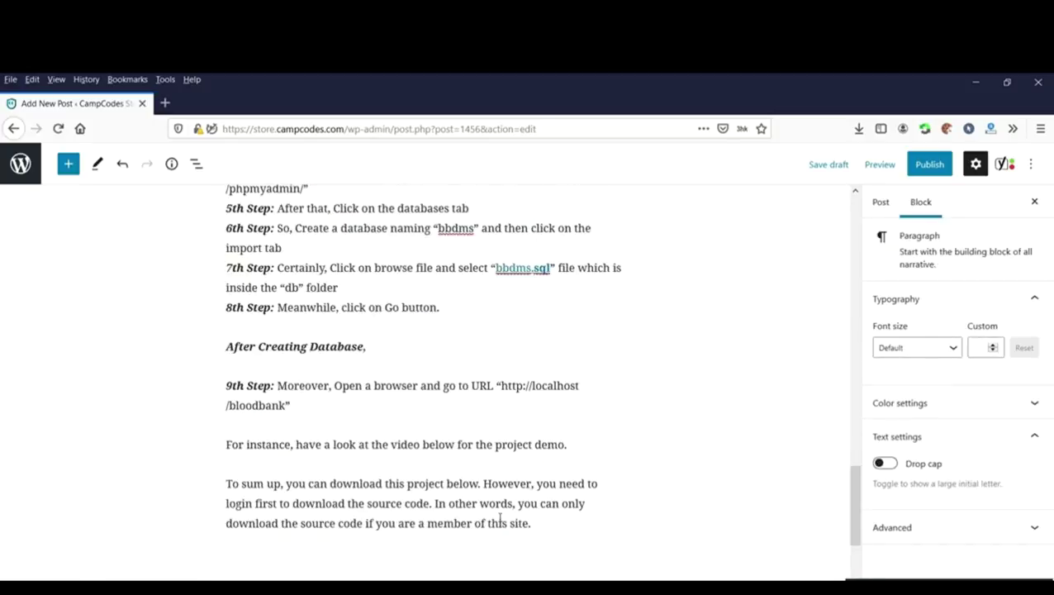
Check the post's closing paragraph, starting with "To sum up,", against the remaining readability results.
scroll(500, 518, down, 5)
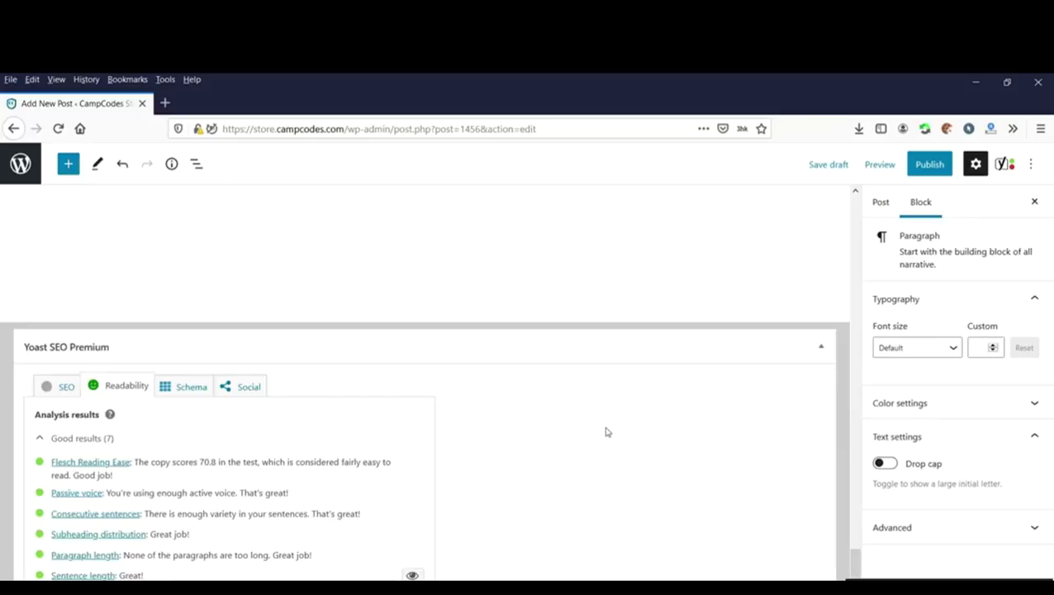
scroll(607, 430, up, 5)
scroll(556, 435, down, 5)
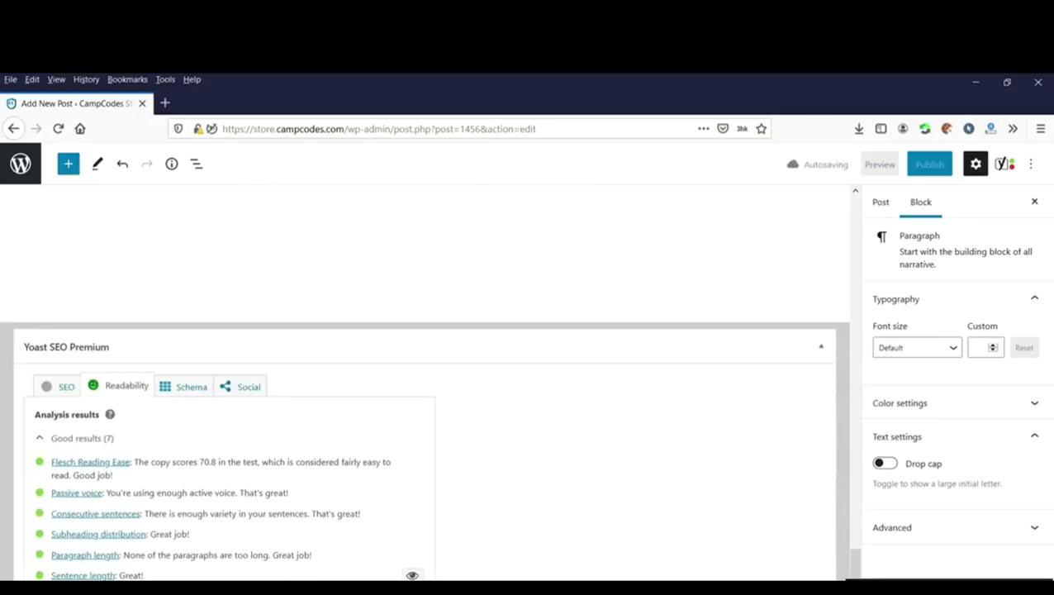
scroll(358, 513, up, 5)
scroll(346, 513, down, 2)
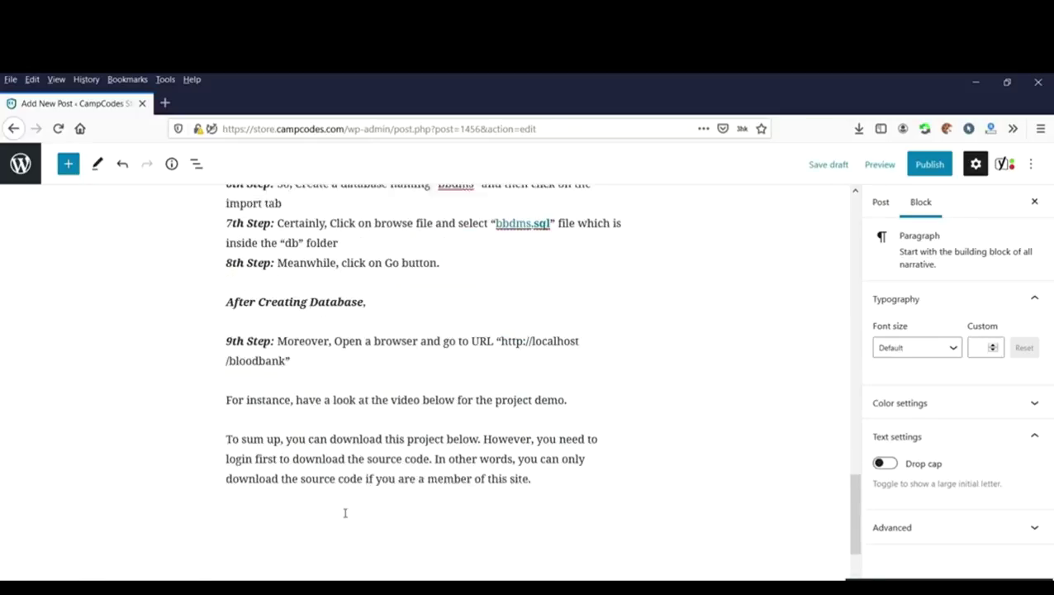
drag(229, 410, 286, 410)
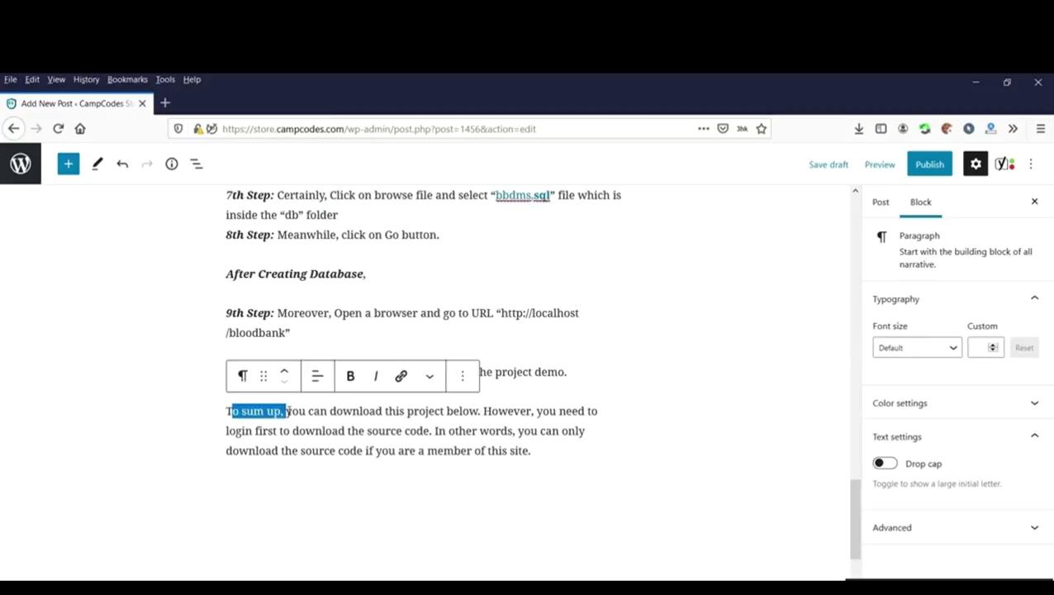
click(273, 451)
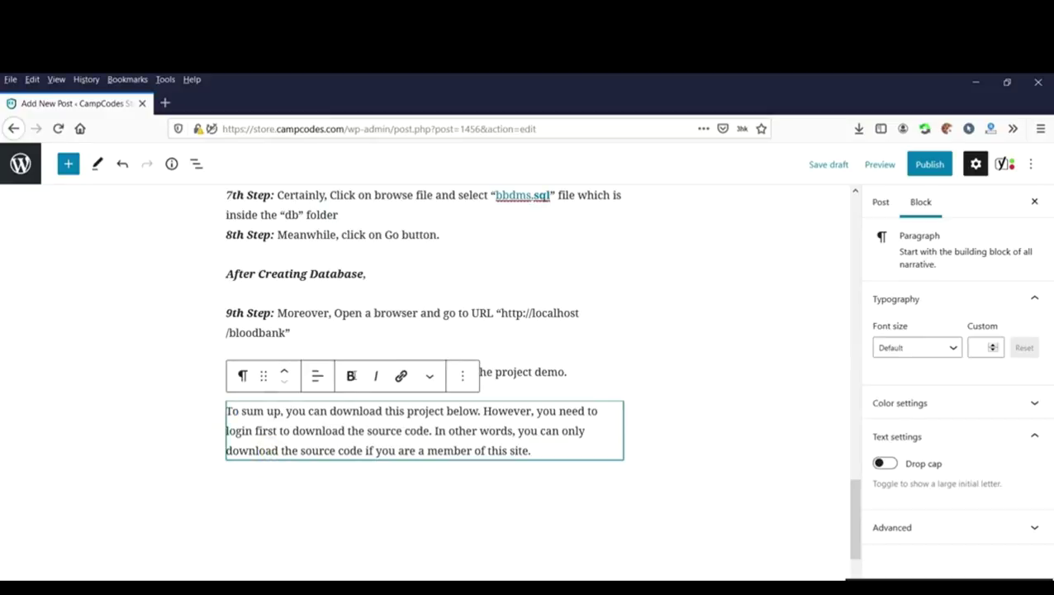
click(305, 313)
Examine the post's feature lists and numbered installation steps for sentence structure and transition words.
scroll(447, 430, up, 20)
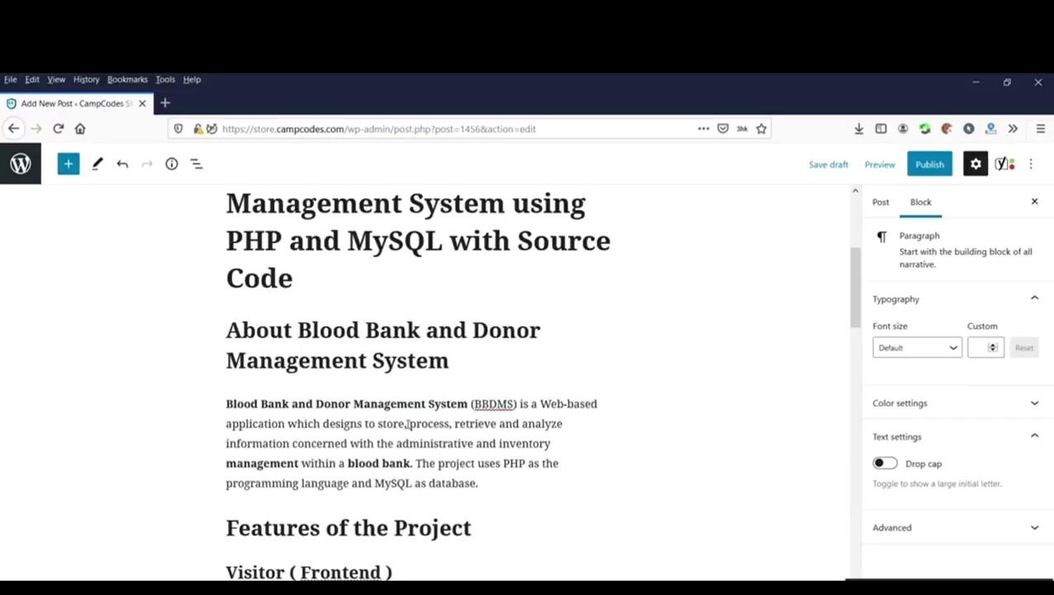
click(232, 492)
scroll(364, 436, down, 5)
click(343, 435)
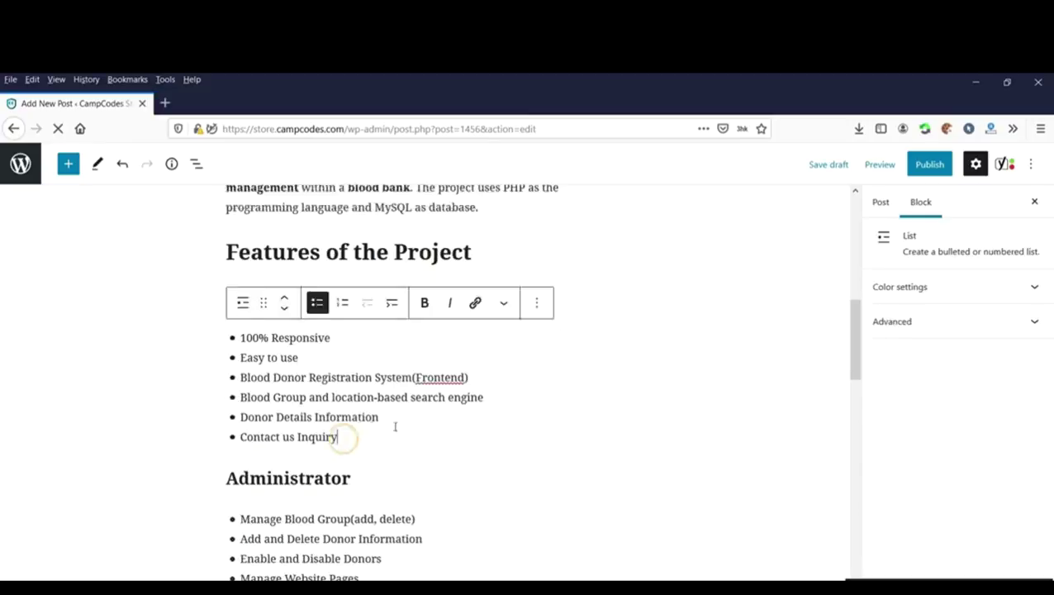
scroll(343, 435, down, 5)
click(397, 429)
scroll(345, 400, down, 5)
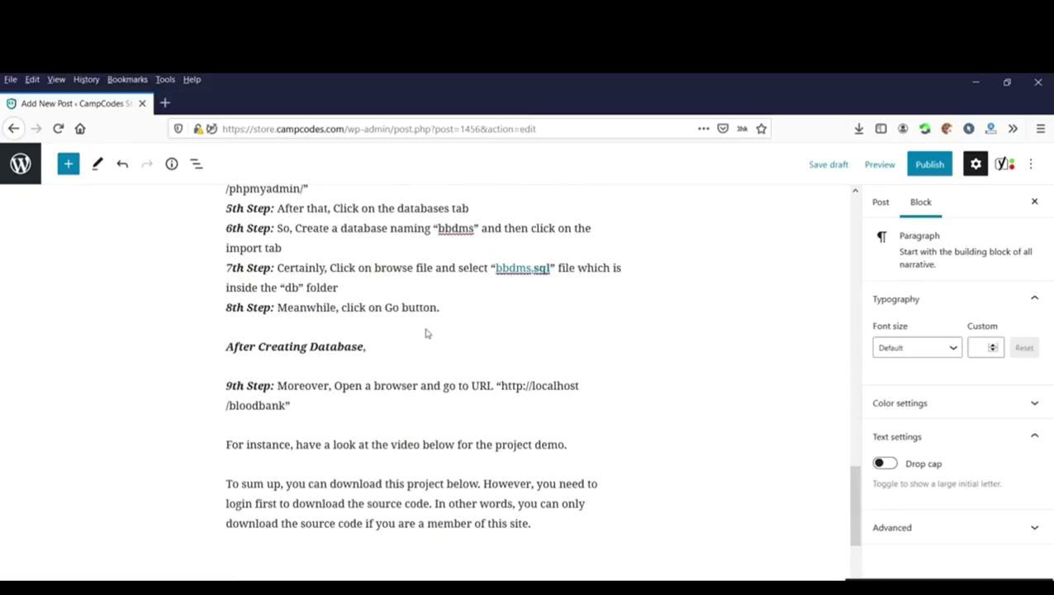
scroll(463, 345, up, 5)
click(285, 386)
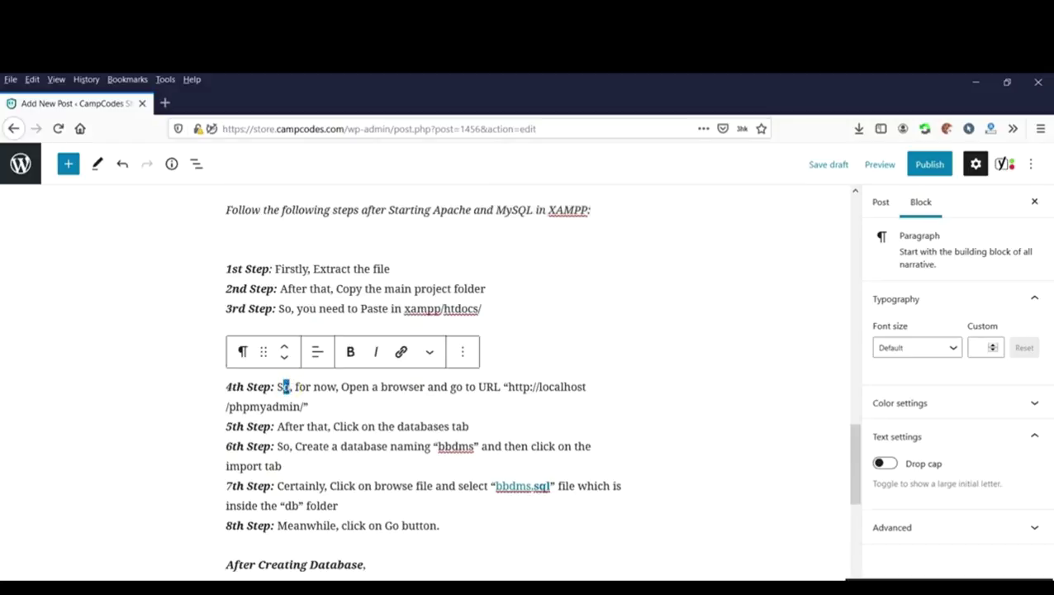
scroll(308, 486, down, 10)
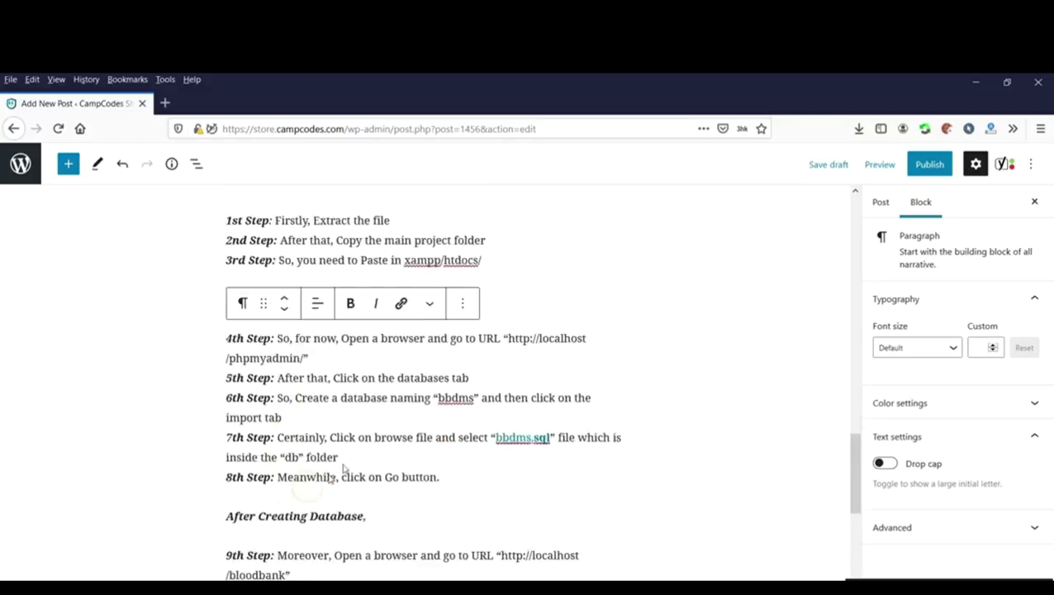
Switch Yoast SEO Premium to the SEO analysis and set the focus keyphrase to "blood bank management system".
click(66, 386)
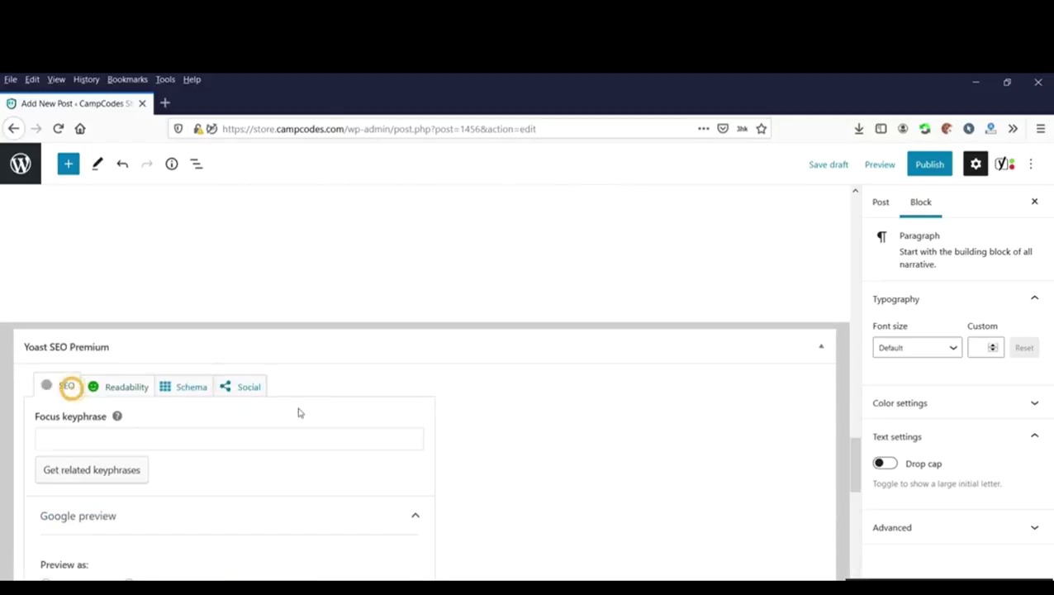
scroll(434, 400, down, 4)
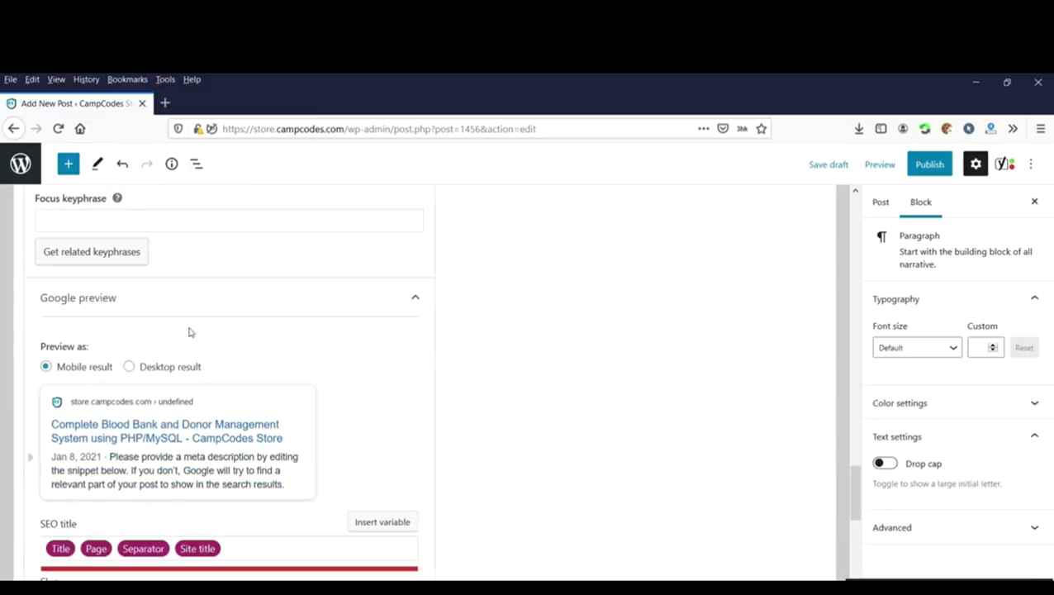
scroll(188, 331, up, 3)
click(144, 384)
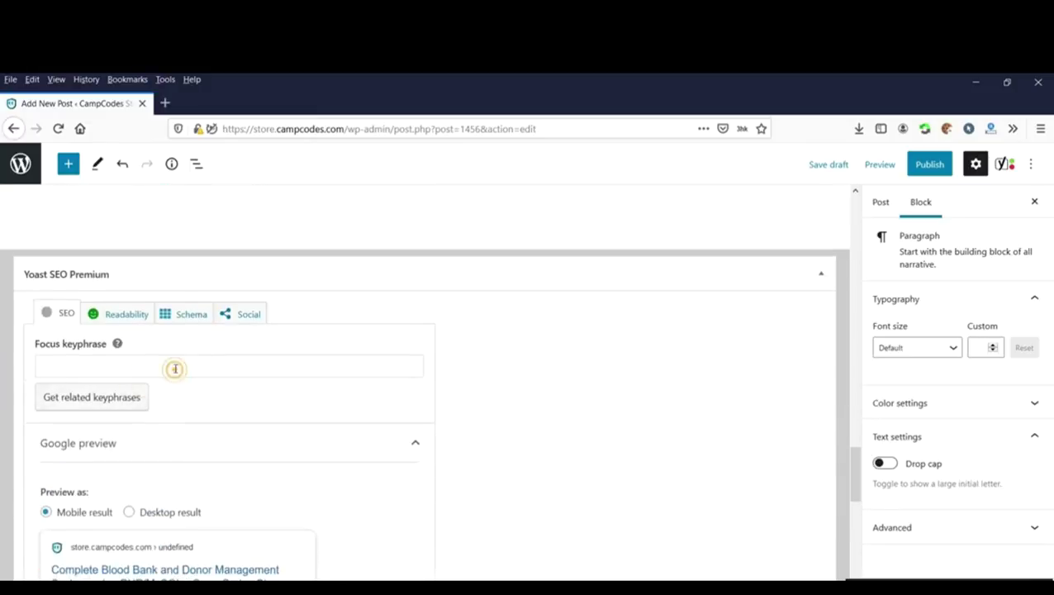
scroll(393, 342, up, 4)
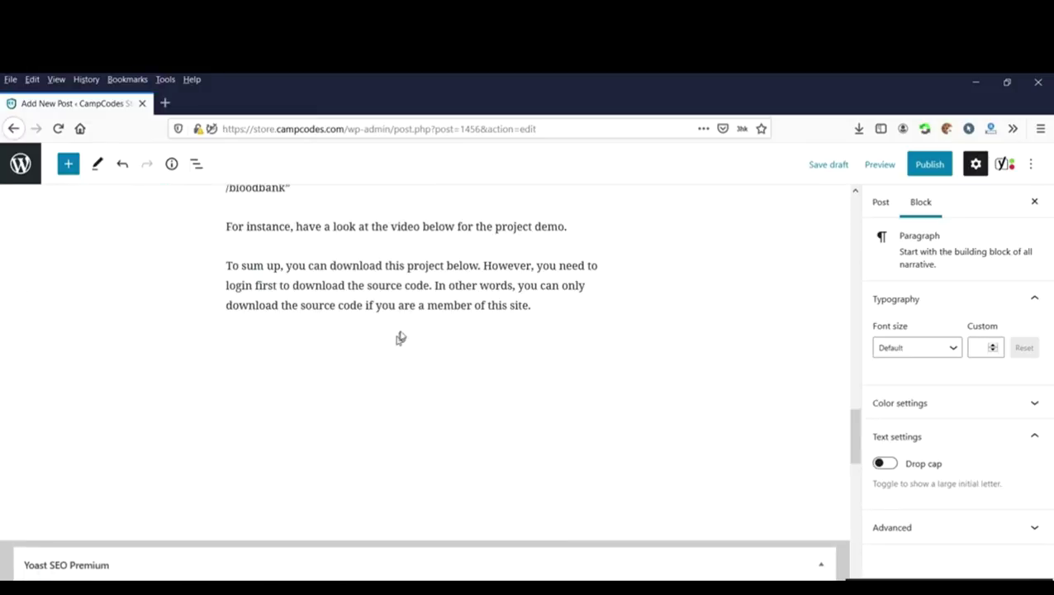
scroll(401, 335, up, 15)
scroll(405, 306, down, 5)
scroll(397, 310, down, 12)
scroll(363, 319, up, 2)
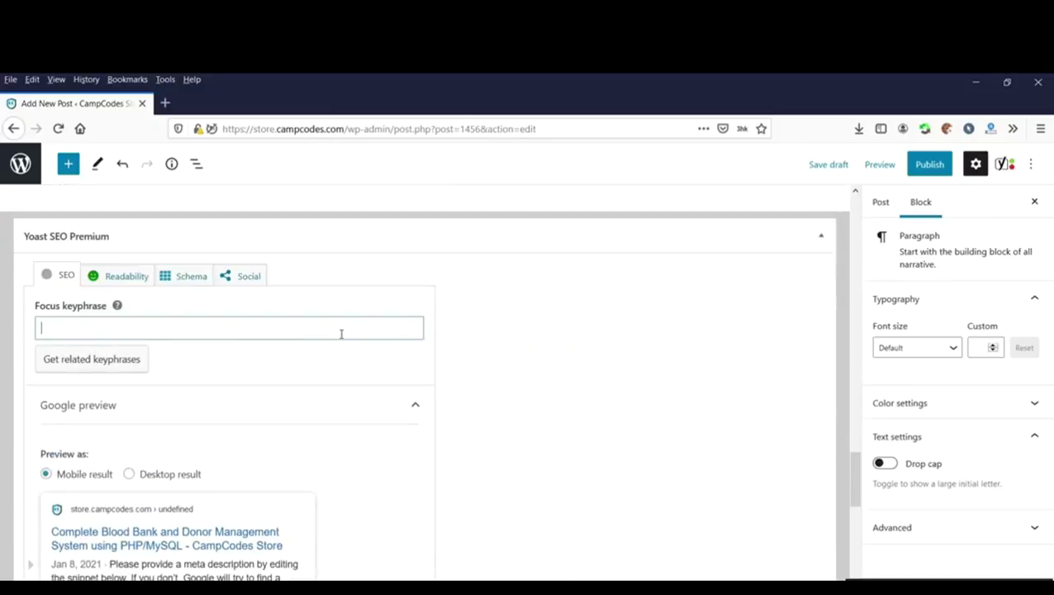
text(blod)
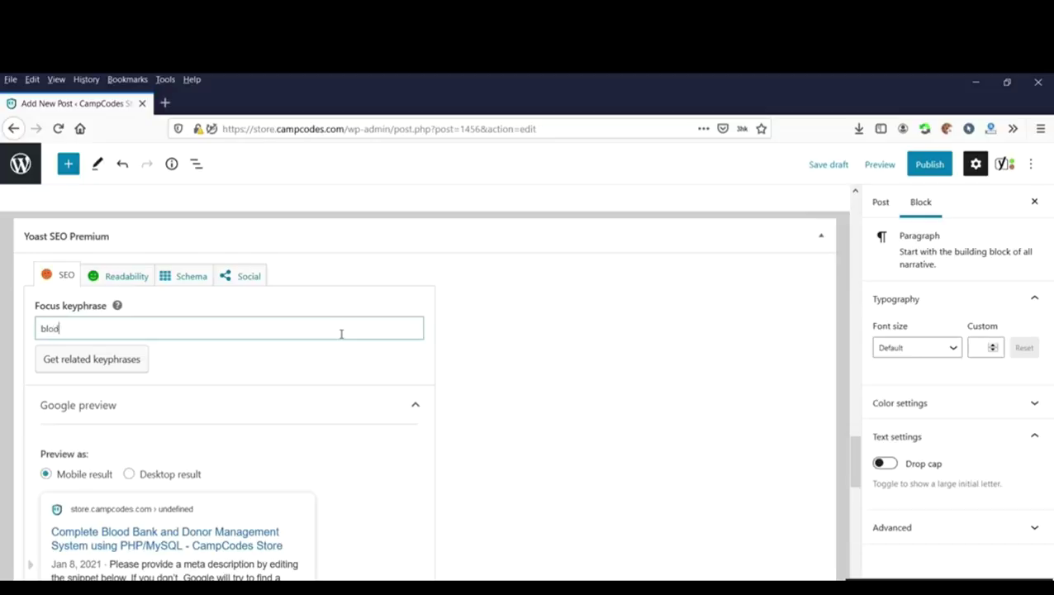
key(BackSpace)
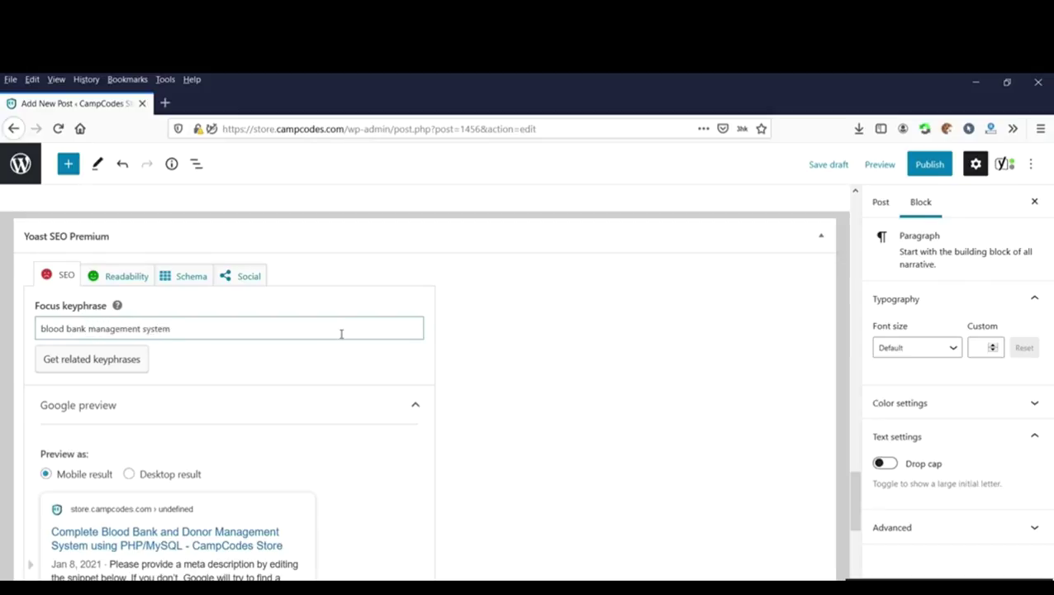
Request related keyphrases for the focus keyphrase, read the SEMrush access request and close it without approving.
click(597, 361)
click(143, 336)
click(173, 333)
scroll(247, 355, down, 1)
scroll(162, 315, up, 1)
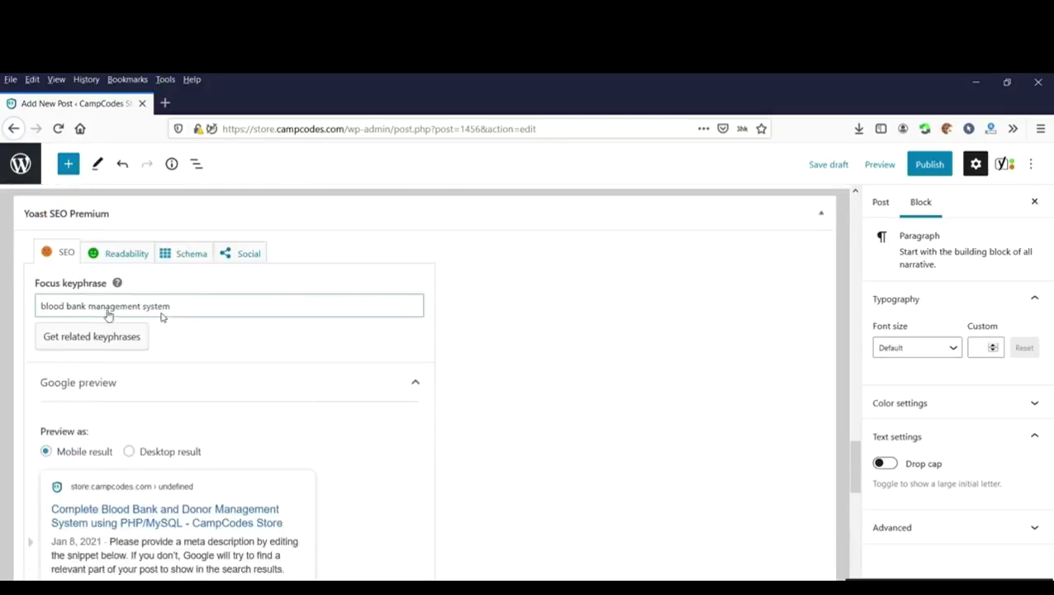
click(120, 360)
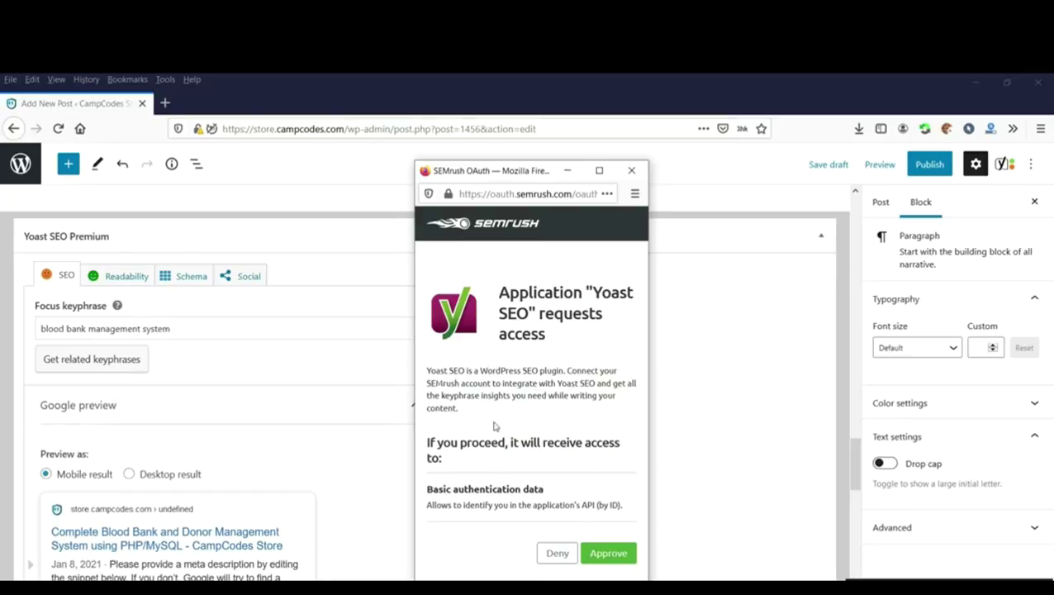
drag(513, 287, 558, 339)
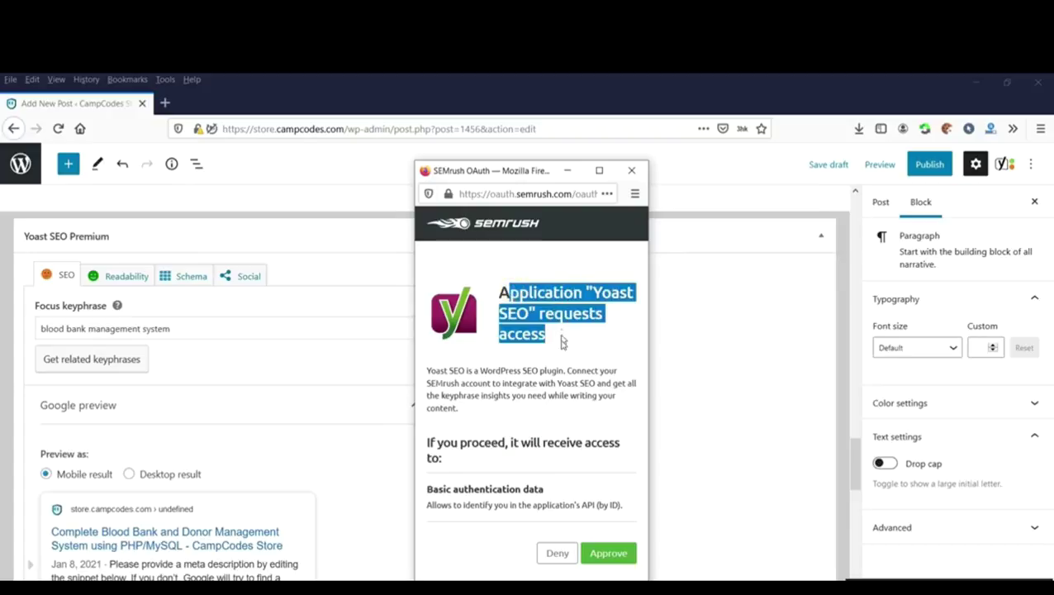
click(558, 340)
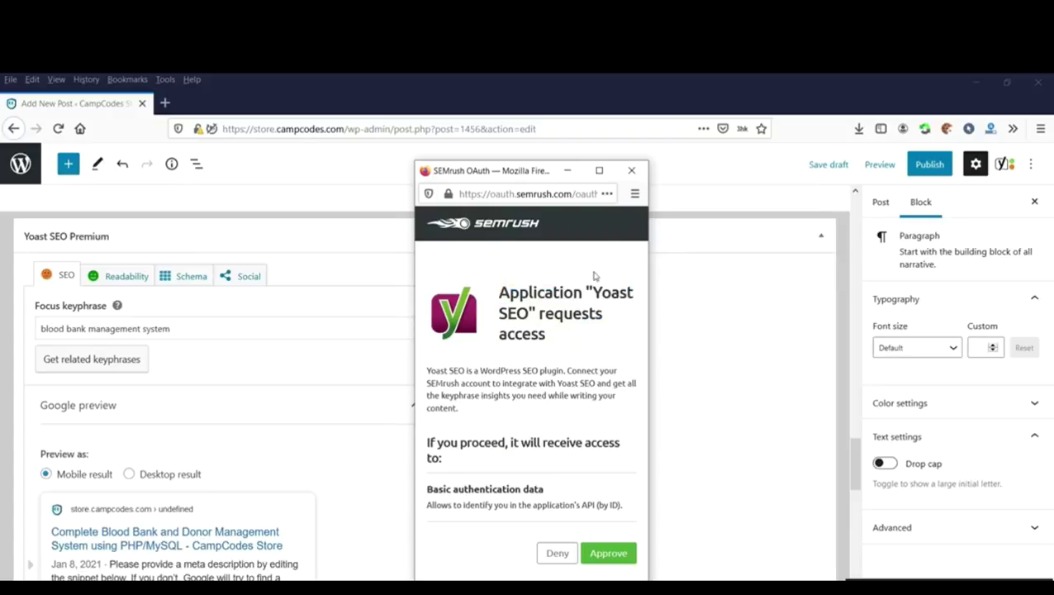
click(632, 170)
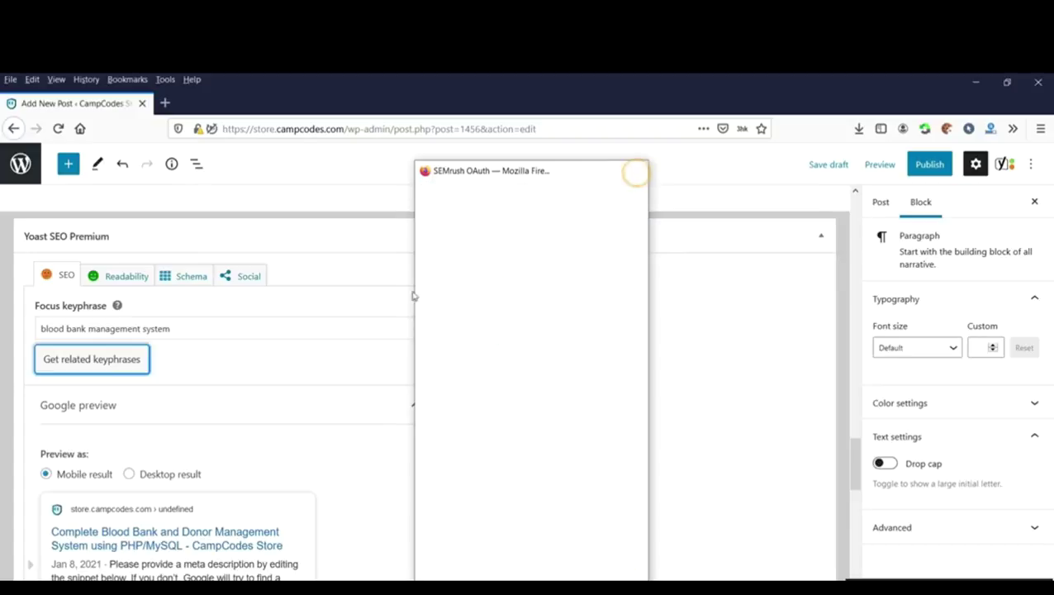
Collapse the Google preview section and look over the SEO analysis of the focus keyphrase.
click(204, 405)
scroll(239, 403, down, 3)
scroll(252, 364, down, 3)
scroll(158, 360, up, 3)
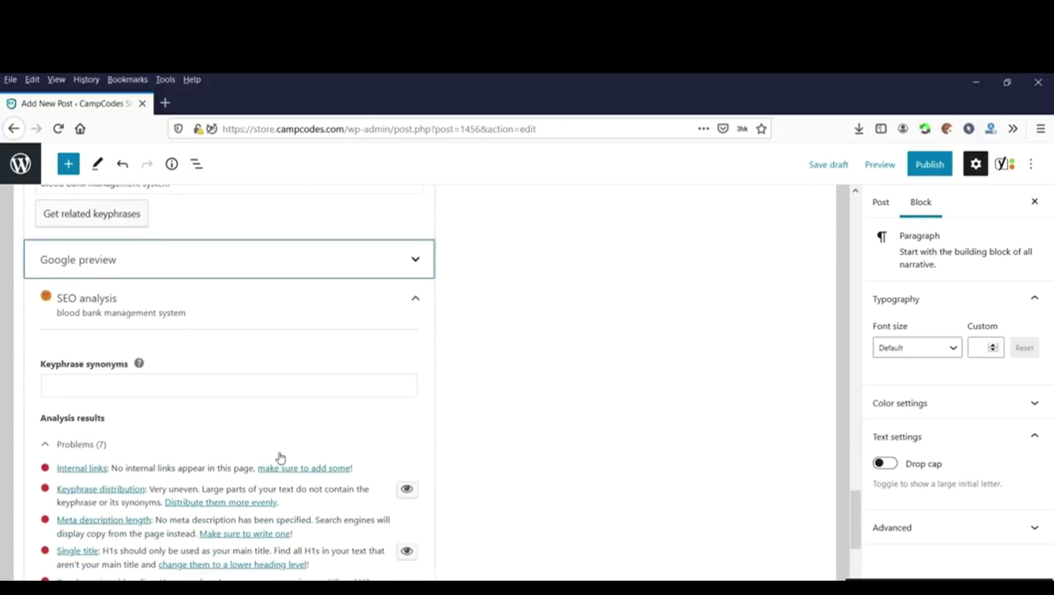
Inspect the link targets of "bbdms.sql" and "XAMPP" in the post to check them against the internal links result.
scroll(278, 455, up, 10)
scroll(280, 452, up, 4)
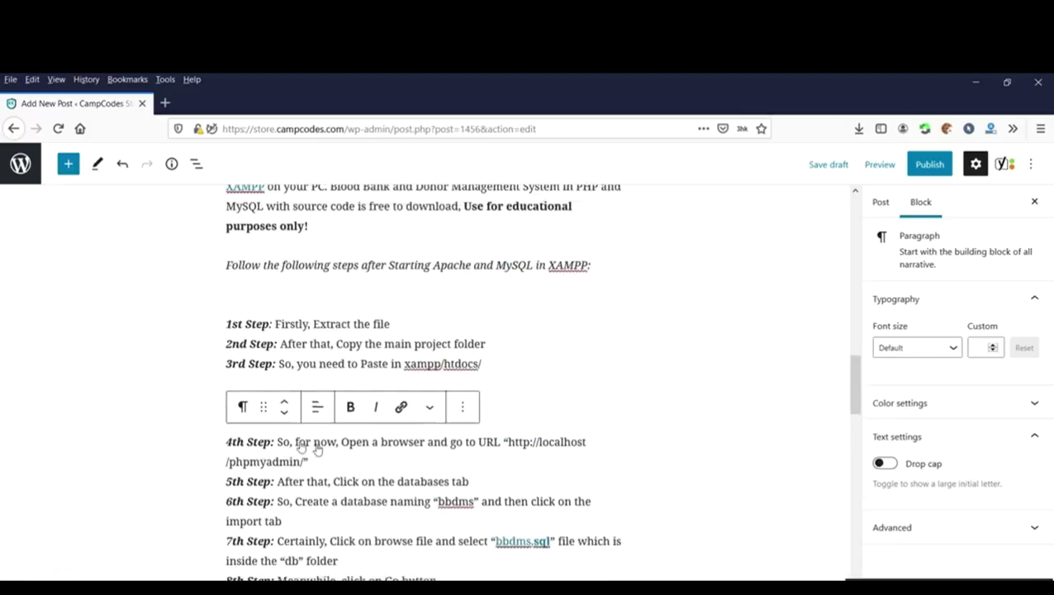
scroll(486, 462, down, 1)
click(532, 450)
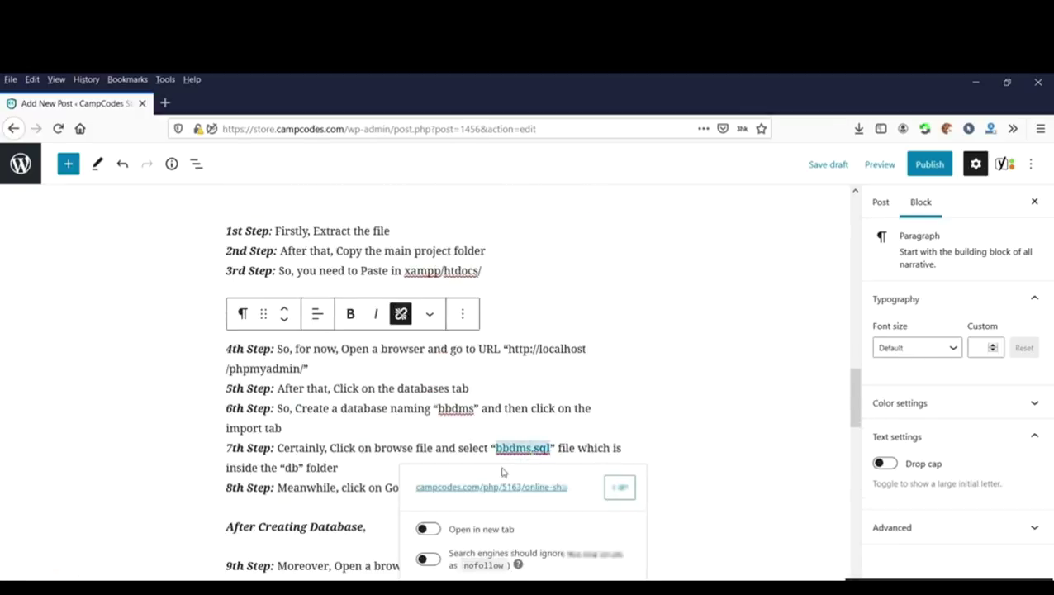
scroll(424, 405, up, 15)
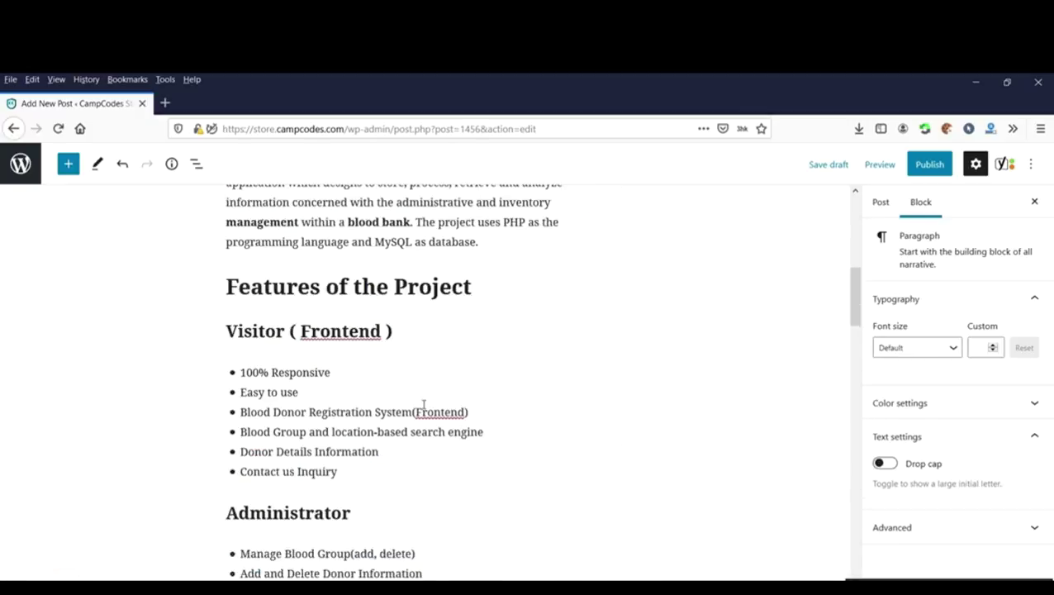
scroll(424, 405, down, 15)
scroll(496, 404, up, 3)
click(331, 380)
click(241, 310)
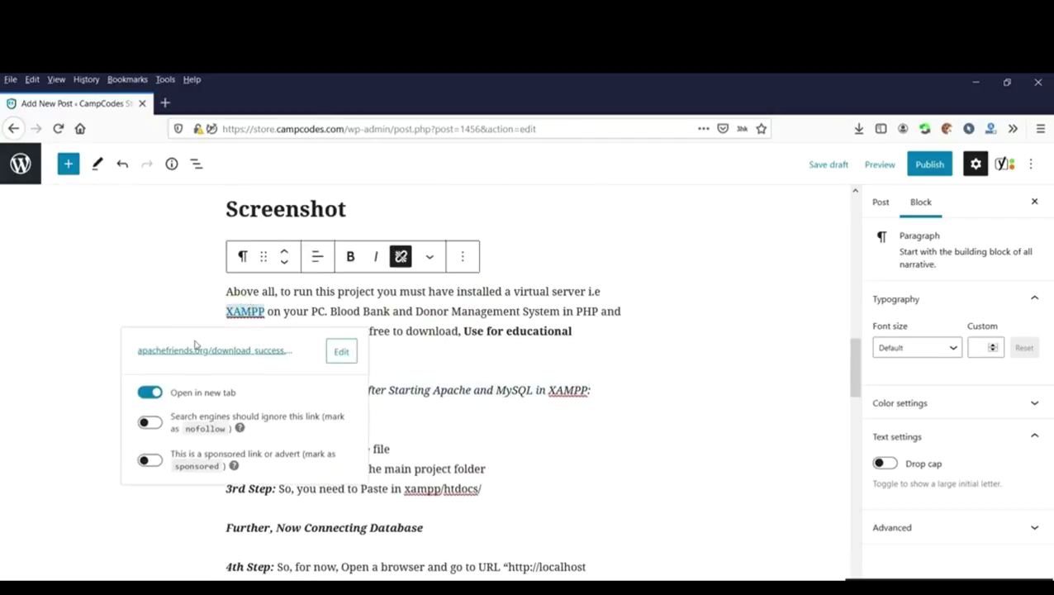
click(502, 423)
Read the problems, improvements and good results of the SEO analysis and compare them with the post content.
scroll(454, 446, down, 10)
scroll(414, 435, down, 1)
scroll(389, 430, up, 1)
scroll(384, 431, down, 2)
scroll(373, 426, up, 3)
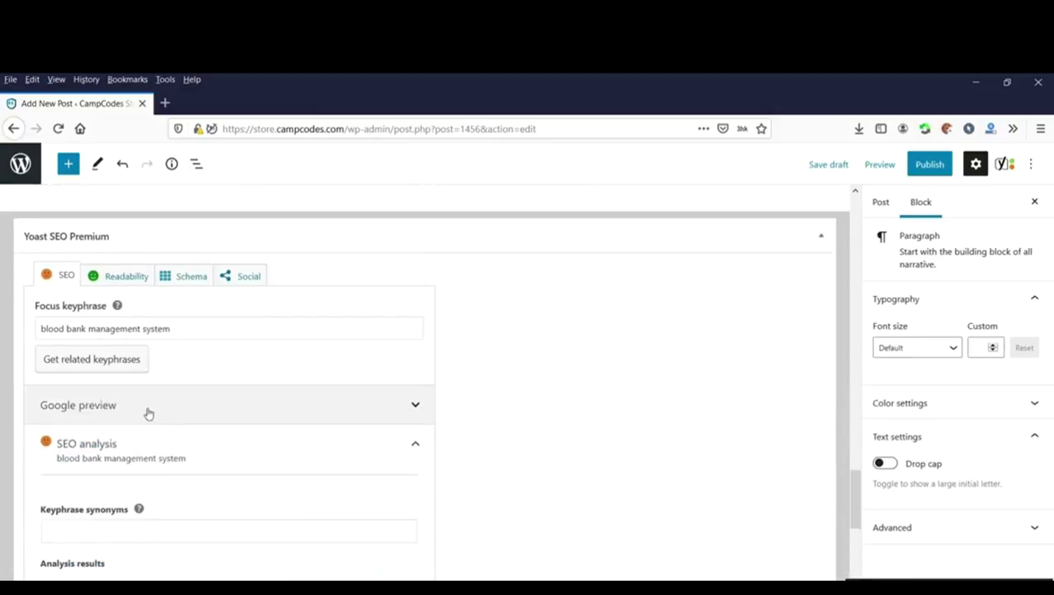
scroll(148, 414, down, 4)
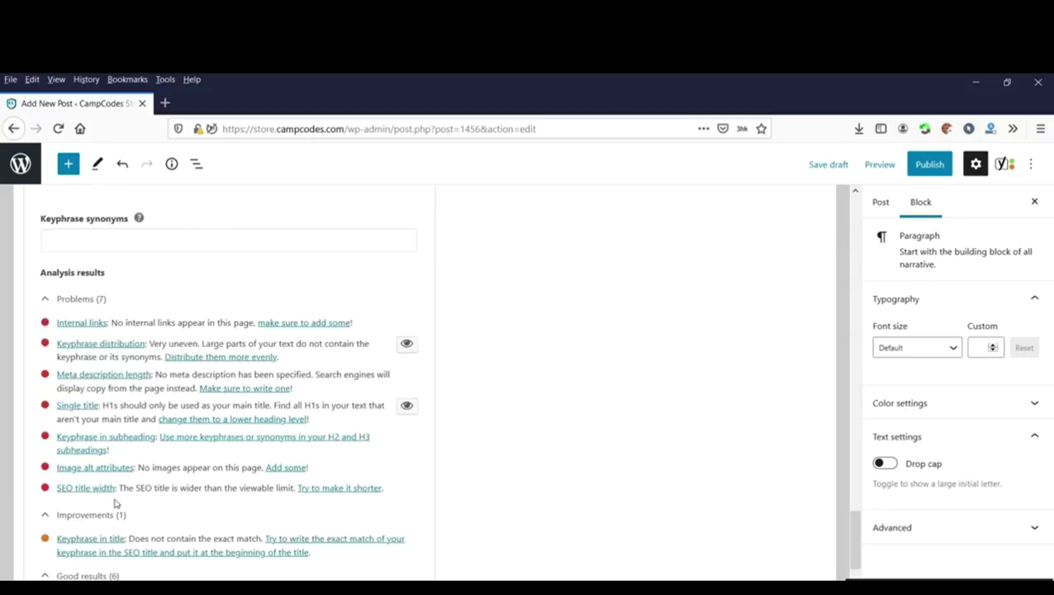
scroll(116, 502, down, 1)
scroll(266, 466, down, 1)
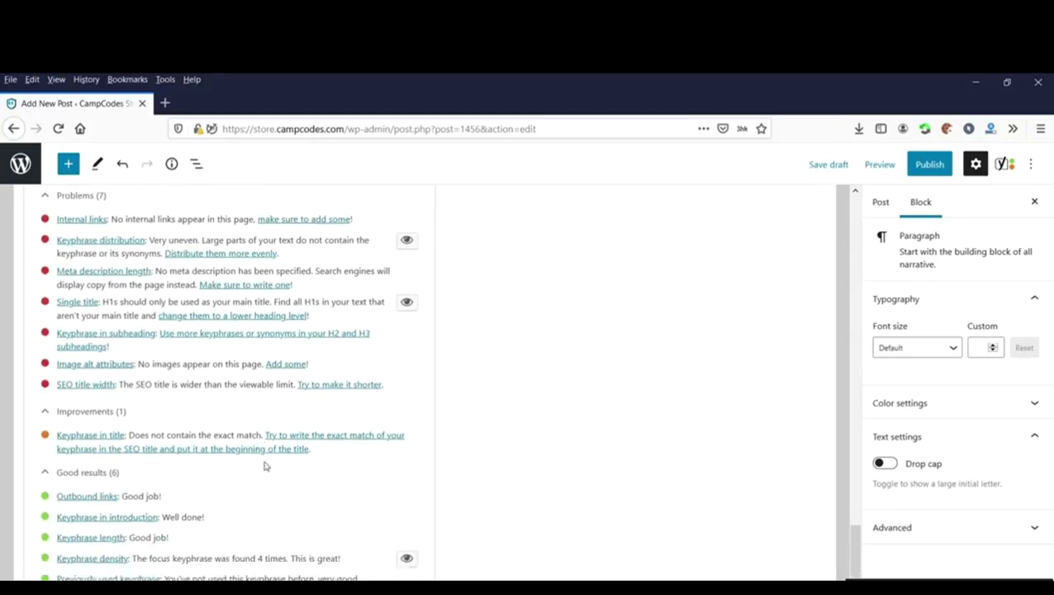
scroll(517, 421, up, 15)
scroll(517, 417, down, 3)
scroll(517, 417, down, 15)
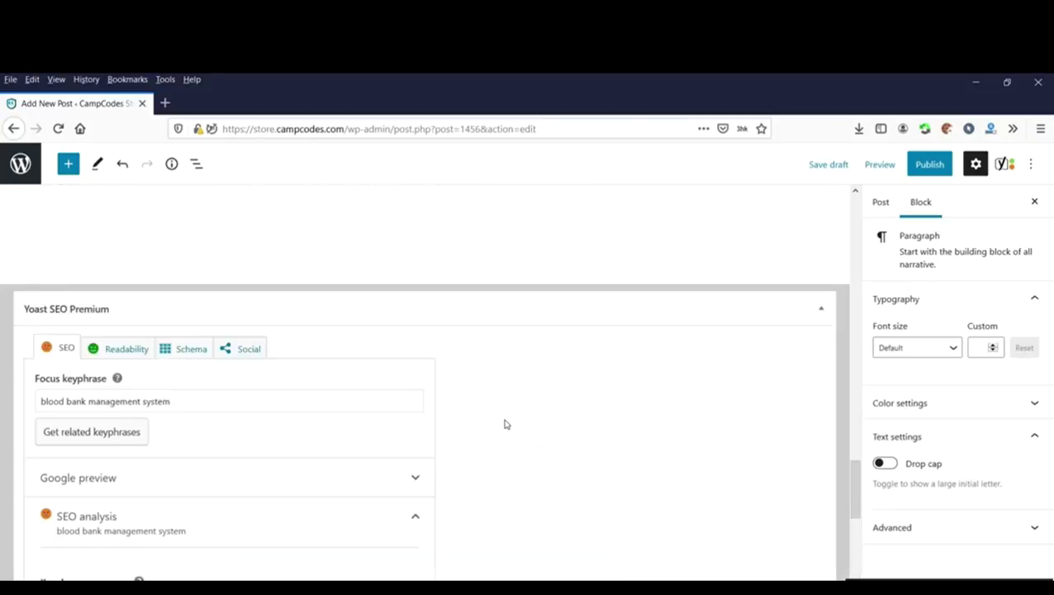
Expand the related keyphrase section and place the cursor in its empty keyphrase field.
click(111, 400)
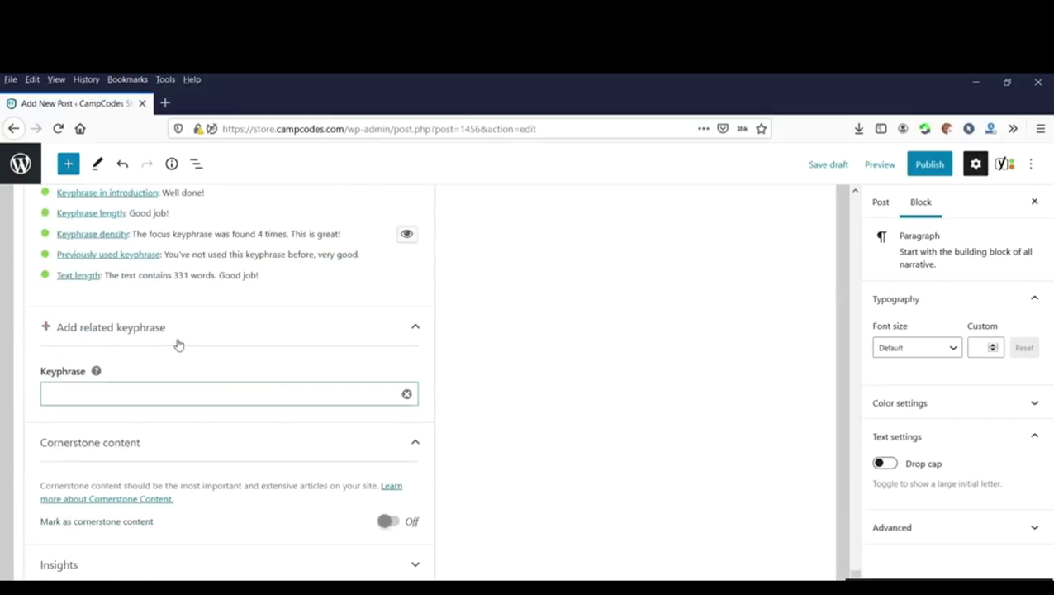
click(178, 342)
click(123, 388)
click(71, 471)
scroll(278, 398, up, 8)
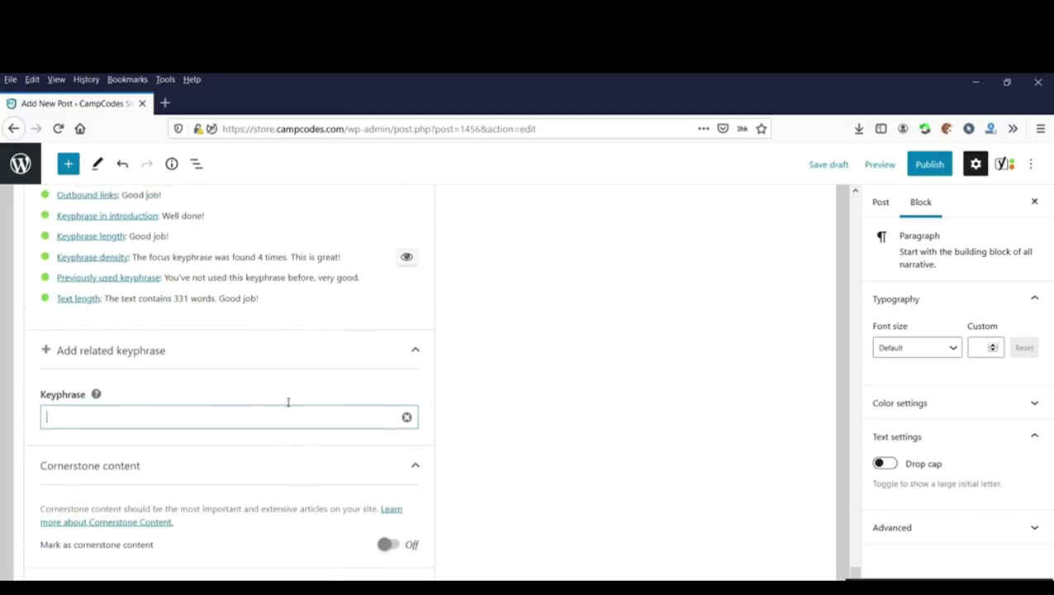
Copy the focus keyphrase into the keyphrase synonyms and extend it to "blood bank management system download".
scroll(94, 390, up, 3)
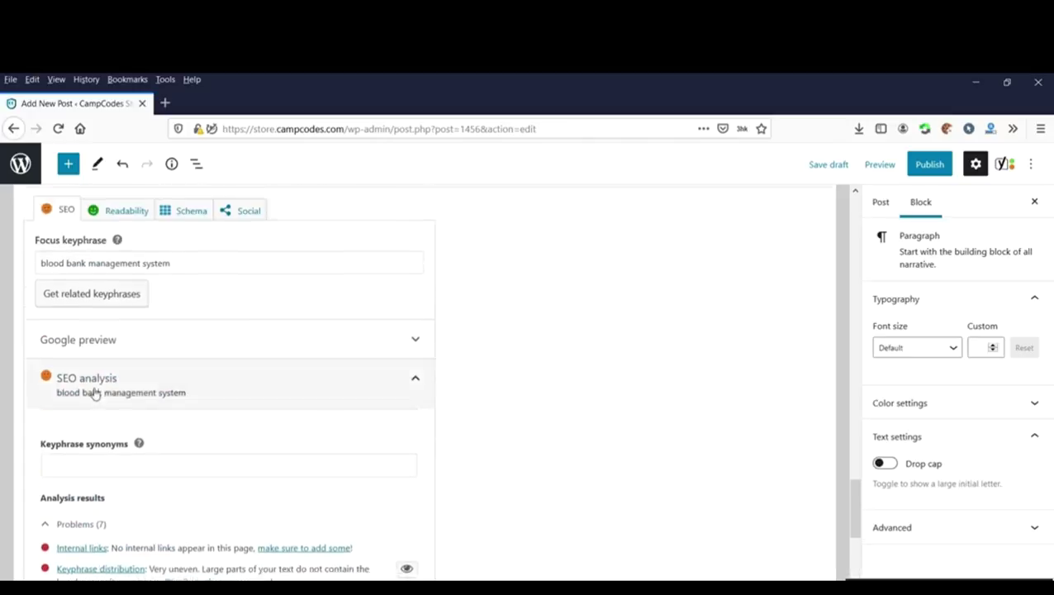
click(153, 409)
triple_click(244, 407)
key(ctrl+c)
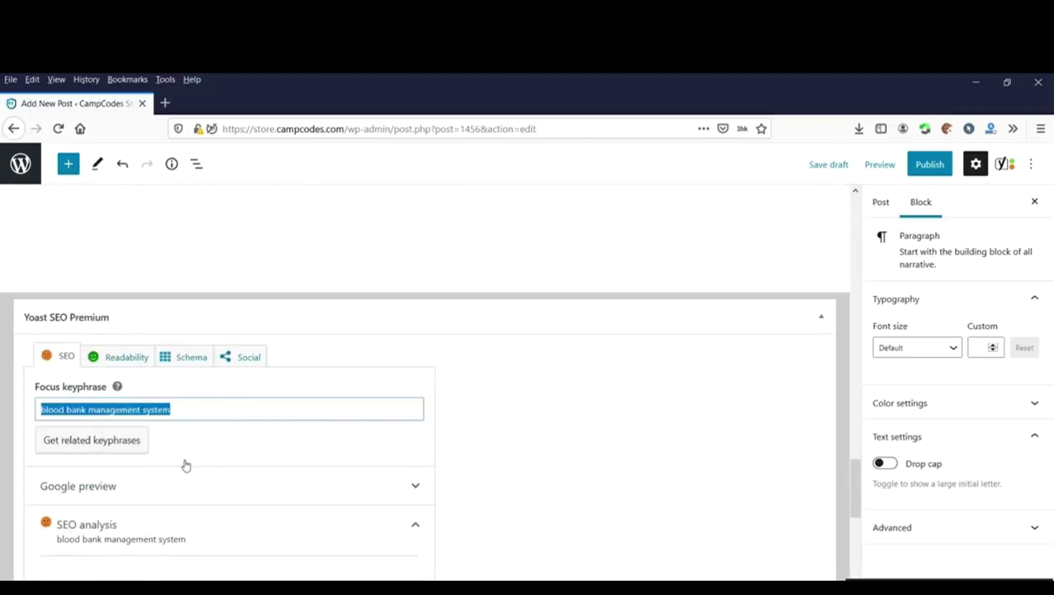
scroll(157, 446, down, 3)
click(118, 385)
key(ctrl+v)
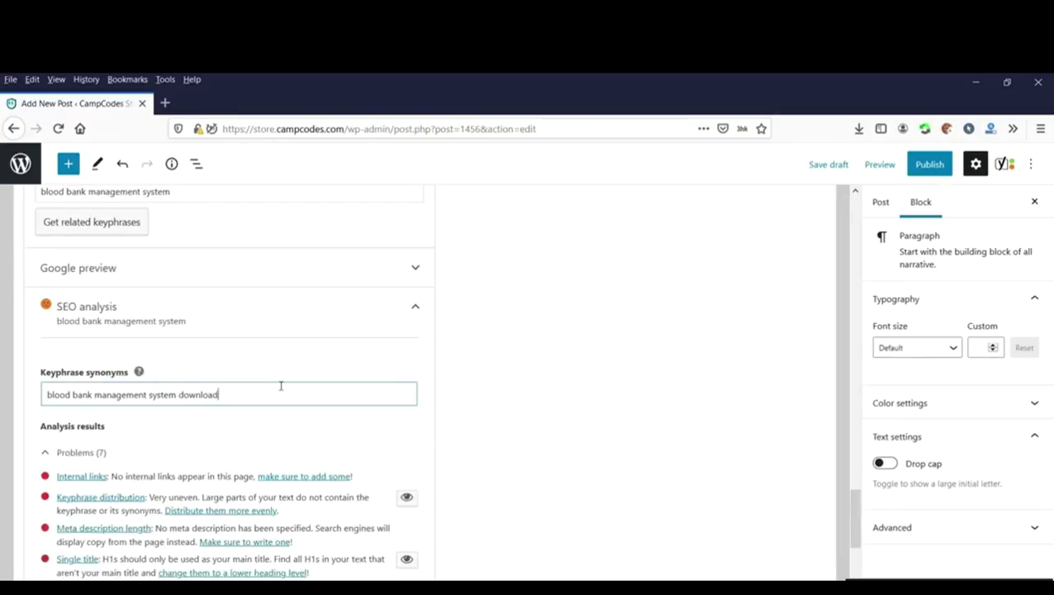
Compare the wording of the focus keyphrase with the keyphrase synonym entered in the SEO analysis.
scroll(339, 332, up, 2)
triple_click(202, 266)
click(231, 261)
drag(230, 260, 40, 263)
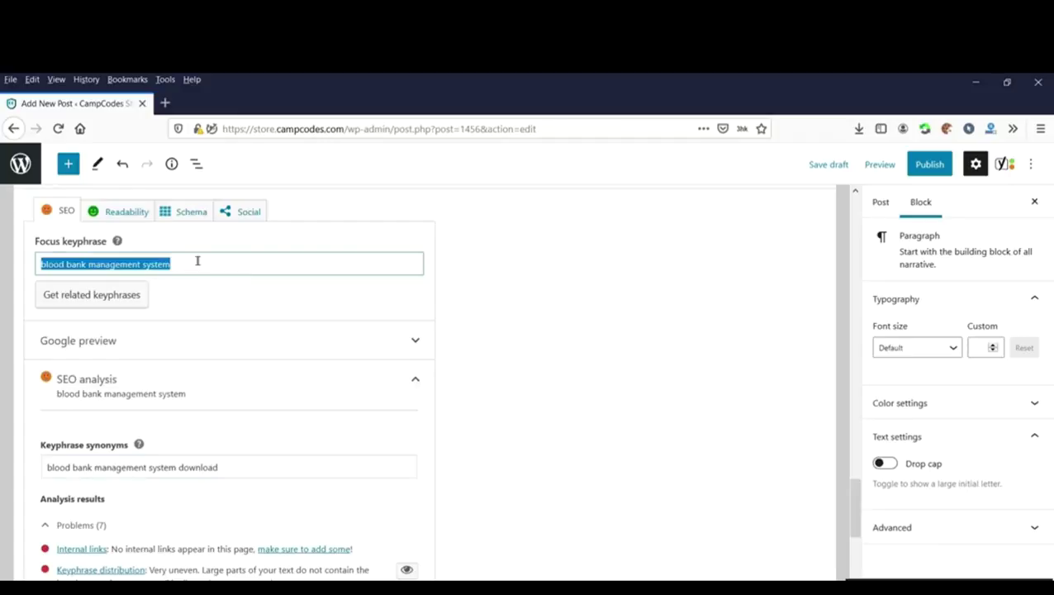
scroll(223, 314, down, 3)
scroll(223, 306, up, 5)
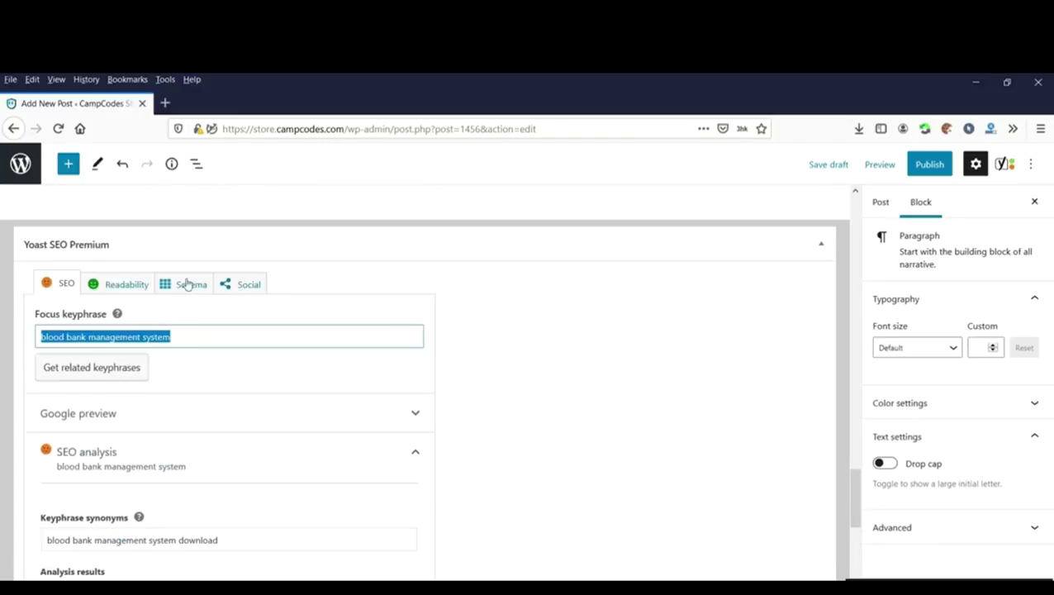
click(176, 338)
scroll(207, 332, down, 3)
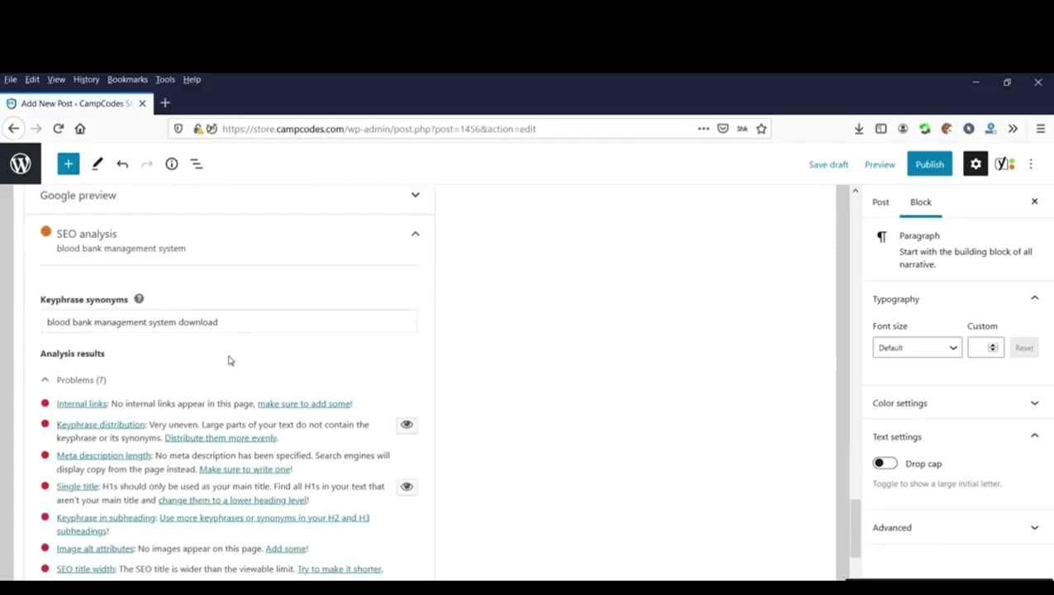
drag(230, 323, 15, 319)
scroll(299, 317, up, 1)
scroll(293, 320, up, 3)
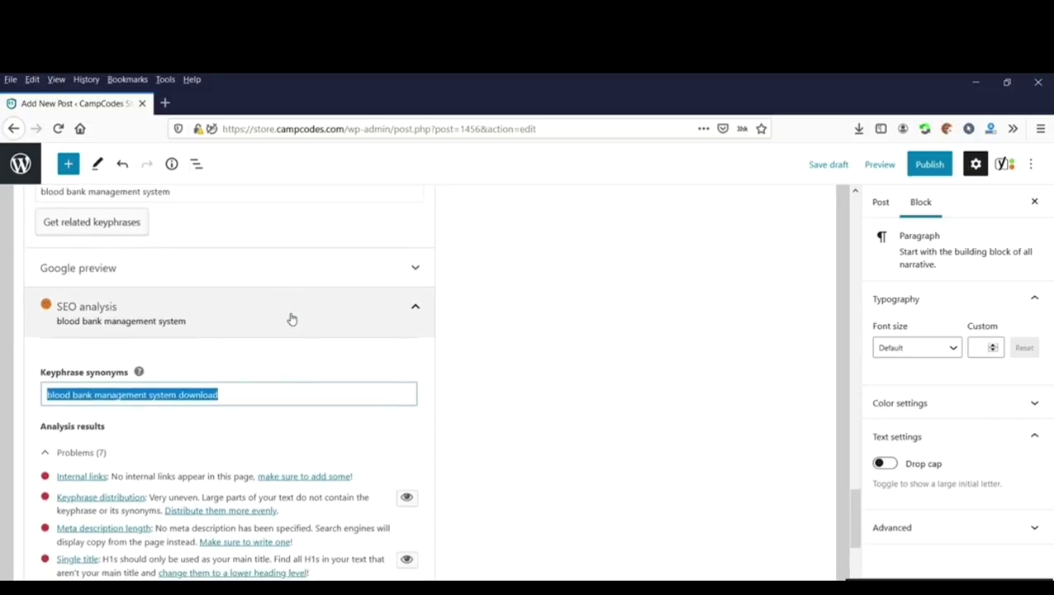
scroll(231, 328, down, 2)
scroll(173, 333, up, 2)
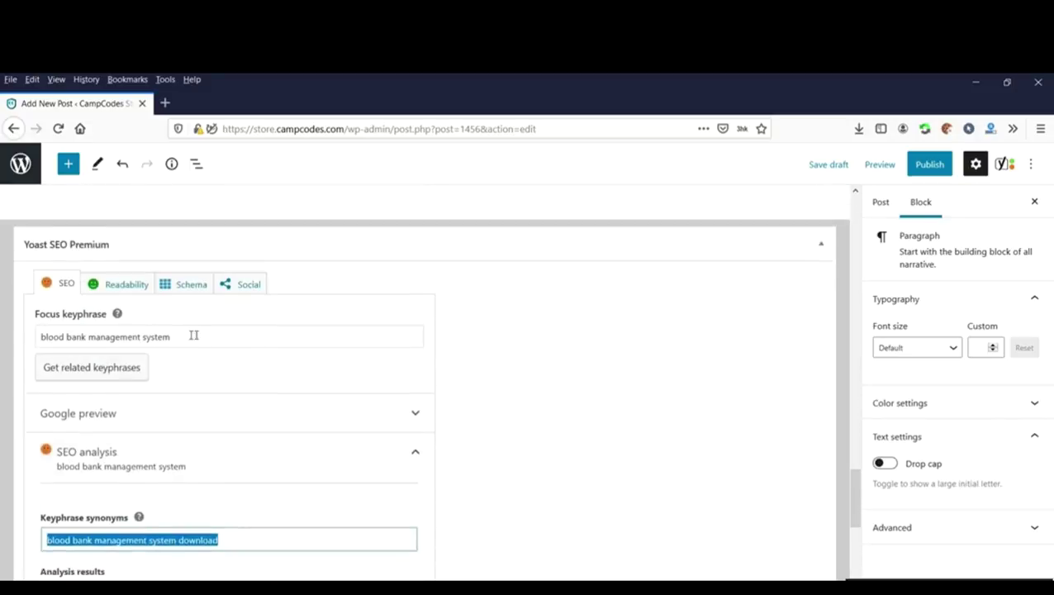
Copy the focus keyphrase into the empty related keyphrase and extend it to "blood bank management system php".
click(211, 331)
key(ctrl+a)
key(ctrl+c)
scroll(331, 335, down, 15)
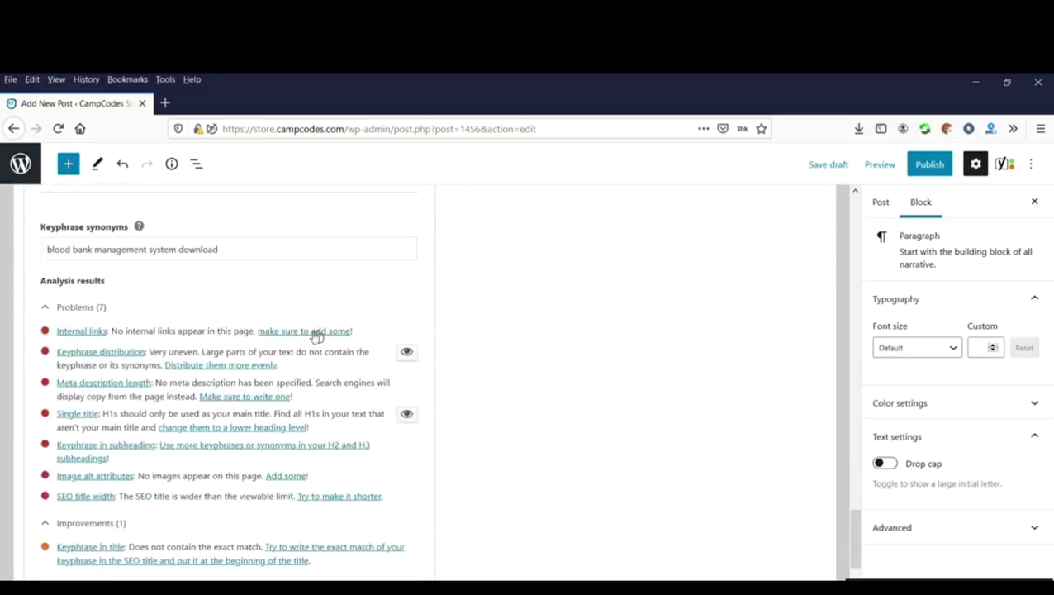
click(114, 395)
key(ctrl+v)
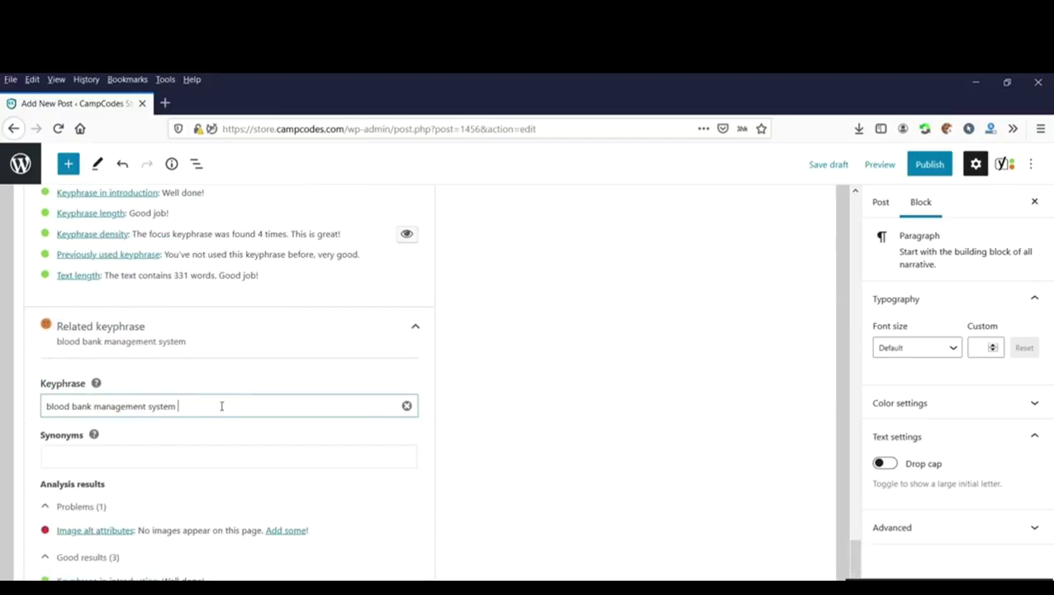
Copy the first related keyphrase and add a second one reading "blood bank management system php download".
key(ctrl+a)
key(ctrl+c)
scroll(221, 416, down, 4)
click(130, 435)
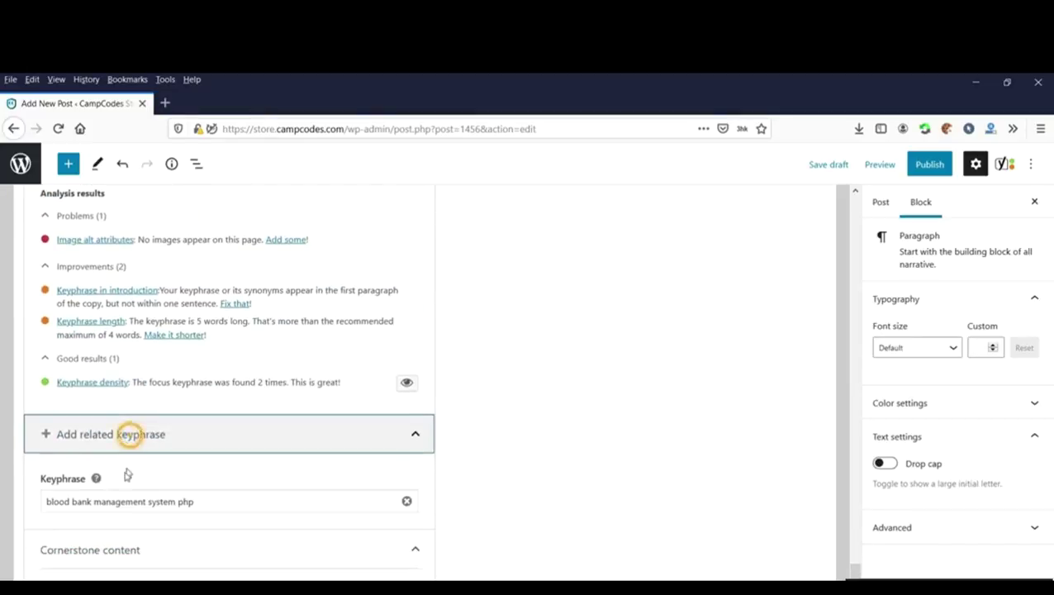
click(204, 505)
text(d)
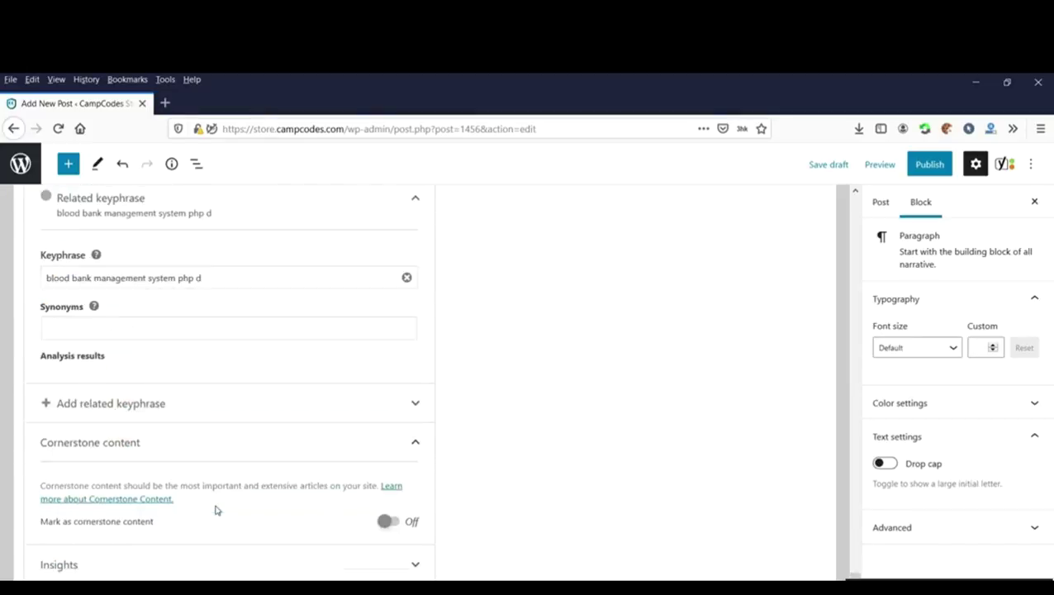
click(241, 284)
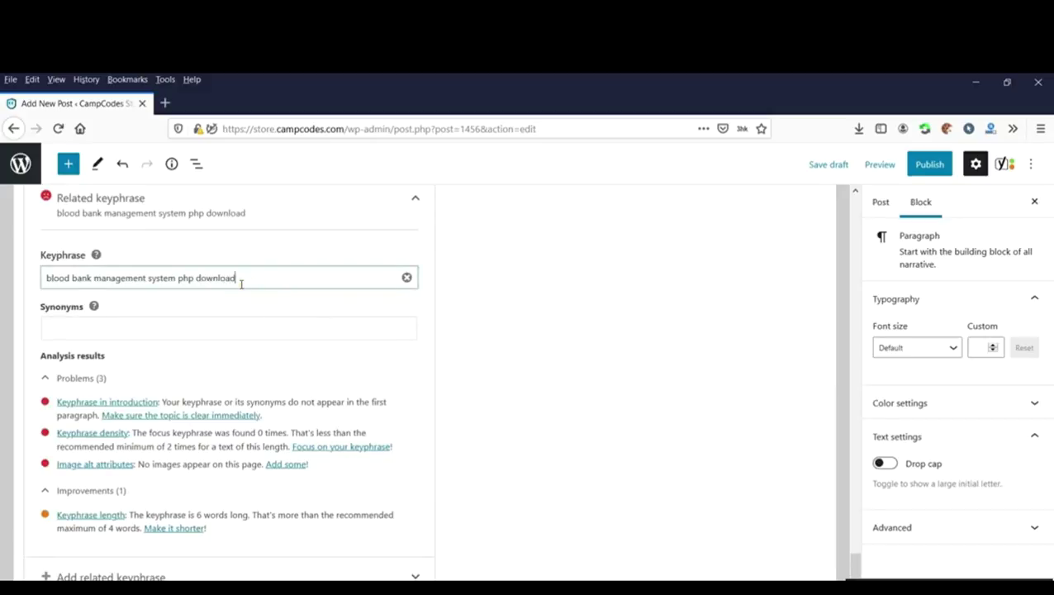
text(ownload)
Add a third related keyphrase reading "php blood bank management system".
scroll(215, 331, down, 3)
click(94, 417)
click(73, 483)
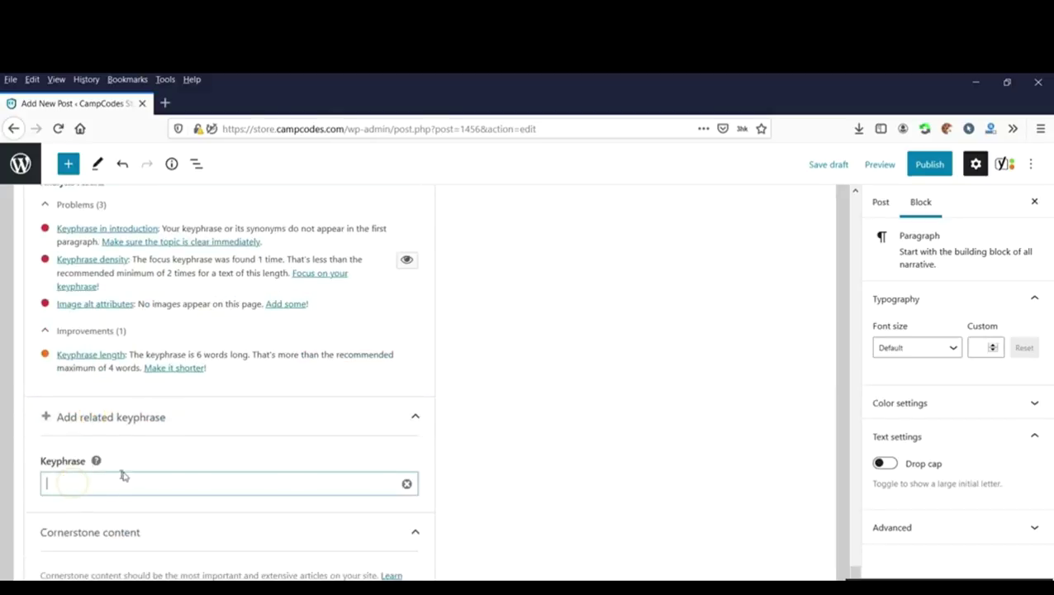
text(p)
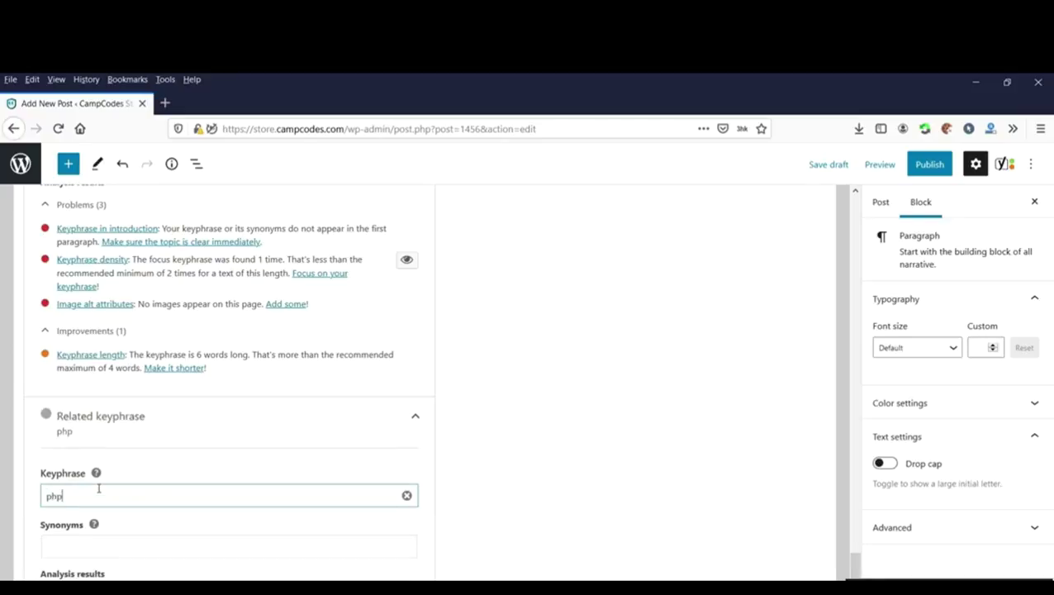
text(hp)
key(ctrl+v)
Add a fourth related keyphrase reading "blood bank management system free download".
scroll(232, 446, down, 3)
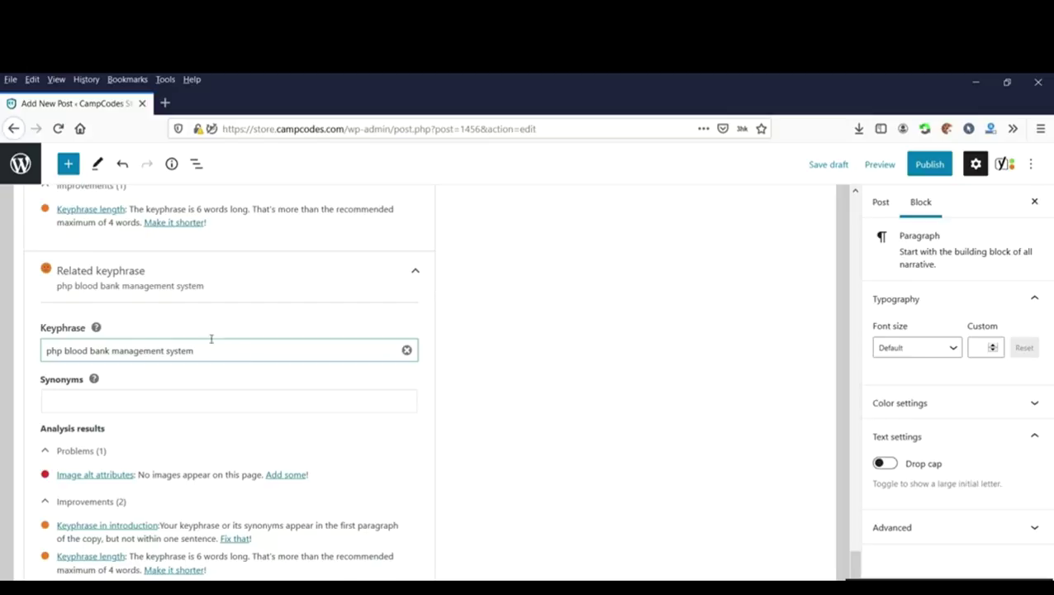
scroll(209, 338, down, 2)
scroll(130, 378, down, 3)
click(91, 405)
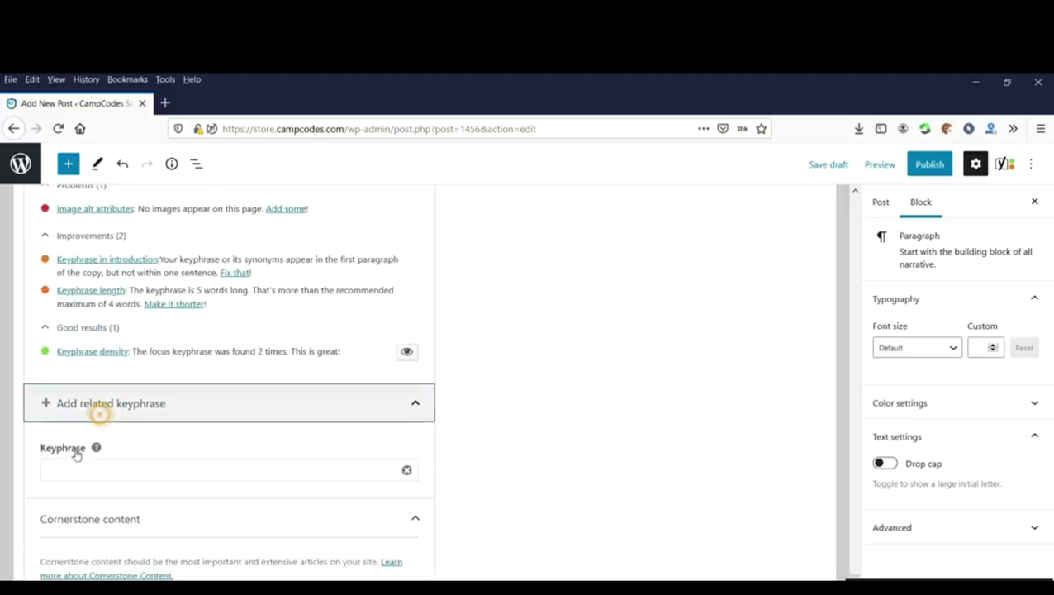
key(ctrl+v)
key(BackSpace)
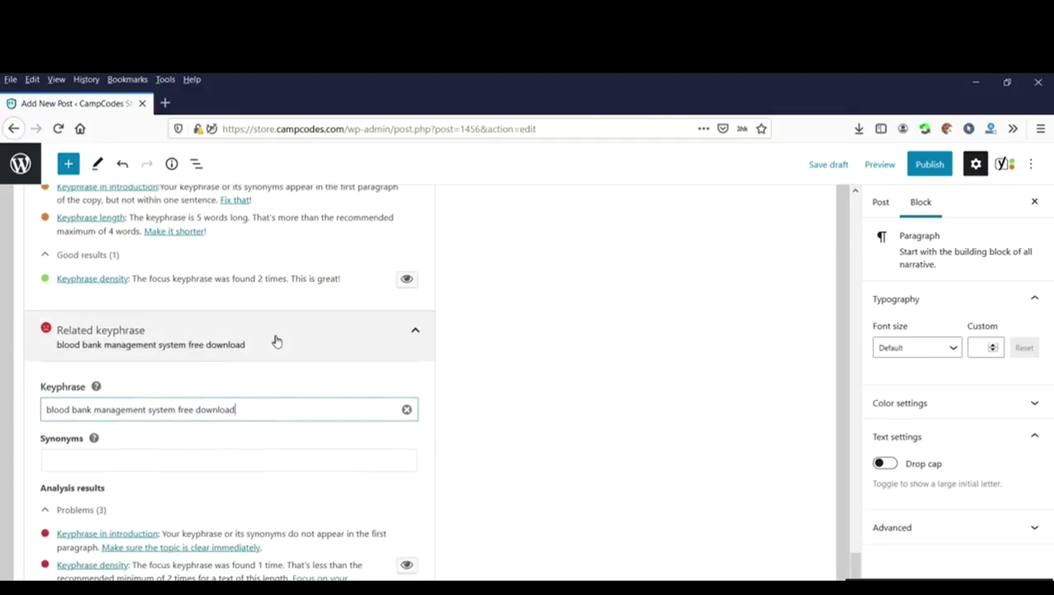
Add a fifth related keyphrase reading "php blood bank management system download".
scroll(276, 341, down, 5)
click(141, 403)
click(91, 474)
text(php)
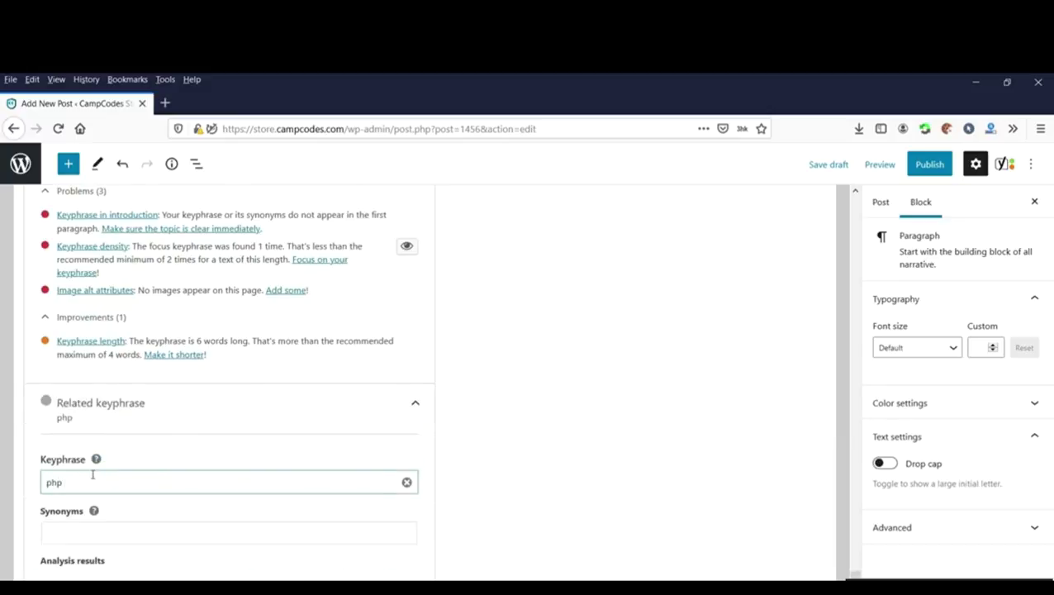
key(ctrl+v)
key(BackSpace)
key(BackSpace)
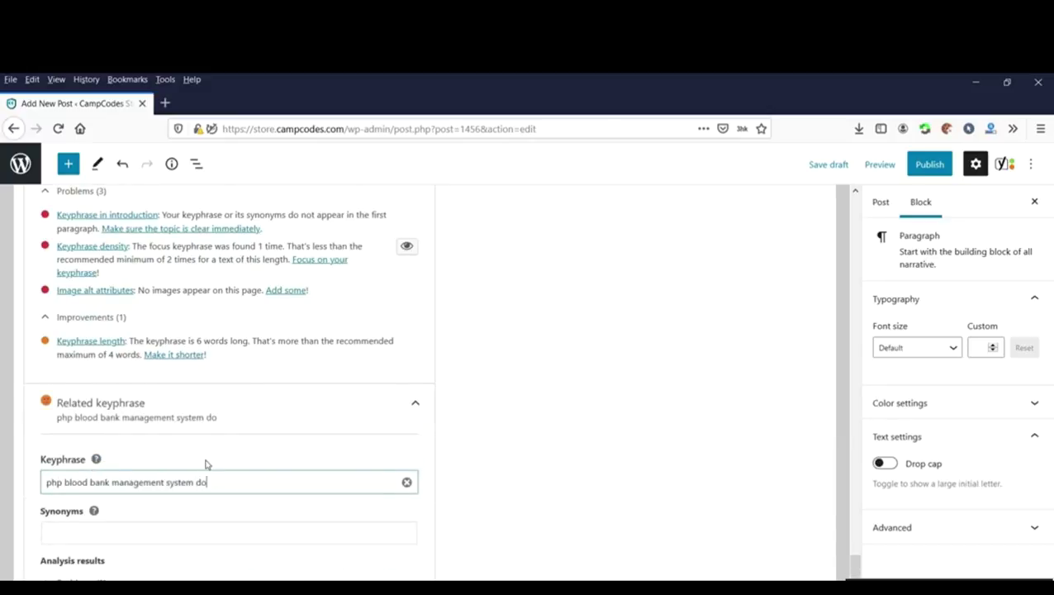
Review the analysis results of the last related keyphrase and return to the beginning of the post.
scroll(209, 461, down, 5)
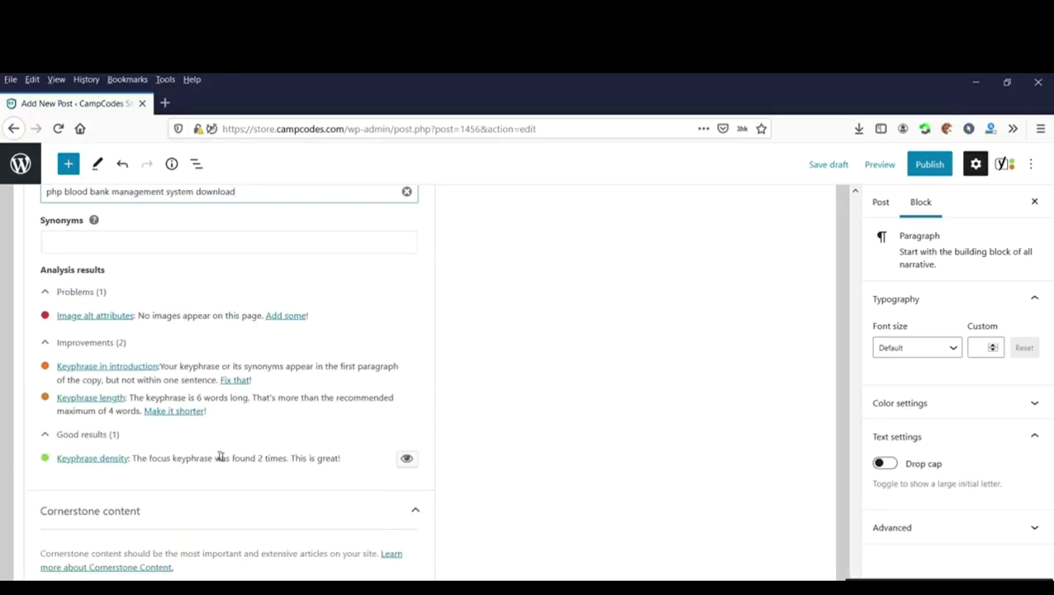
scroll(189, 395, up, 3)
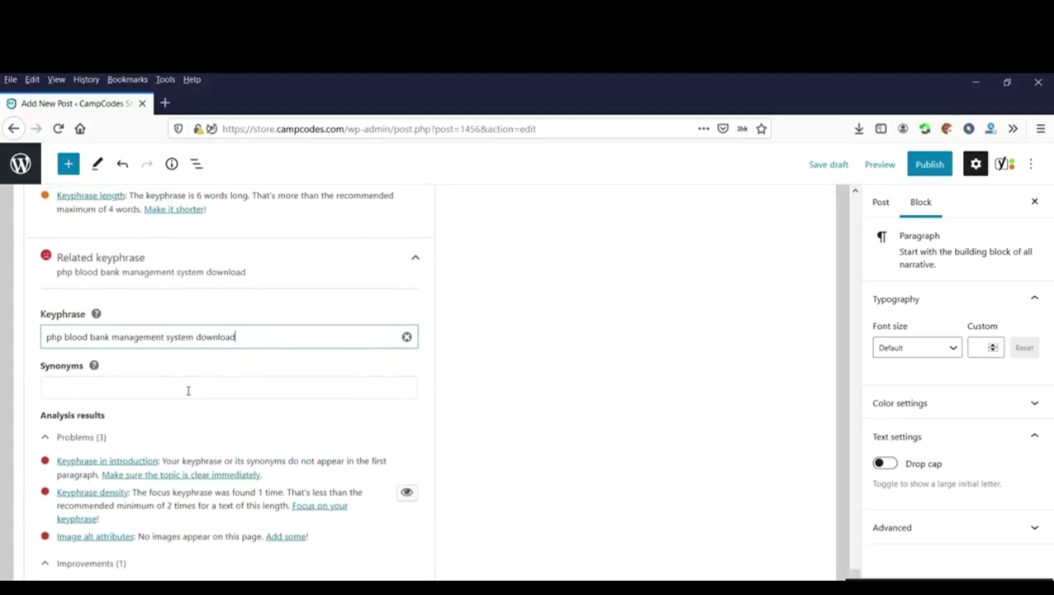
scroll(193, 398, down, 6)
scroll(442, 401, down, 5)
scroll(440, 396, up, 20)
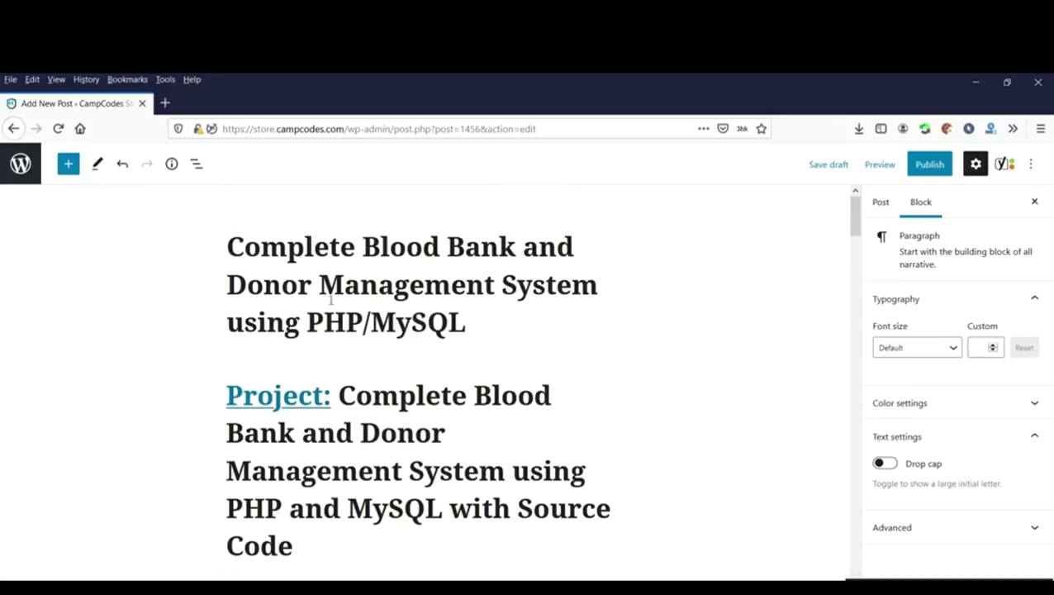
Show the post's own settings and check its Yoast SEO readability and SEO analysis ratings.
click(319, 287)
scroll(416, 356, down, 2)
scroll(447, 357, up, 2)
scroll(447, 358, down, 5)
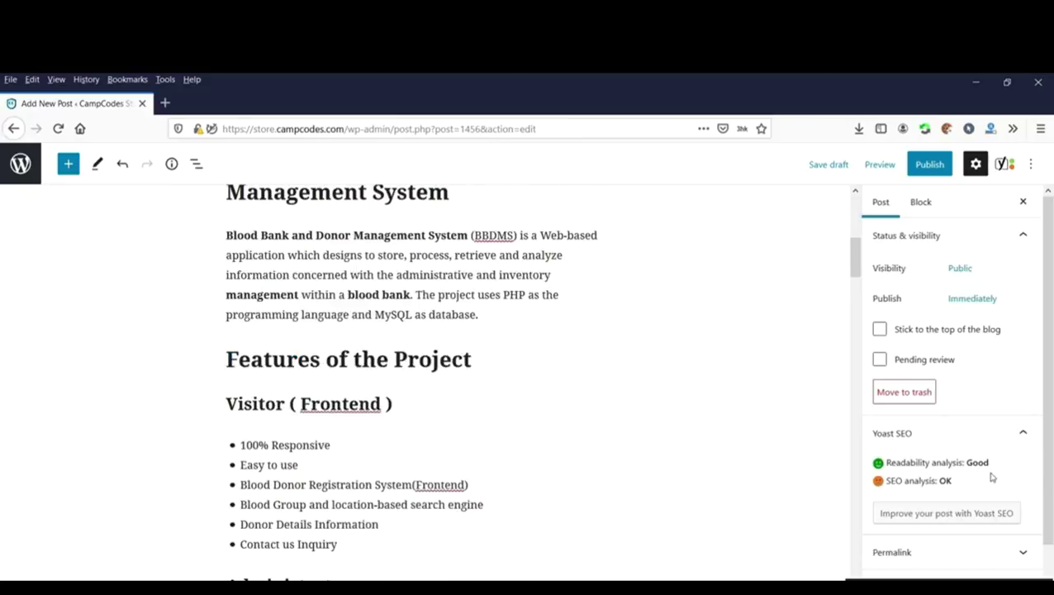
scroll(1003, 472, down, 2)
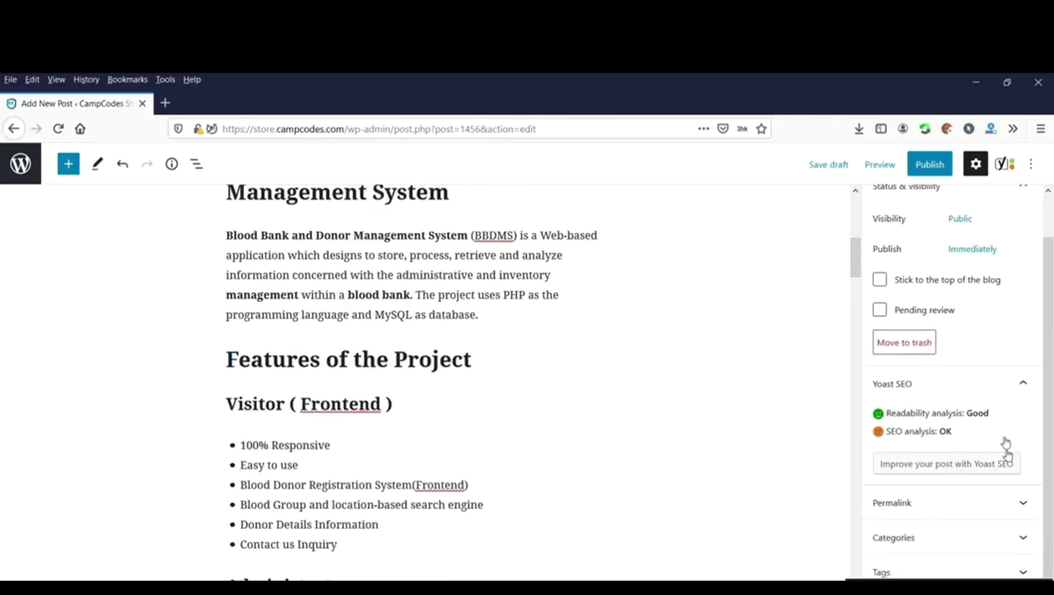
drag(991, 389, 956, 389)
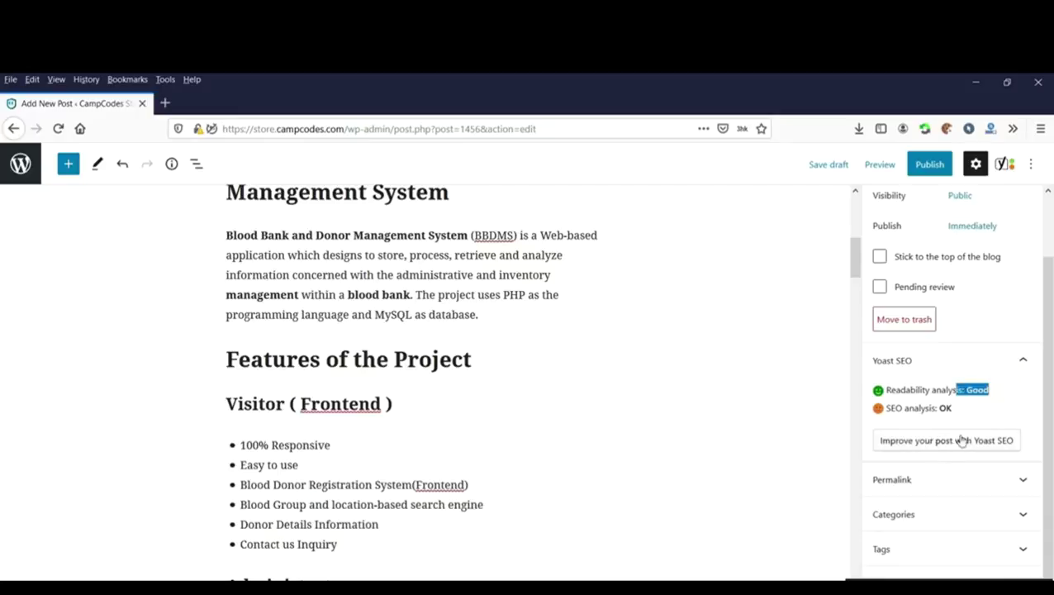
scroll(983, 431, down, 1)
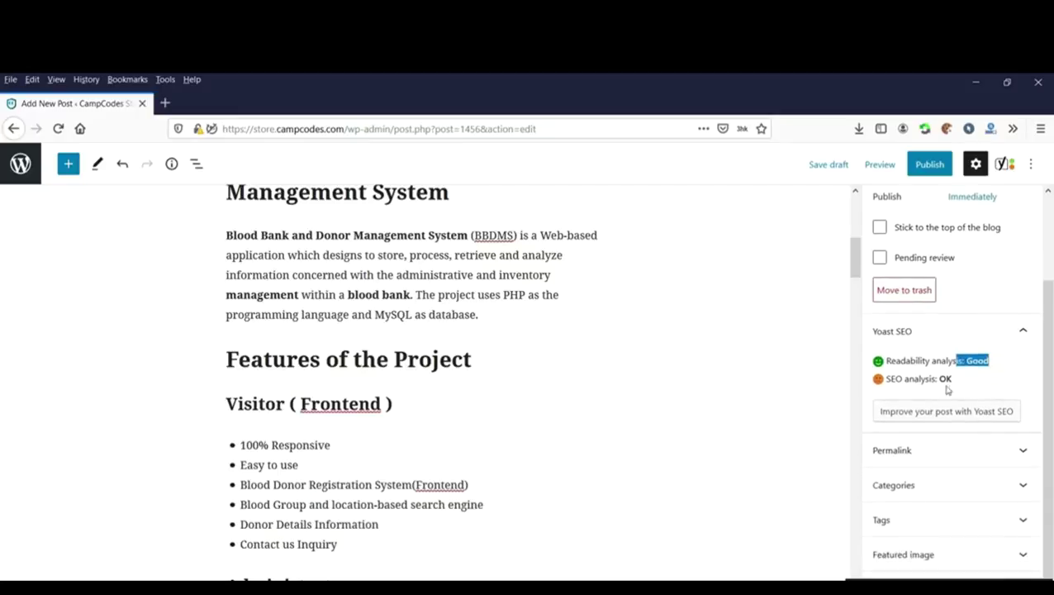
Expand the Permalink section of the post settings and inspect the post's link.
click(939, 453)
scroll(829, 395, down, 3)
scroll(835, 405, up, 6)
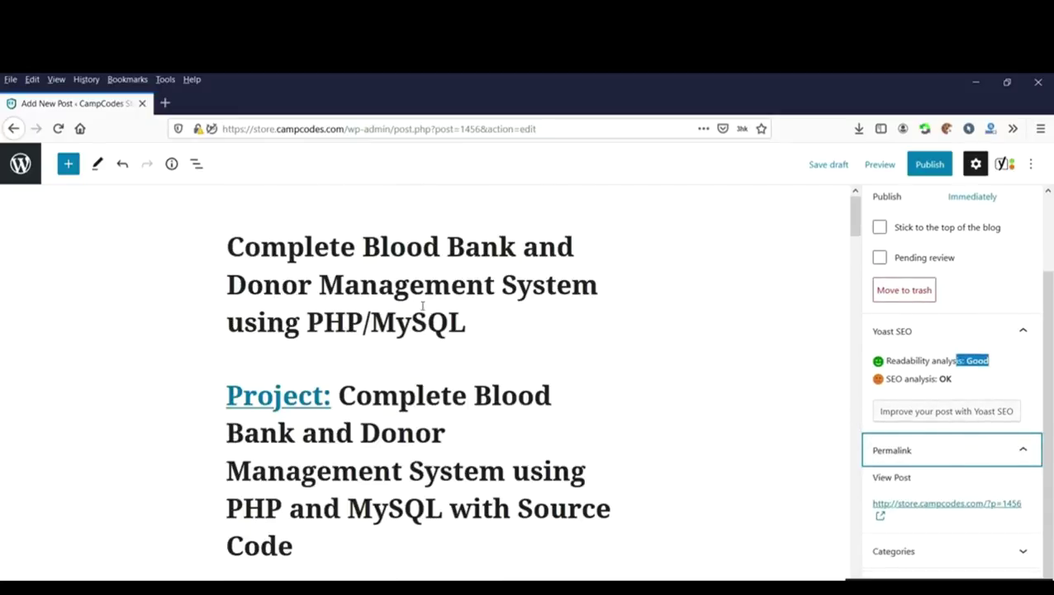
scroll(579, 400, down, 5)
scroll(981, 494, down, 2)
drag(958, 460, 891, 439)
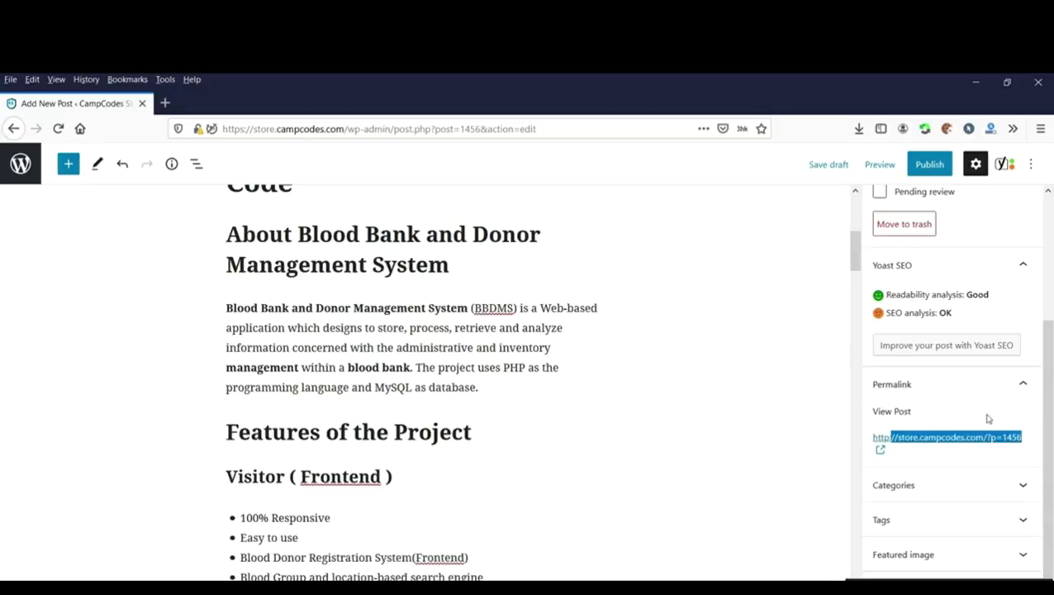
click(986, 415)
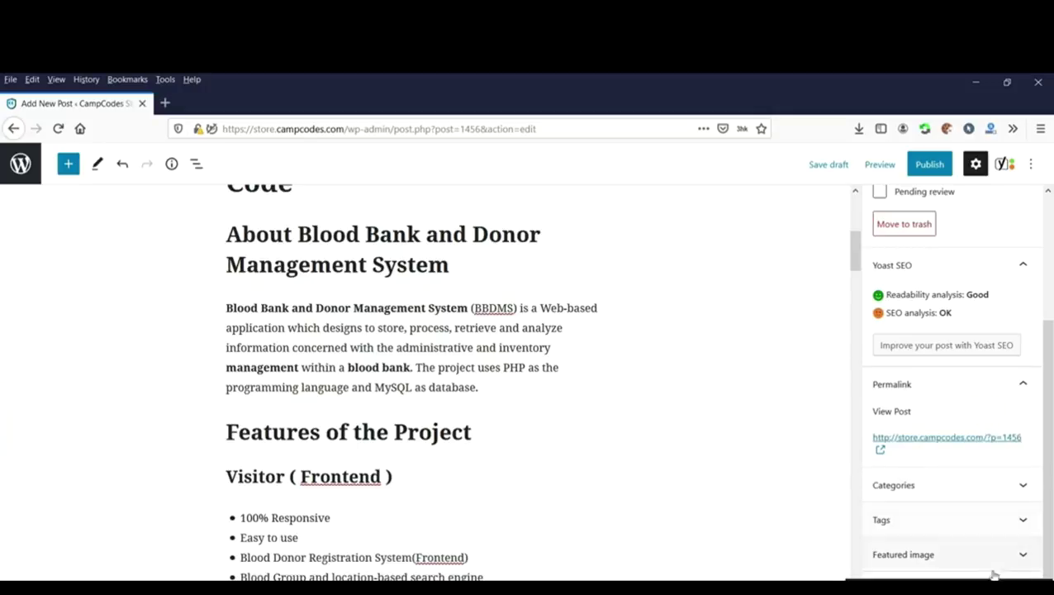
Expand the Categories, Featured image and Excerpt sections of the post settings to look at their options.
click(957, 483)
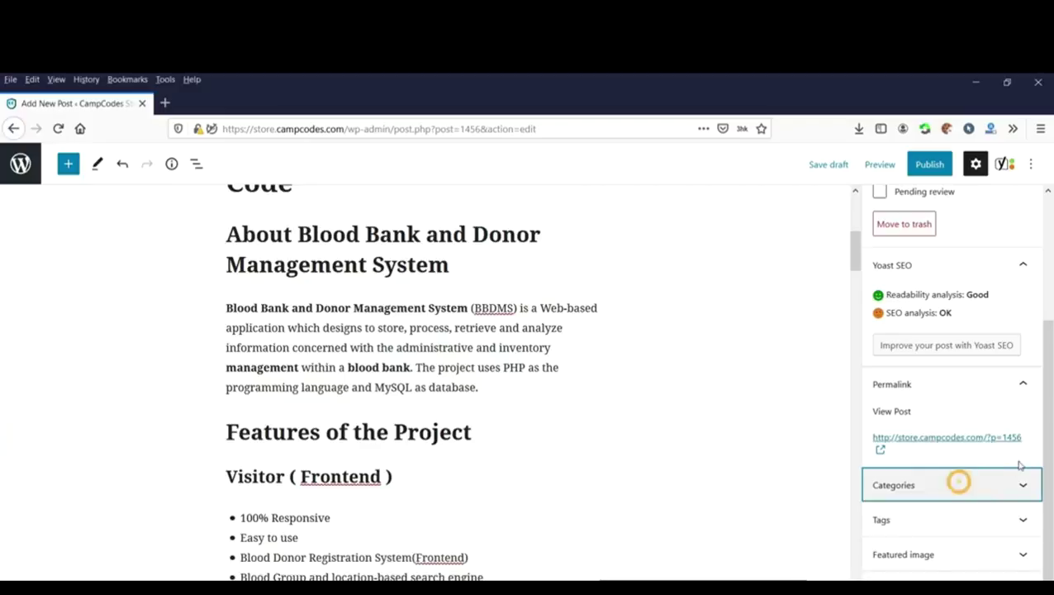
click(959, 550)
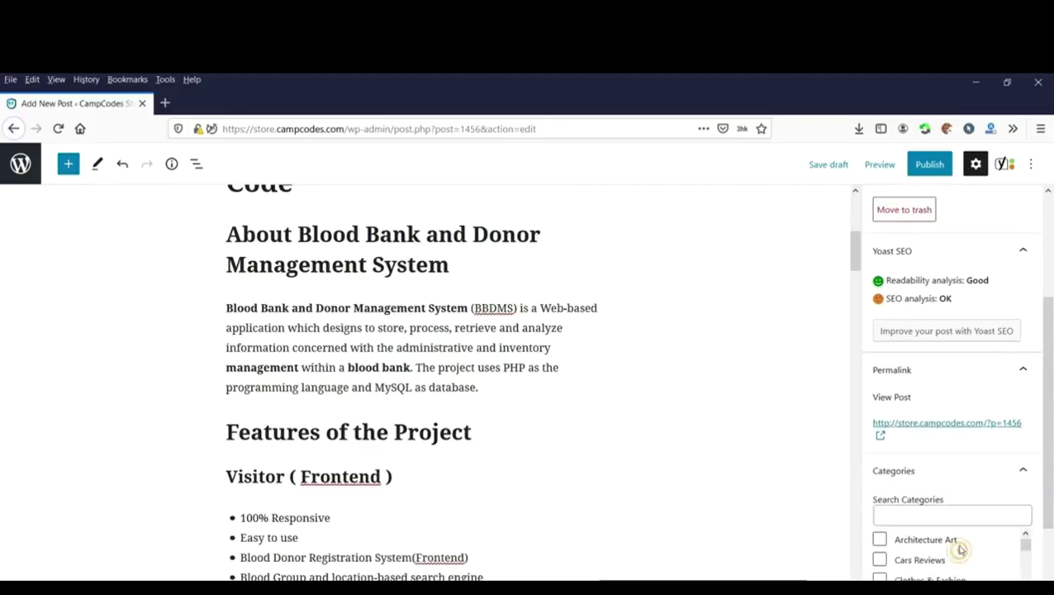
scroll(1042, 530, down, 3)
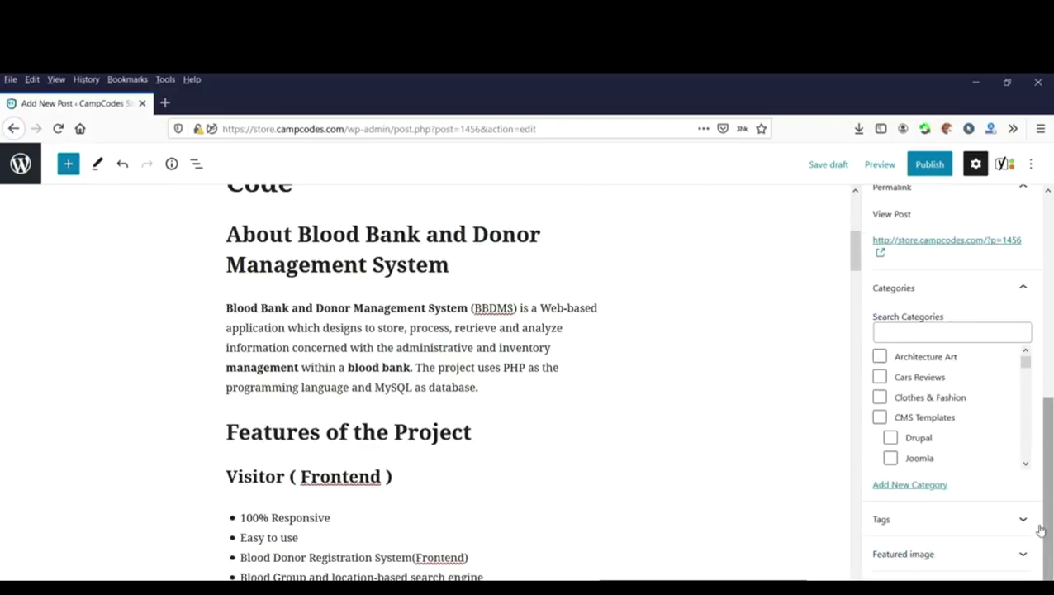
click(951, 562)
scroll(950, 529, down, 1)
click(908, 503)
scroll(785, 487, down, 3)
scroll(942, 541, down, 1)
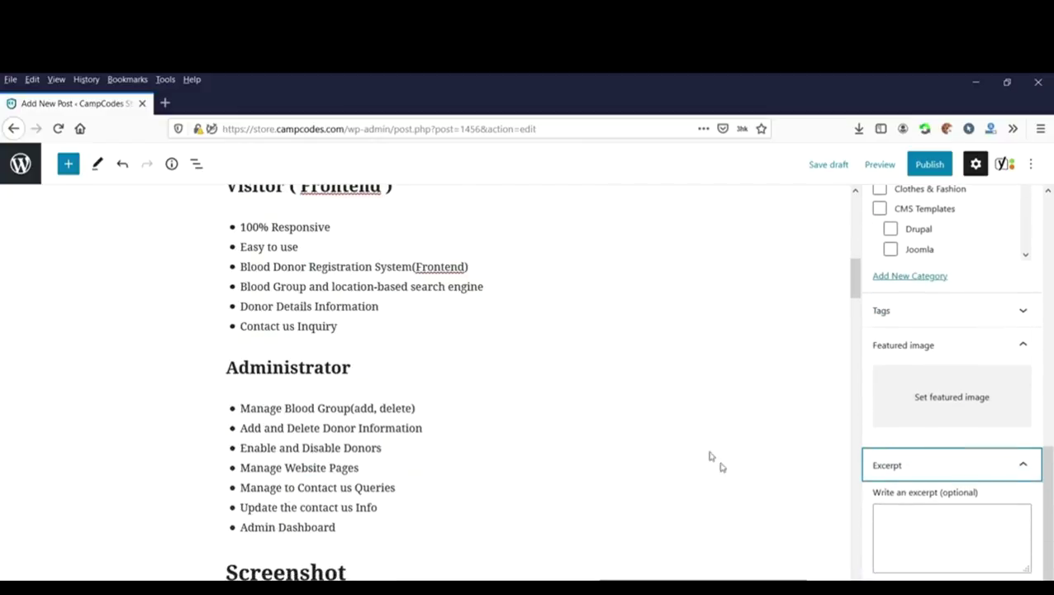
scroll(735, 421, up, 10)
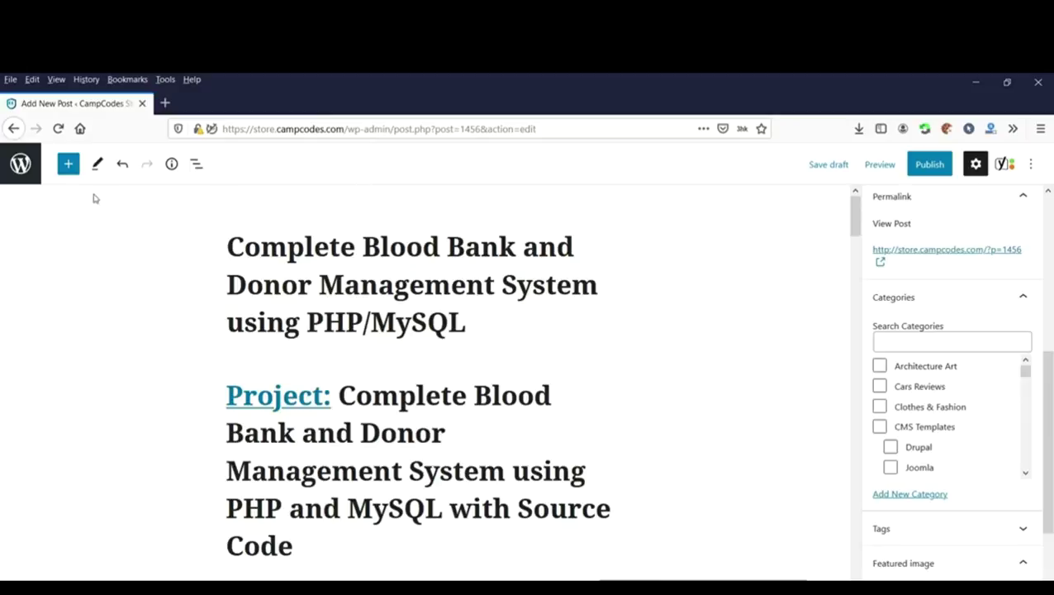
scroll(847, 263, down, 5)
scroll(833, 252, up, 5)
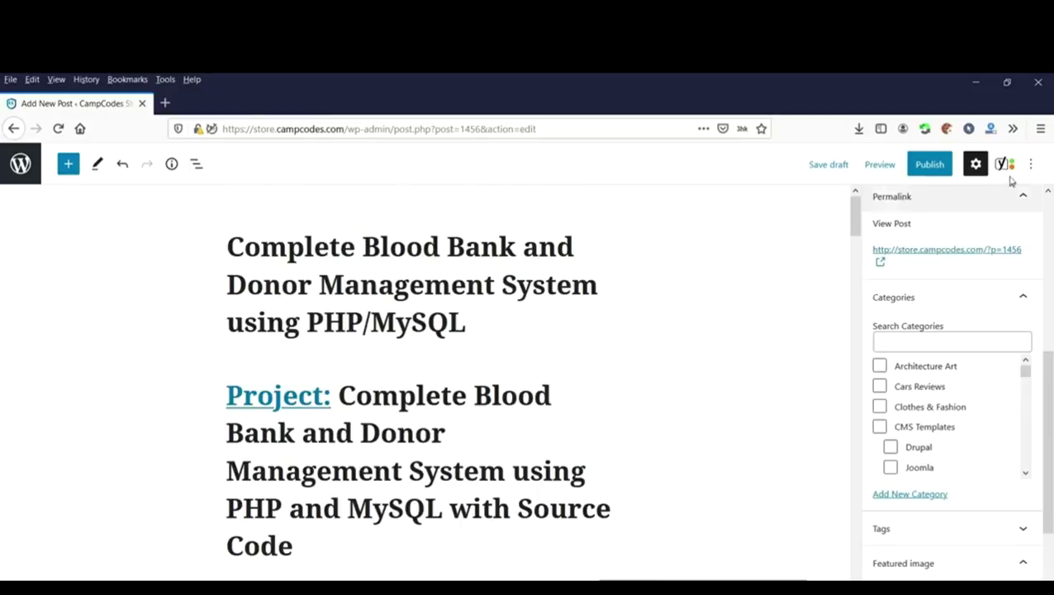
scroll(455, 261, down, 3)
scroll(462, 262, up, 3)
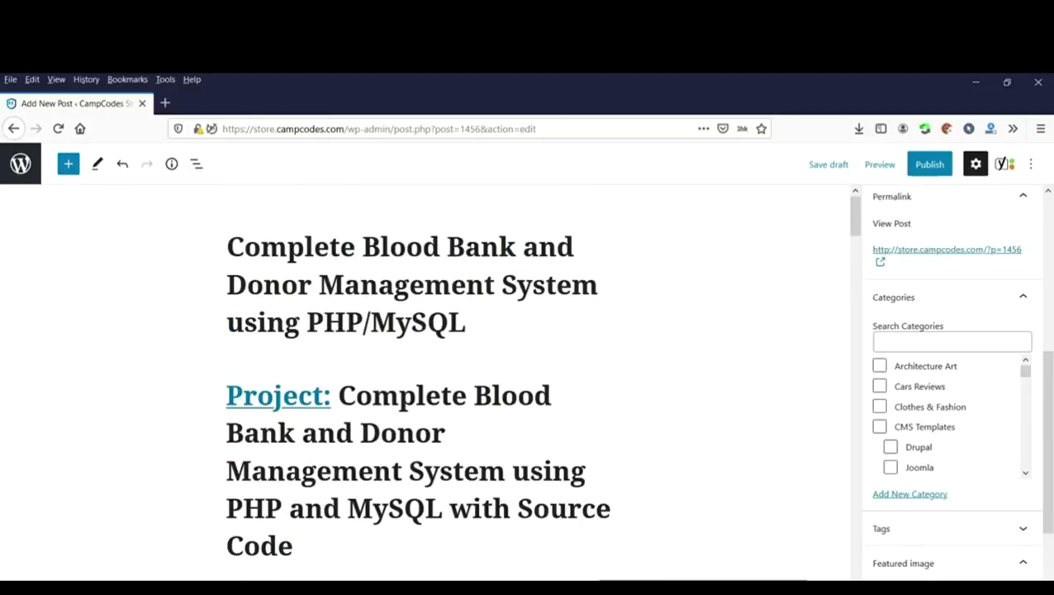